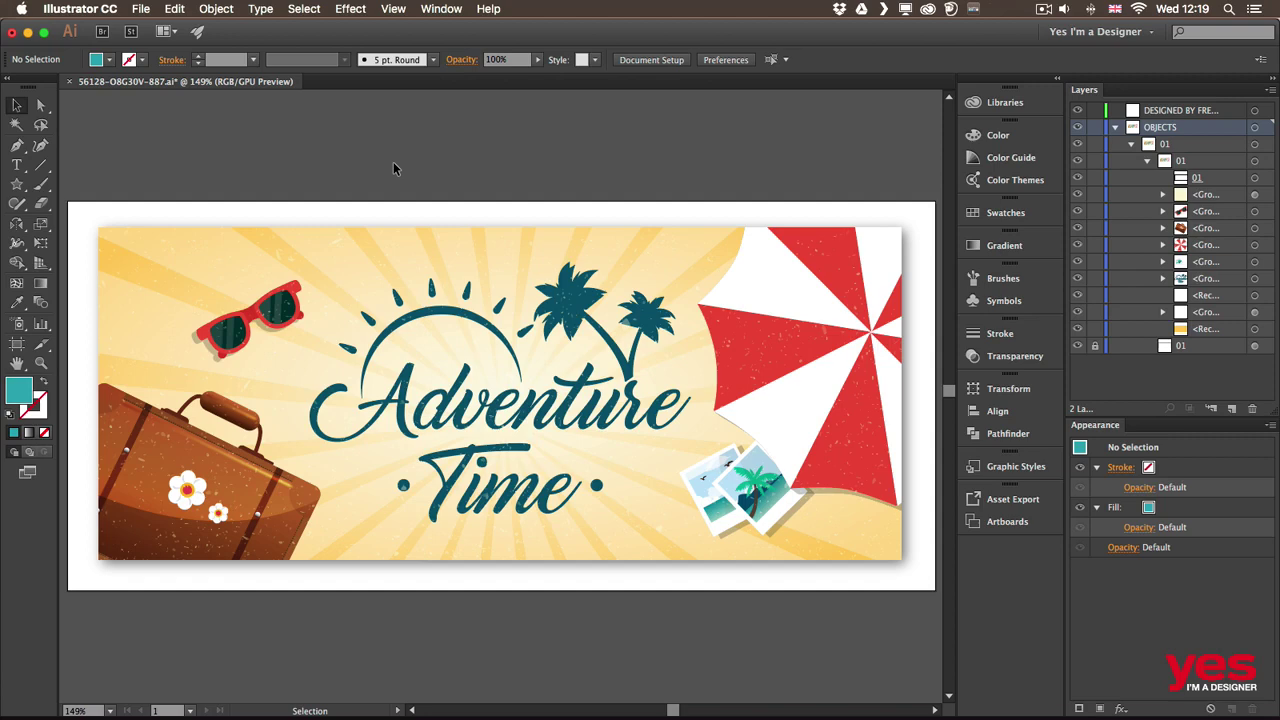
Examine the available fill swatches, color mixing sliders, color modes and swatch management options.
click(108, 61)
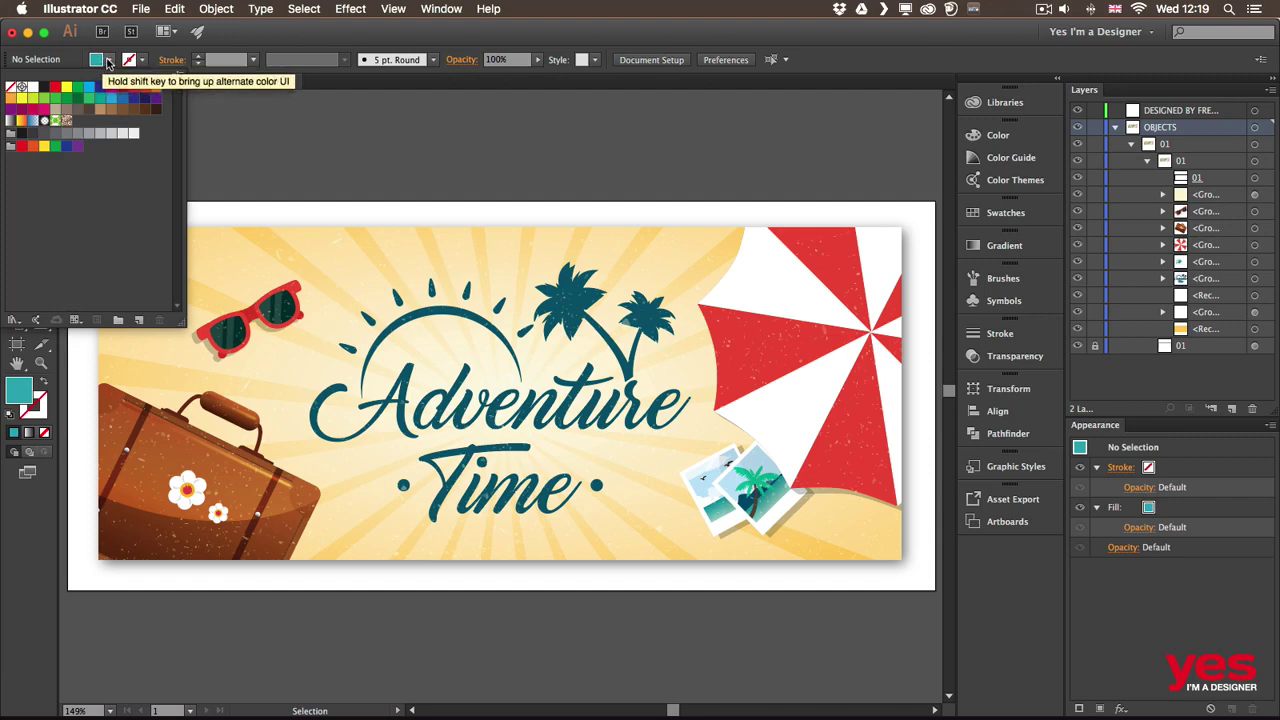
click(108, 62)
shift+click(108, 62)
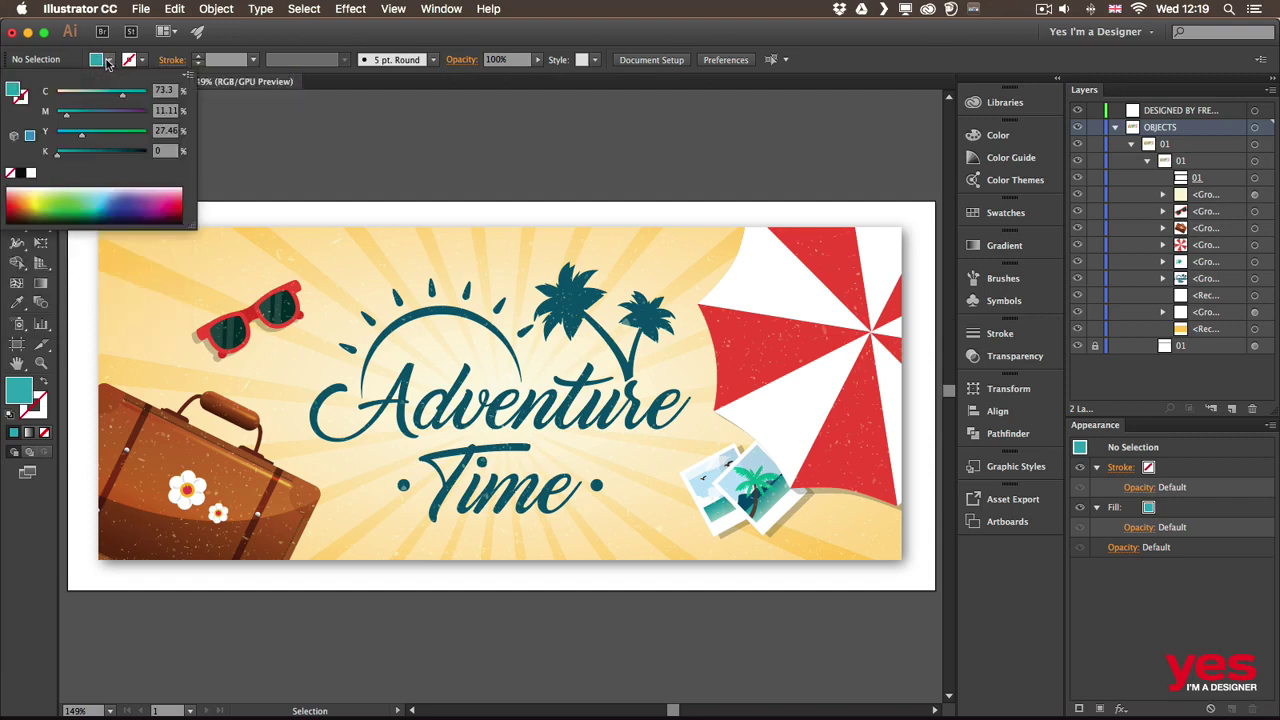
click(108, 62)
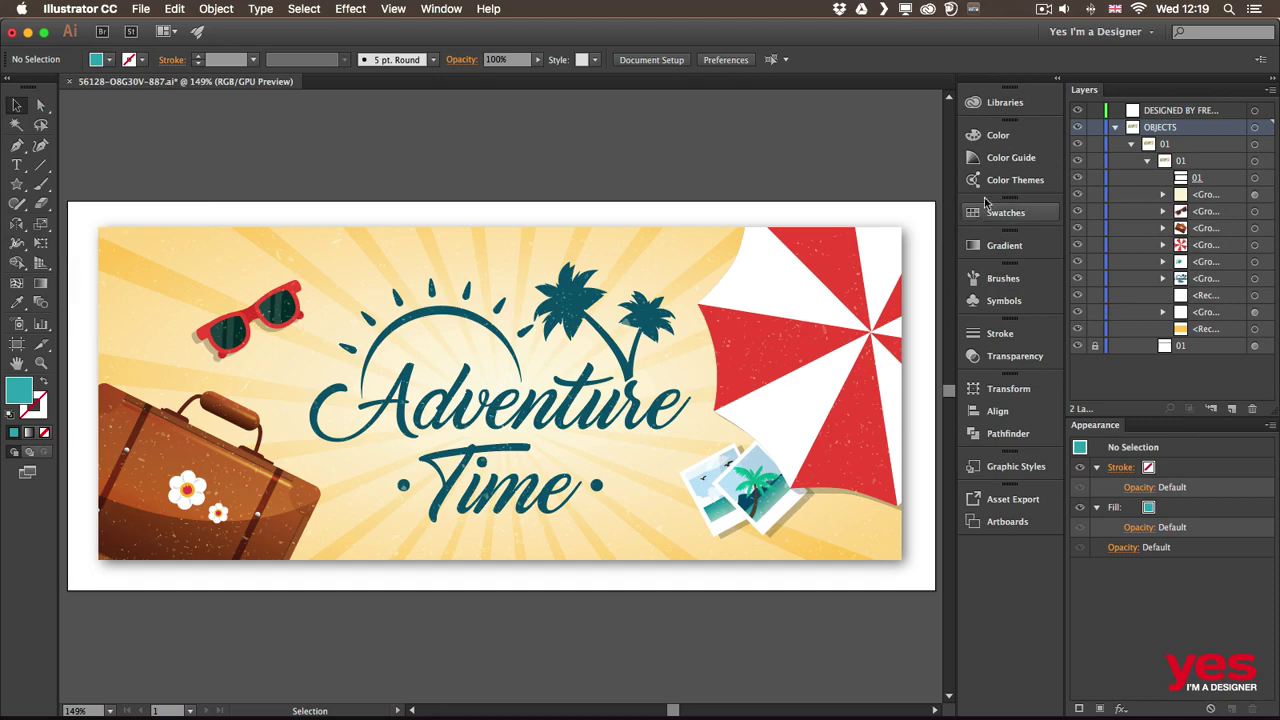
click(1001, 138)
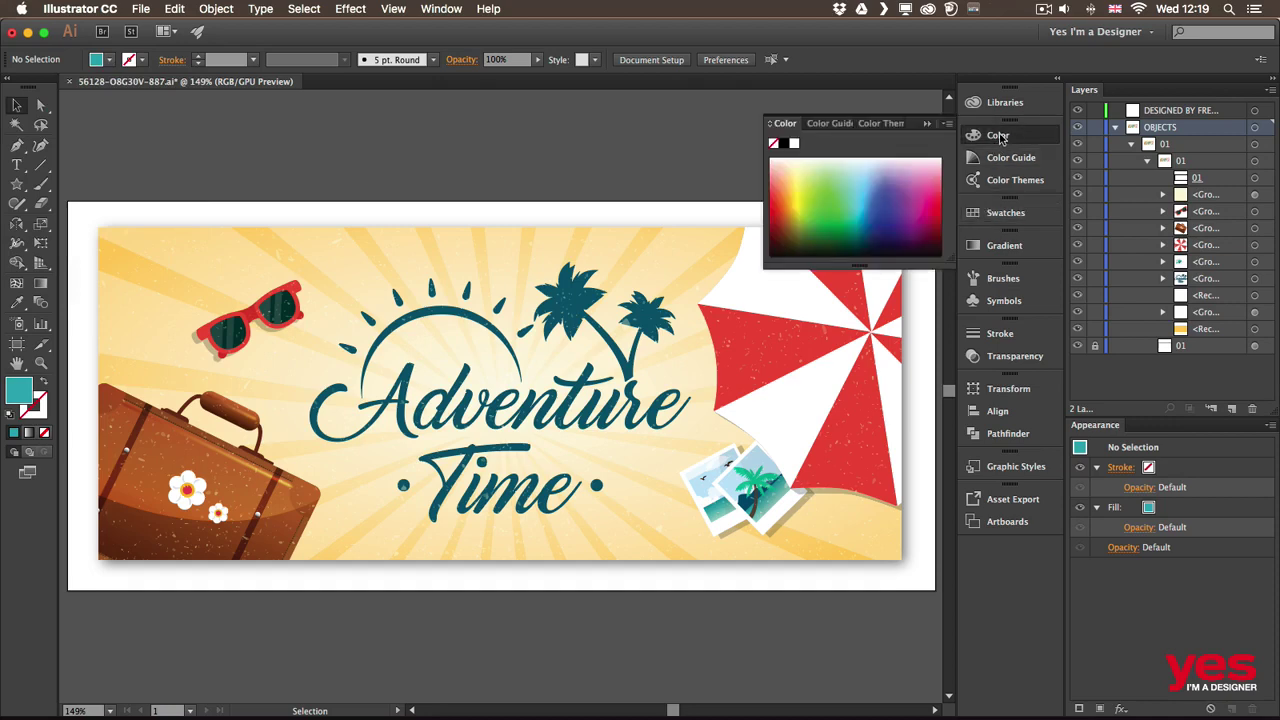
click(949, 124)
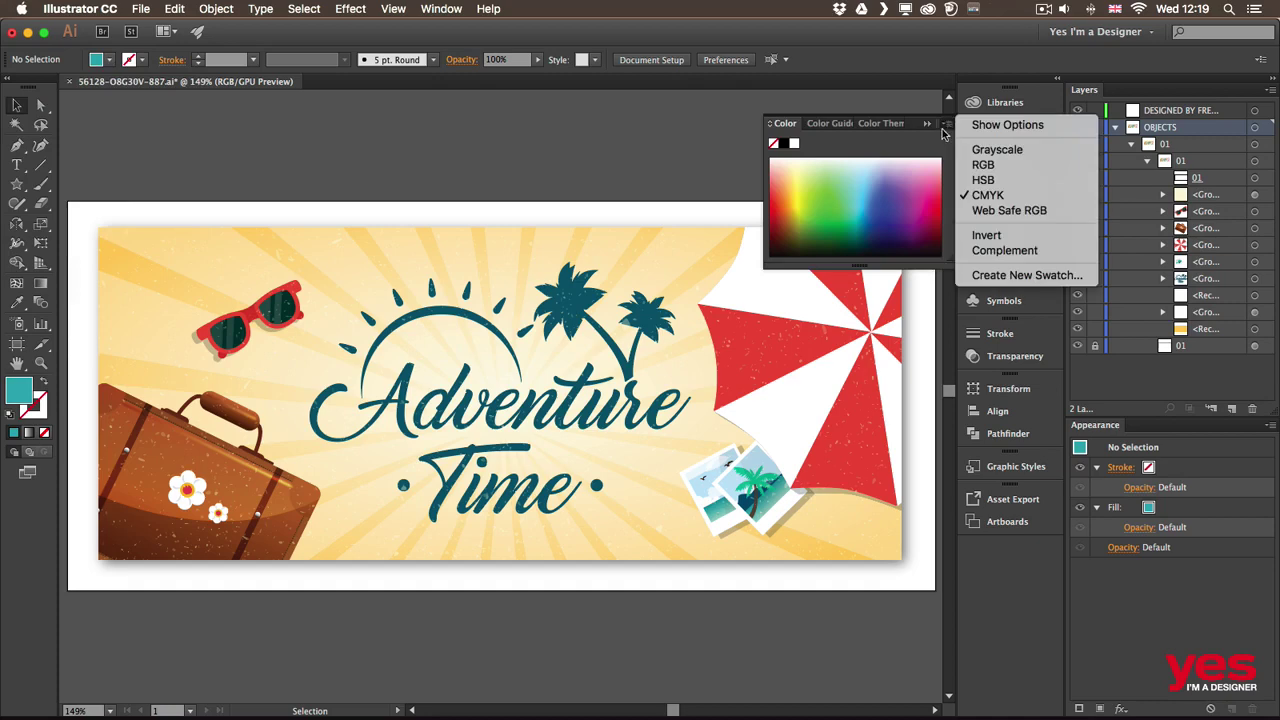
click(945, 128)
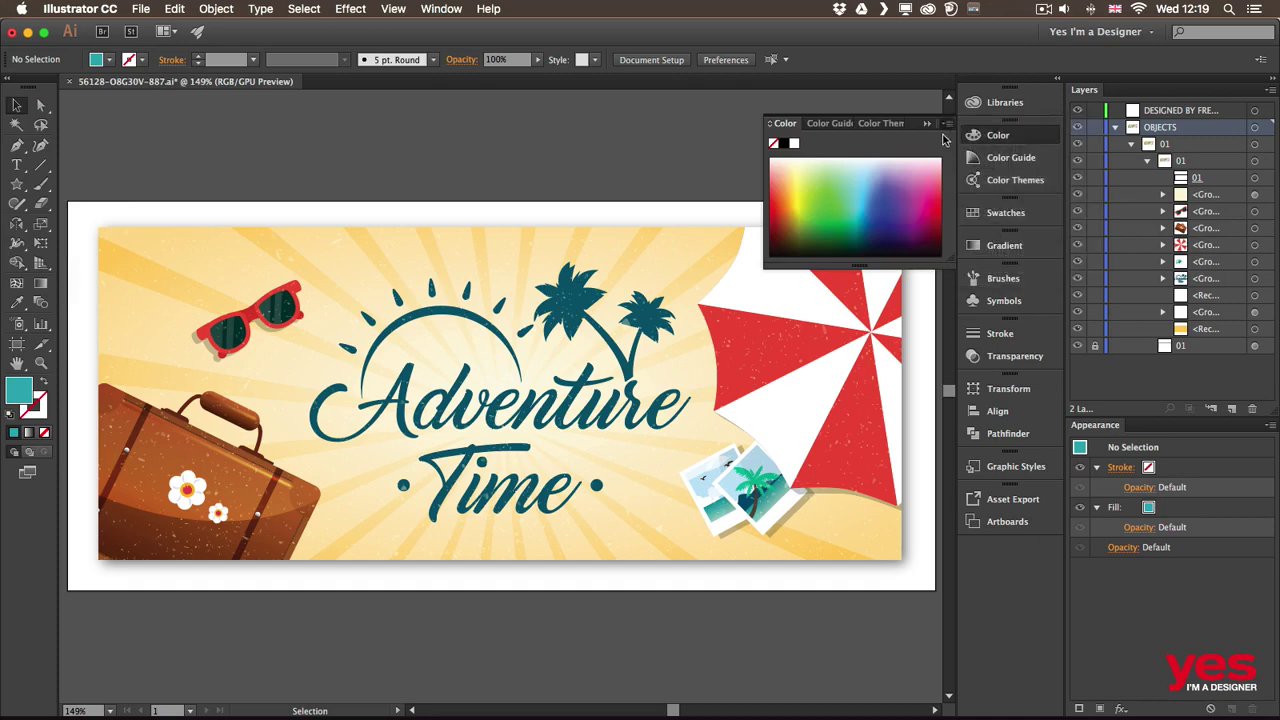
click(994, 213)
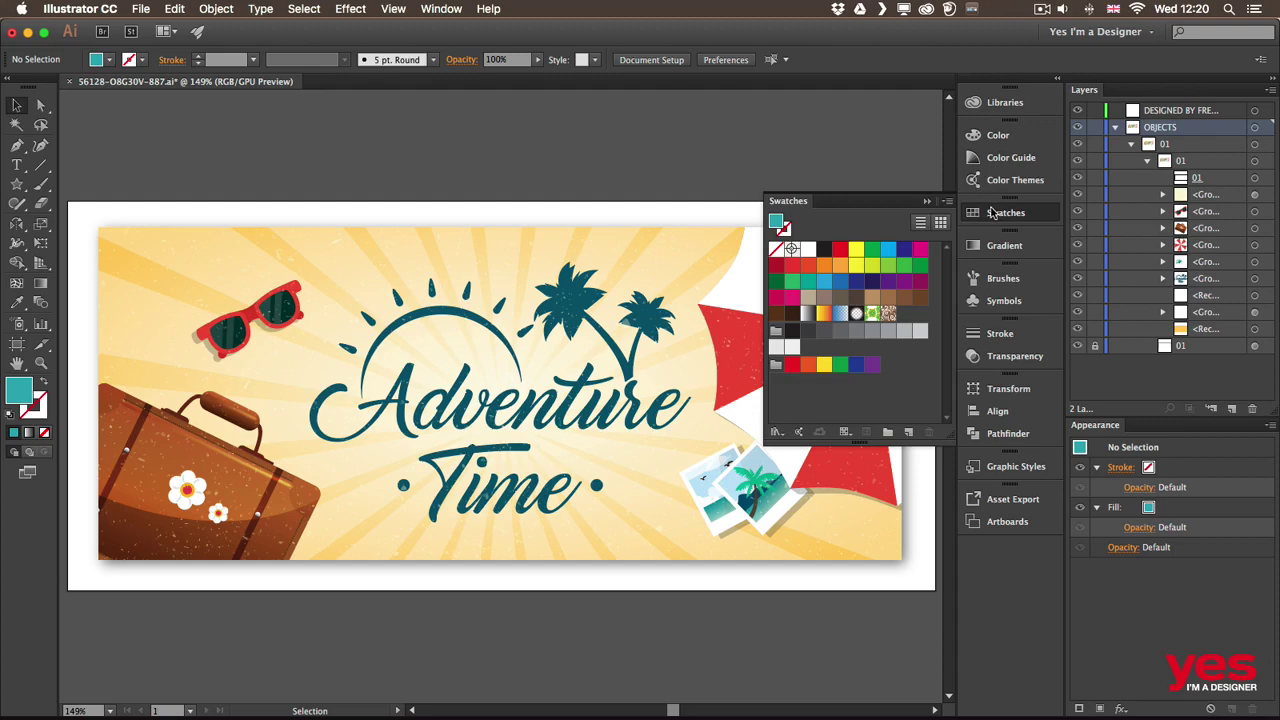
click(947, 201)
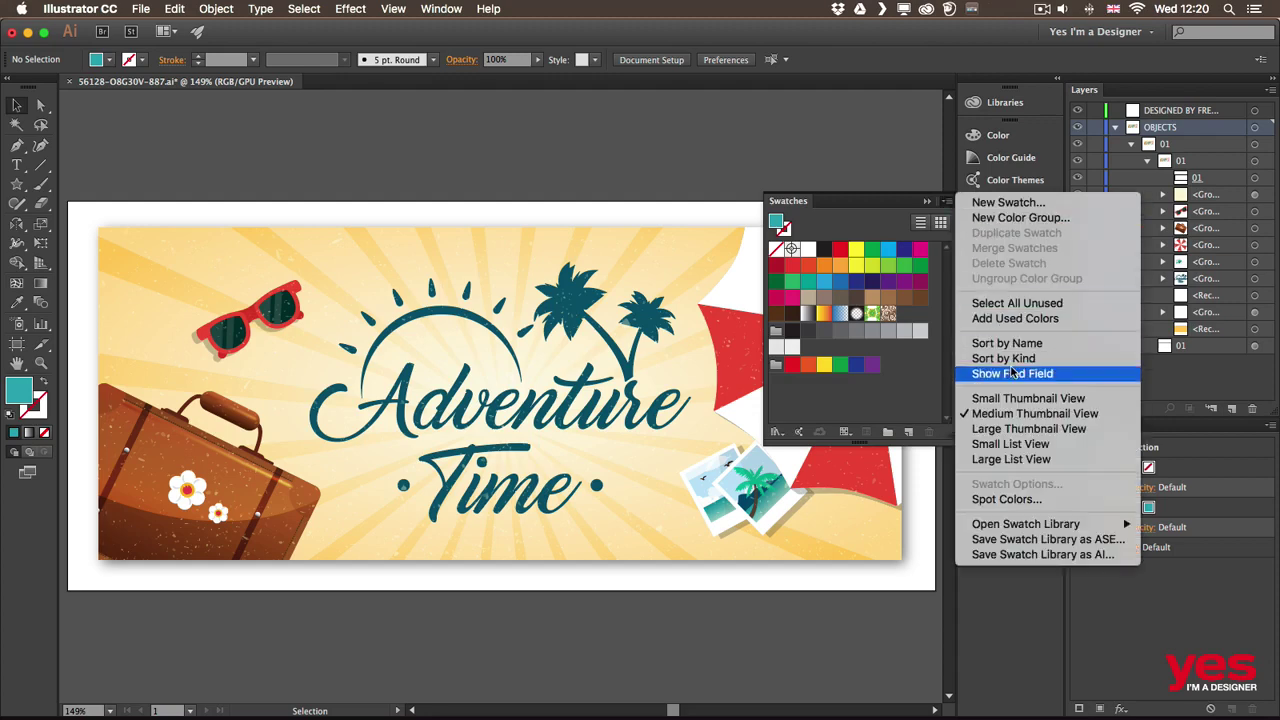
click(1005, 398)
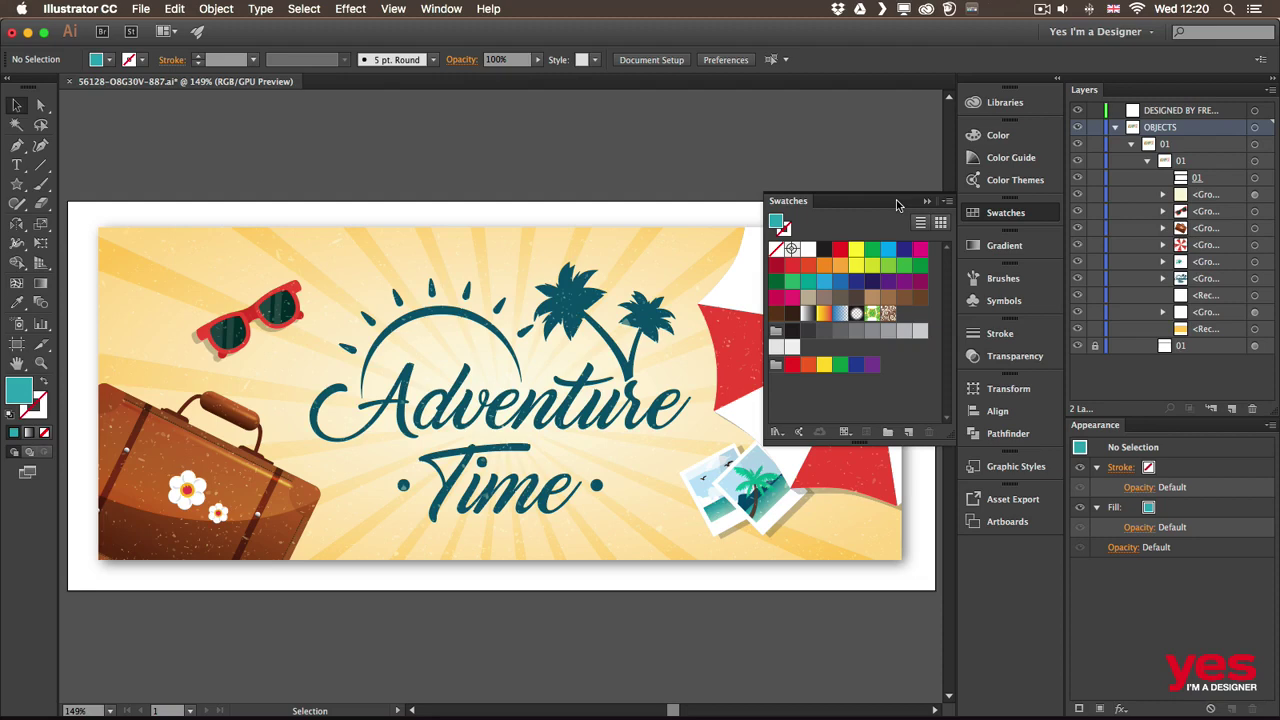
click(1000, 214)
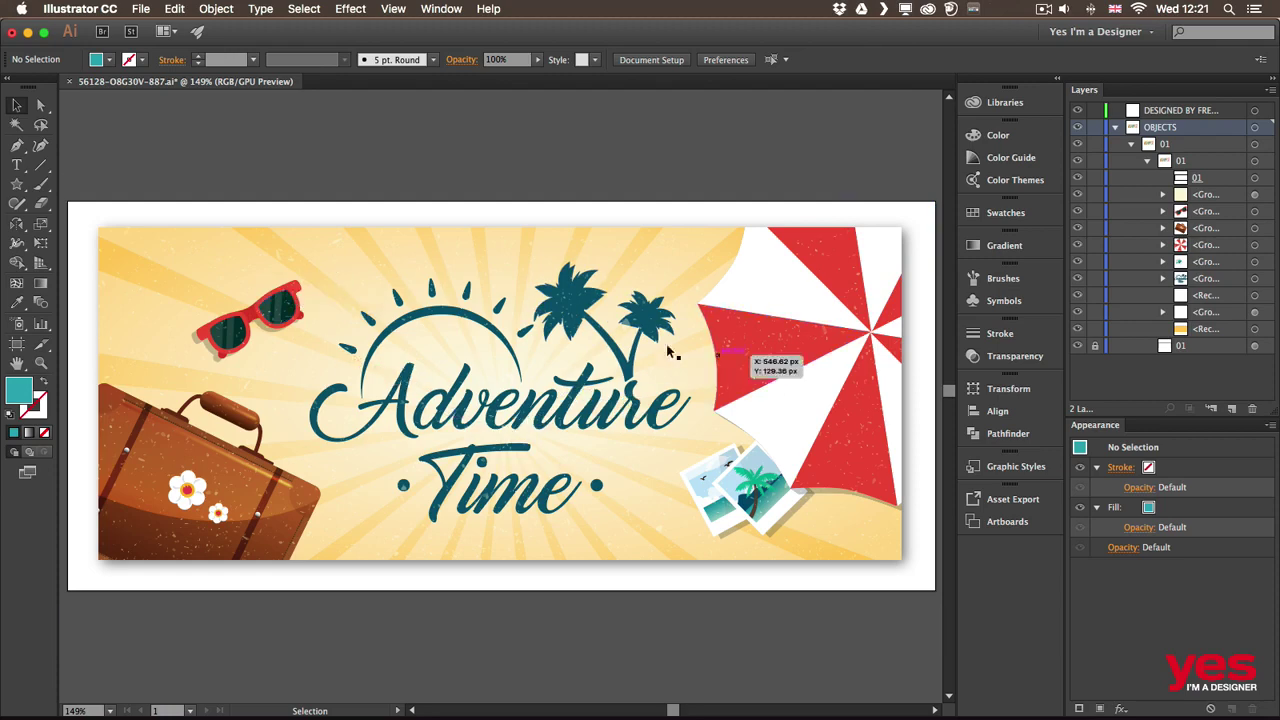
Select the umbrella's red segment with Direct Selection and start a new swatch from its fill in CMYK color mode.
click(42, 107)
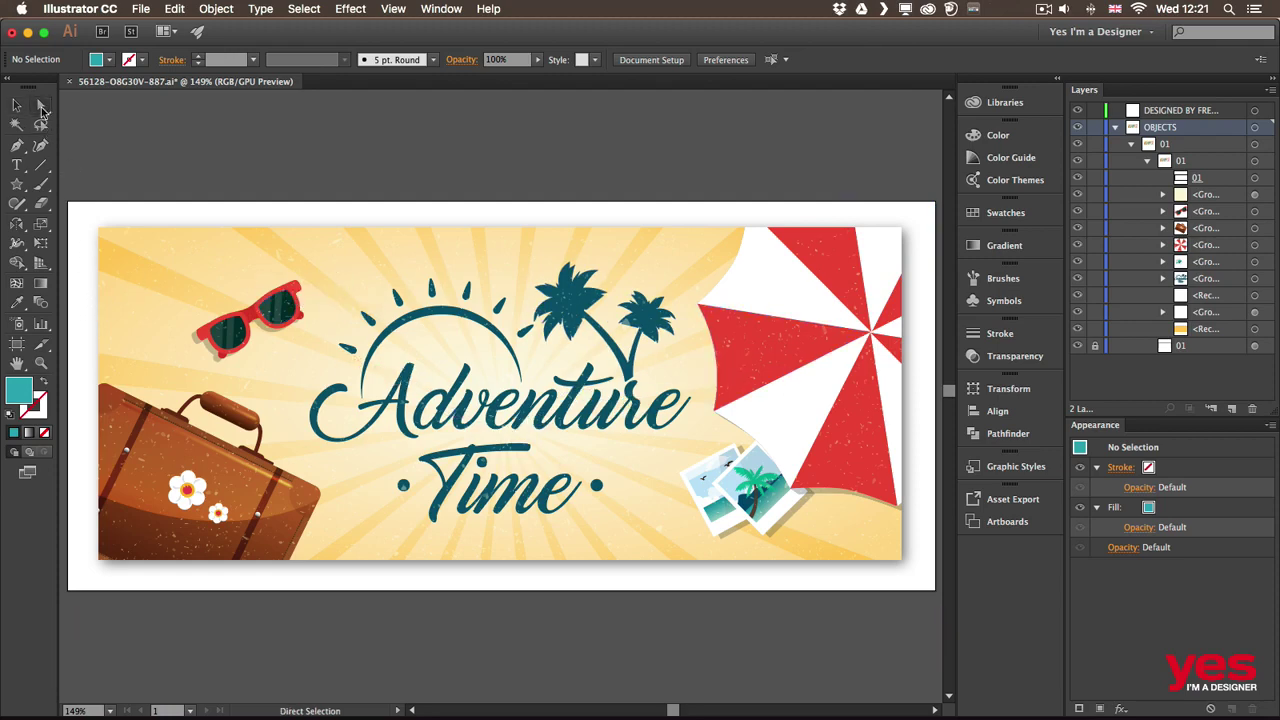
click(750, 339)
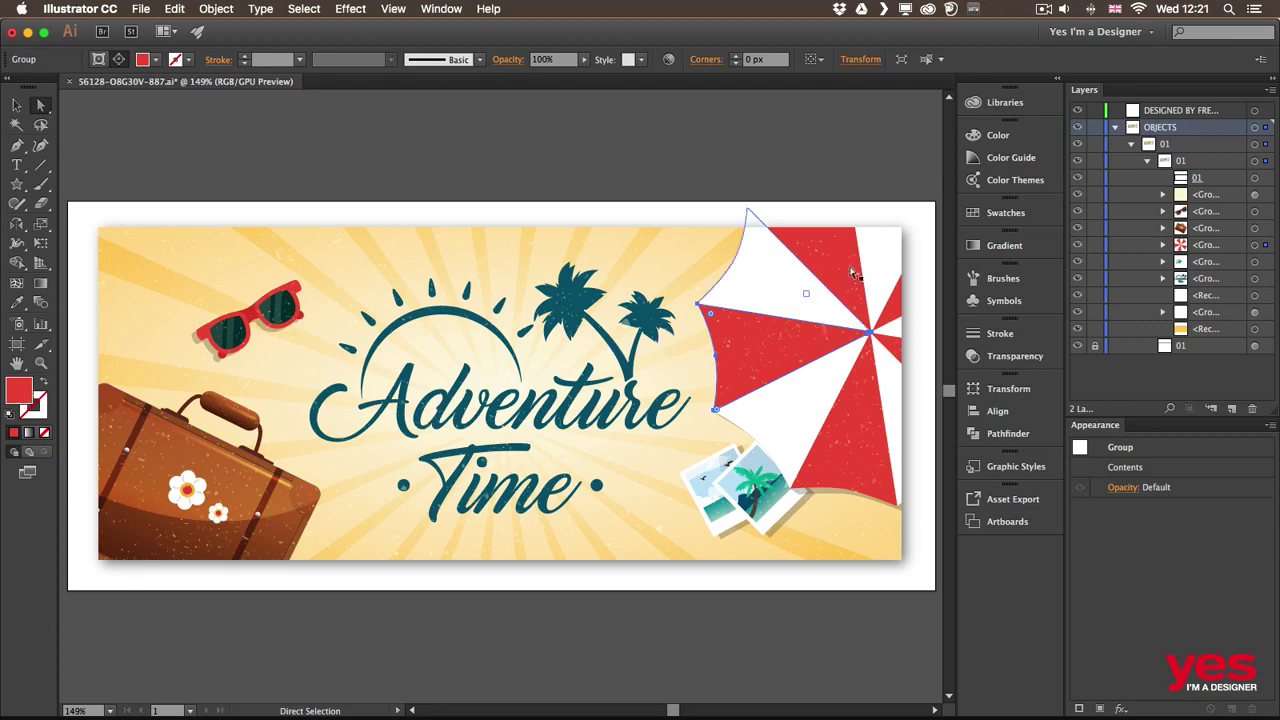
click(987, 214)
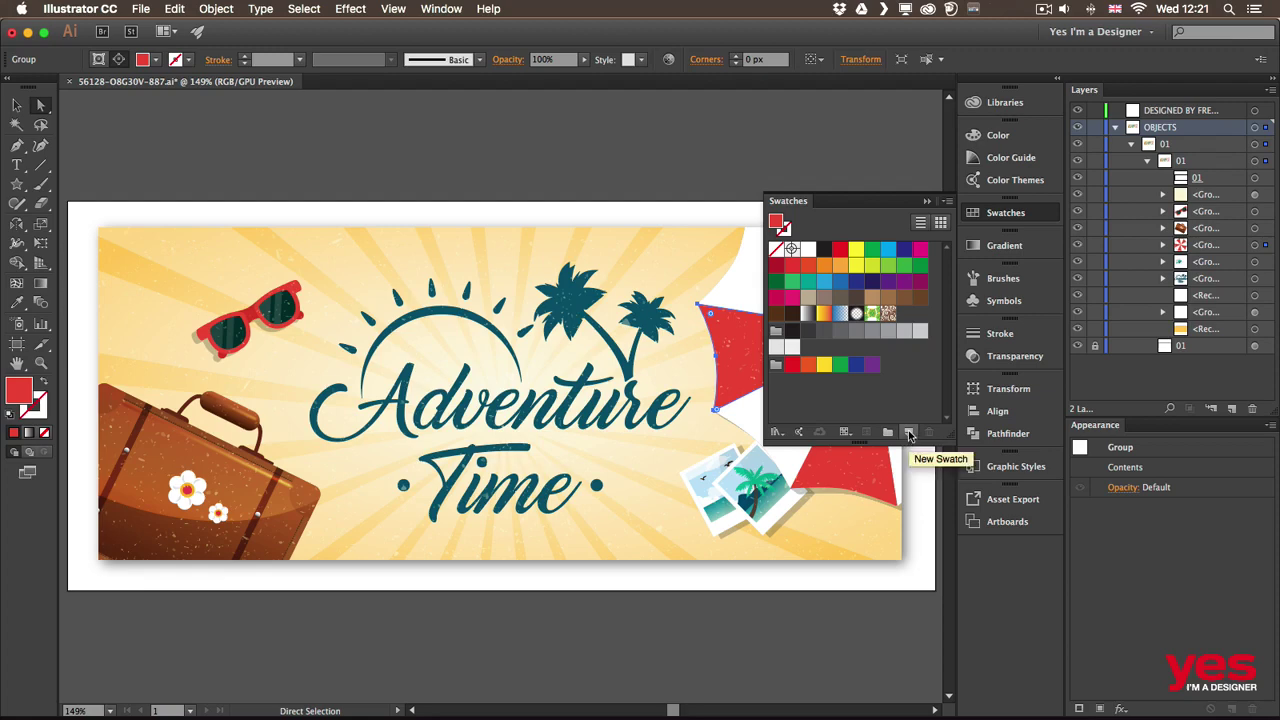
click(909, 434)
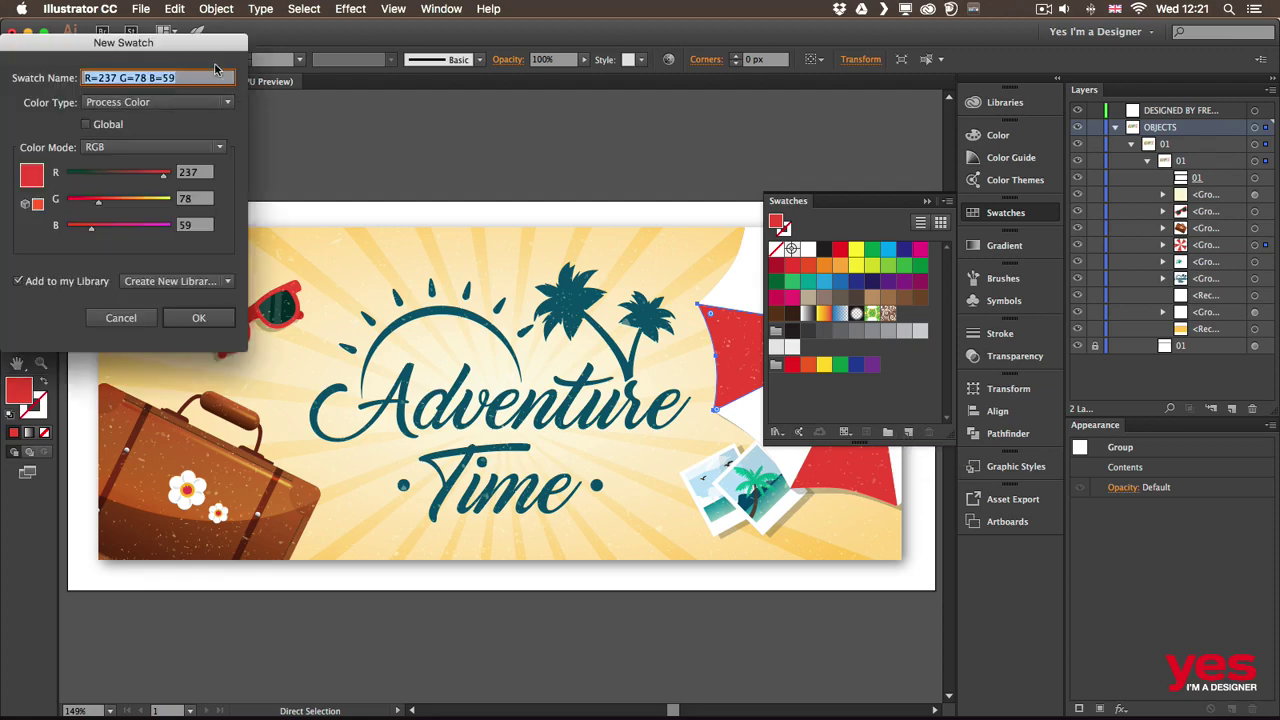
drag(214, 52, 727, 198)
click(635, 294)
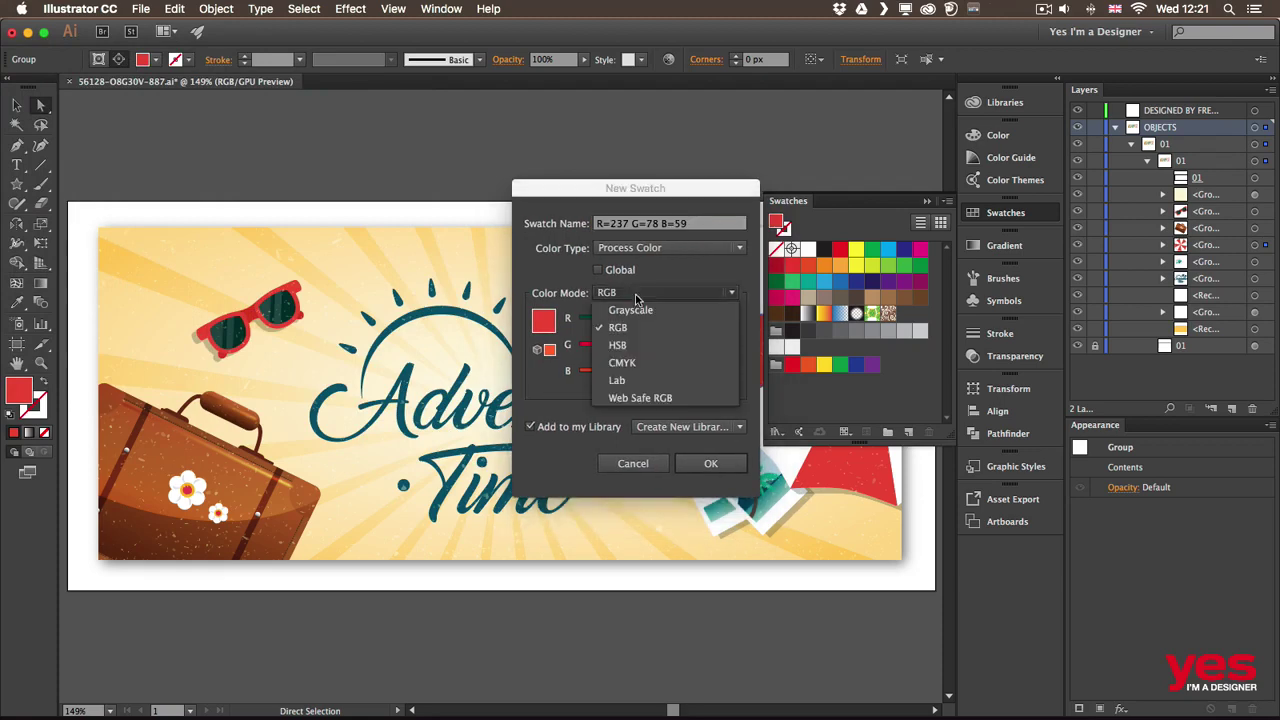
click(621, 362)
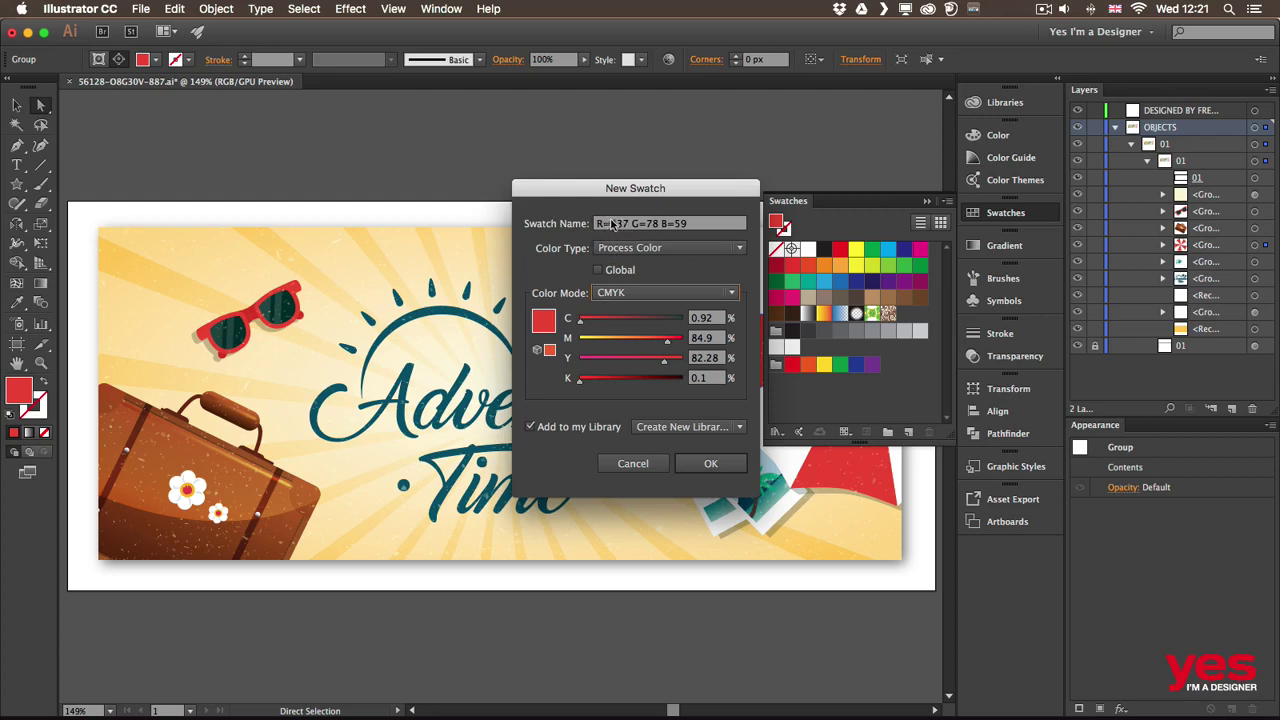
Name the new swatch "Key color" and create it without adding it to the library.
drag(699, 224, 594, 223)
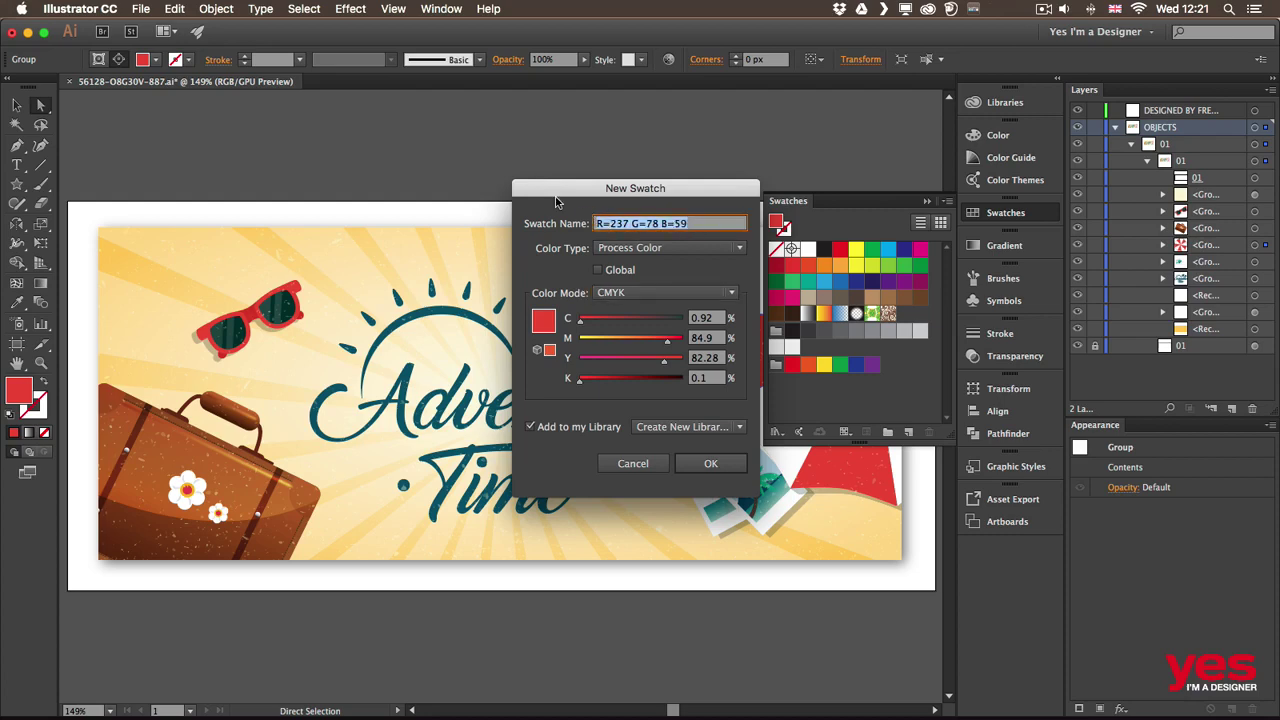
text(Key color)
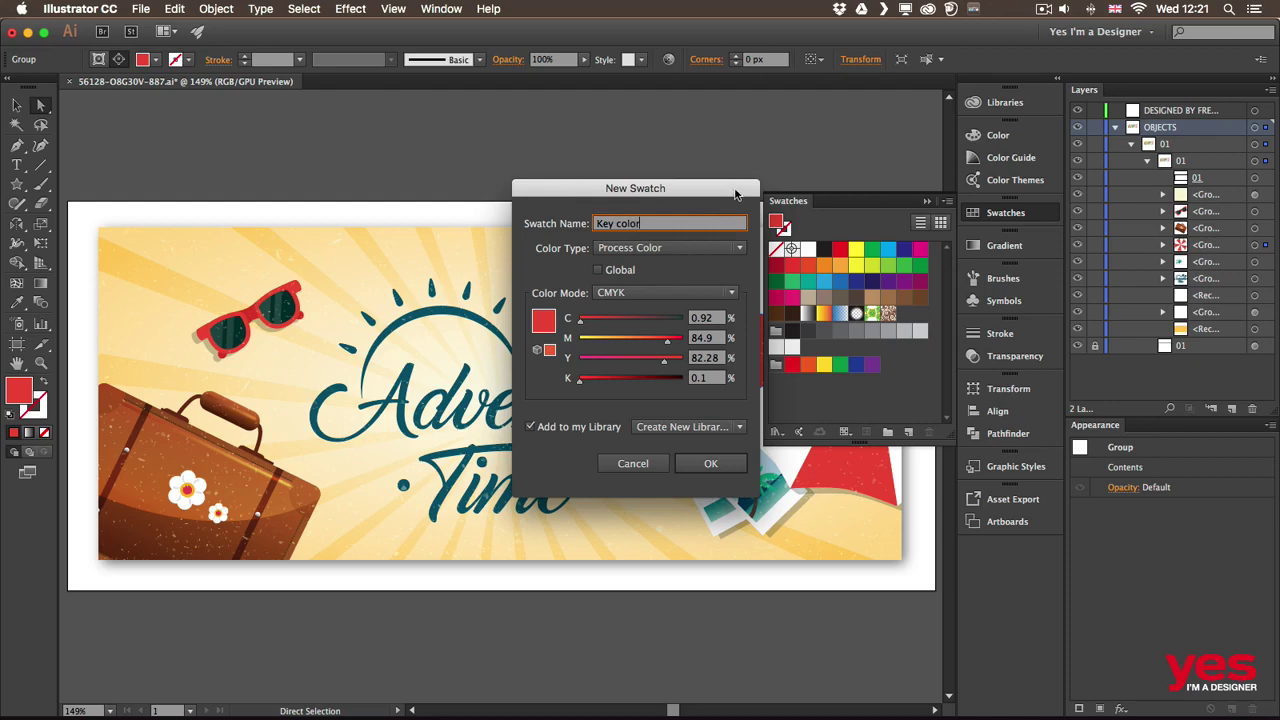
drag(735, 193, 726, 192)
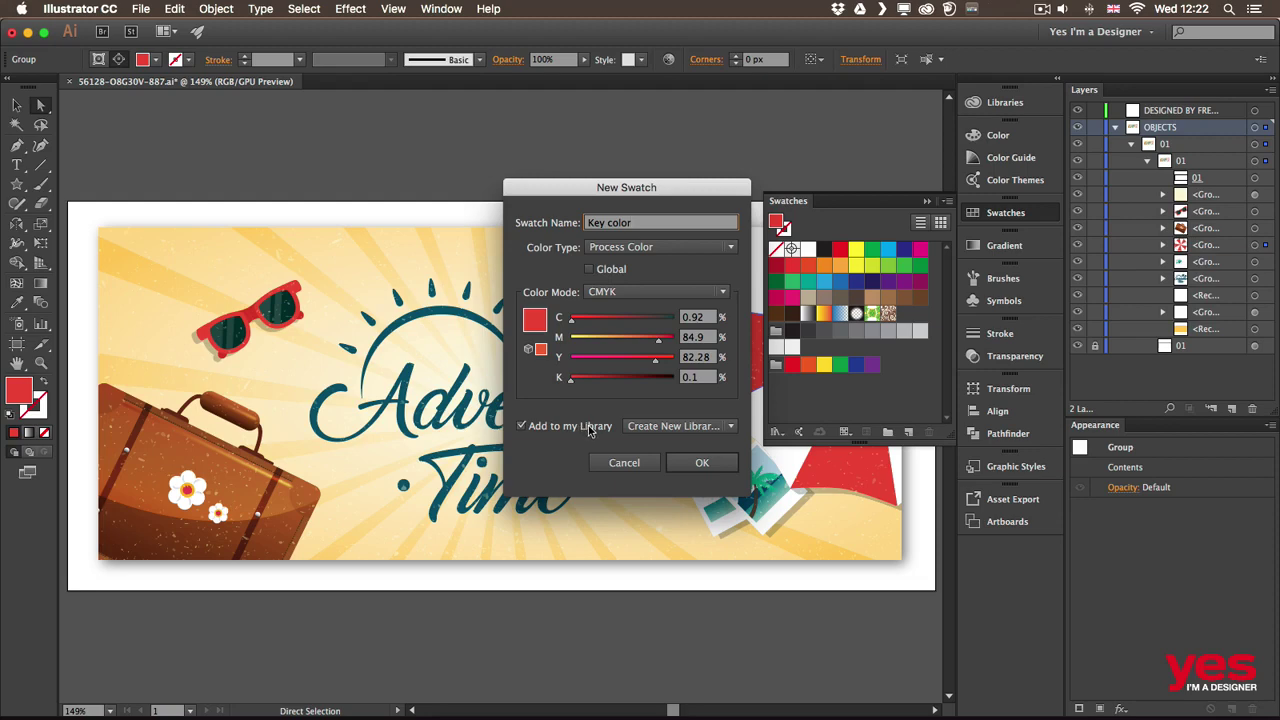
click(521, 427)
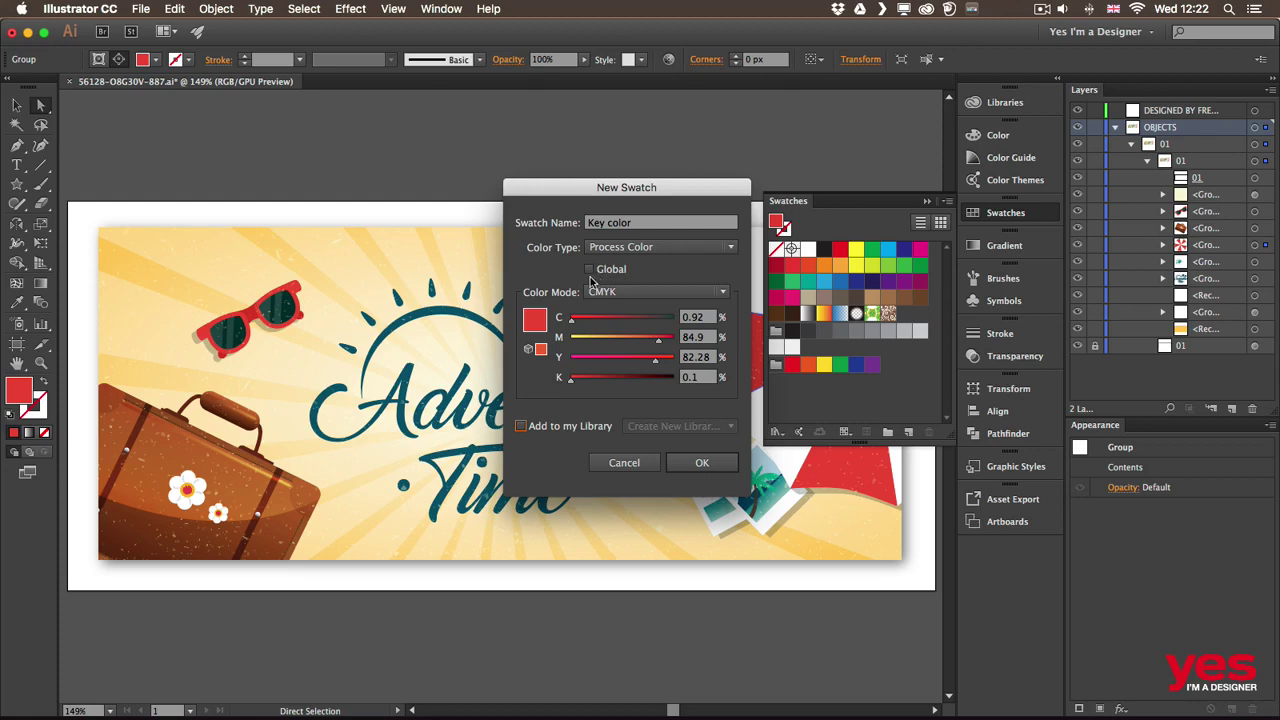
click(703, 464)
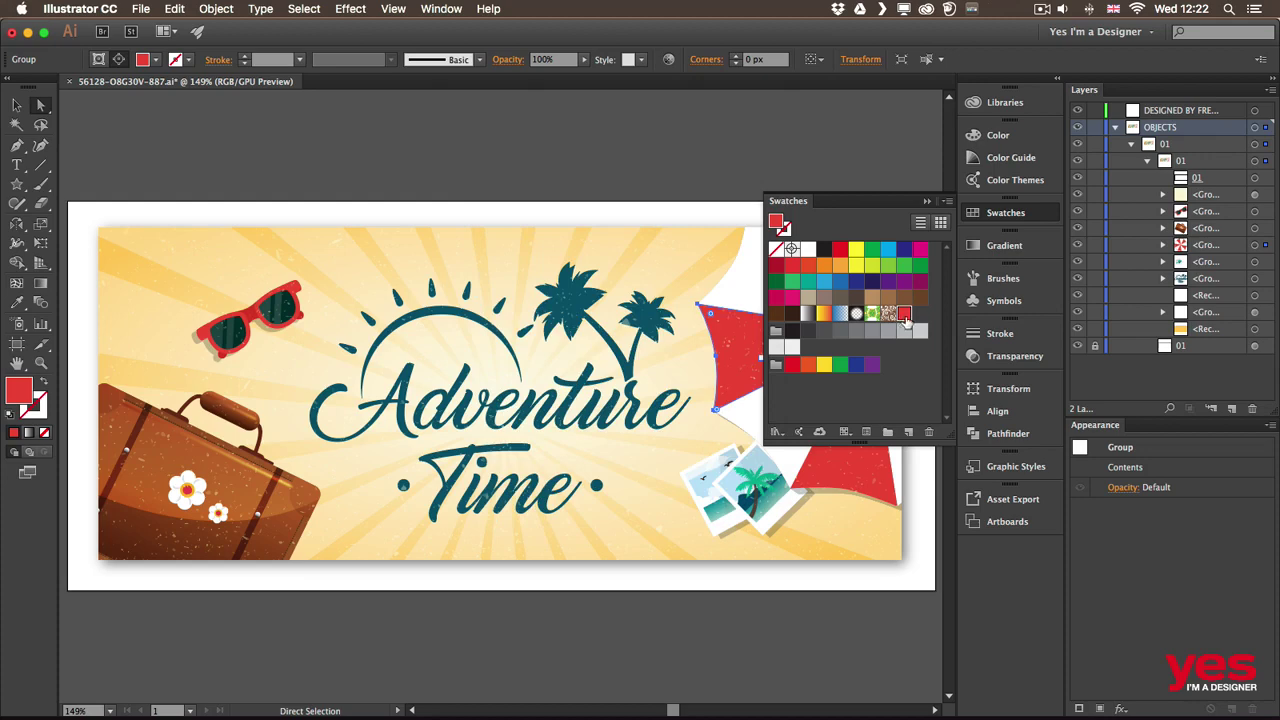
Create a color group named "Color Group 1" from the selected Key color swatch.
click(886, 436)
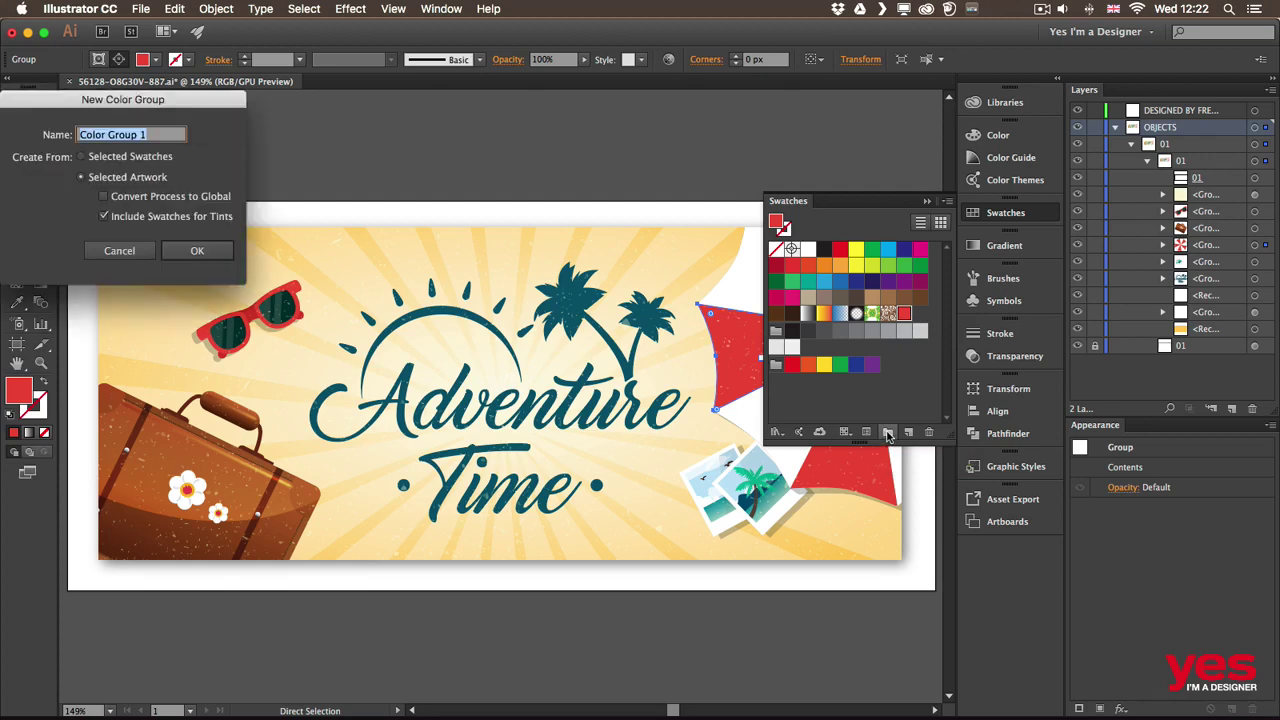
drag(217, 111, 722, 243)
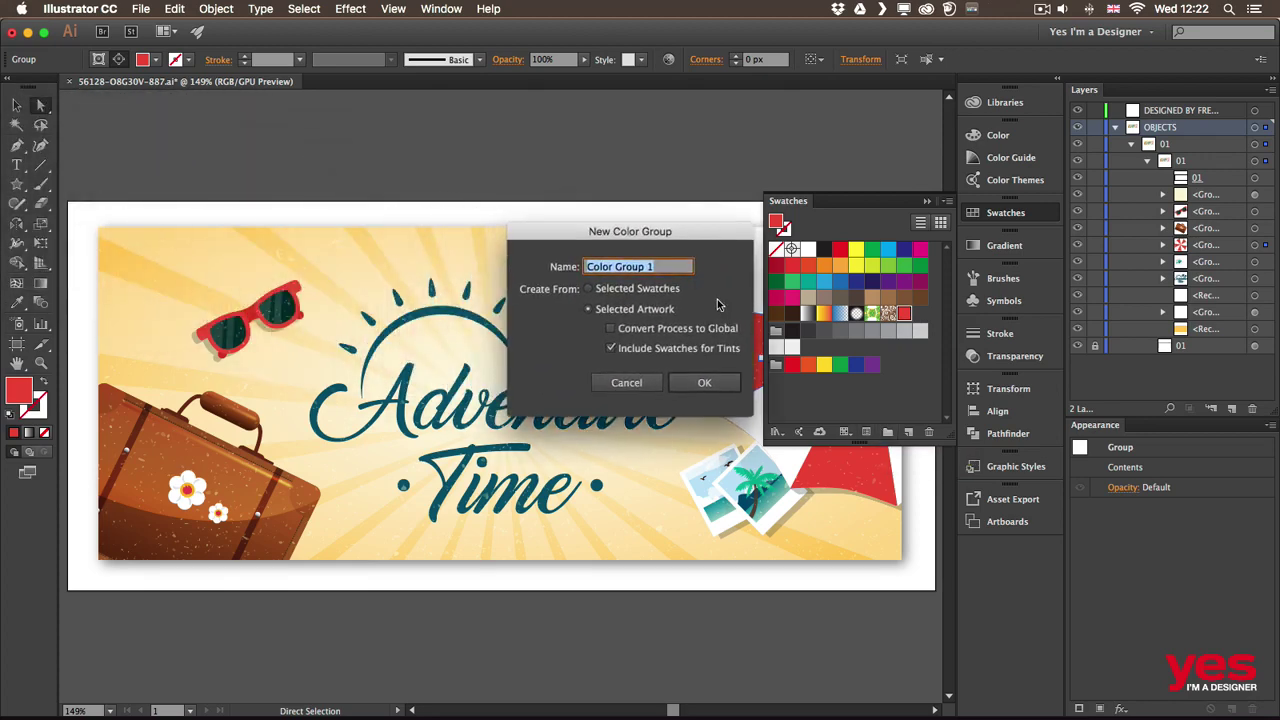
click(645, 289)
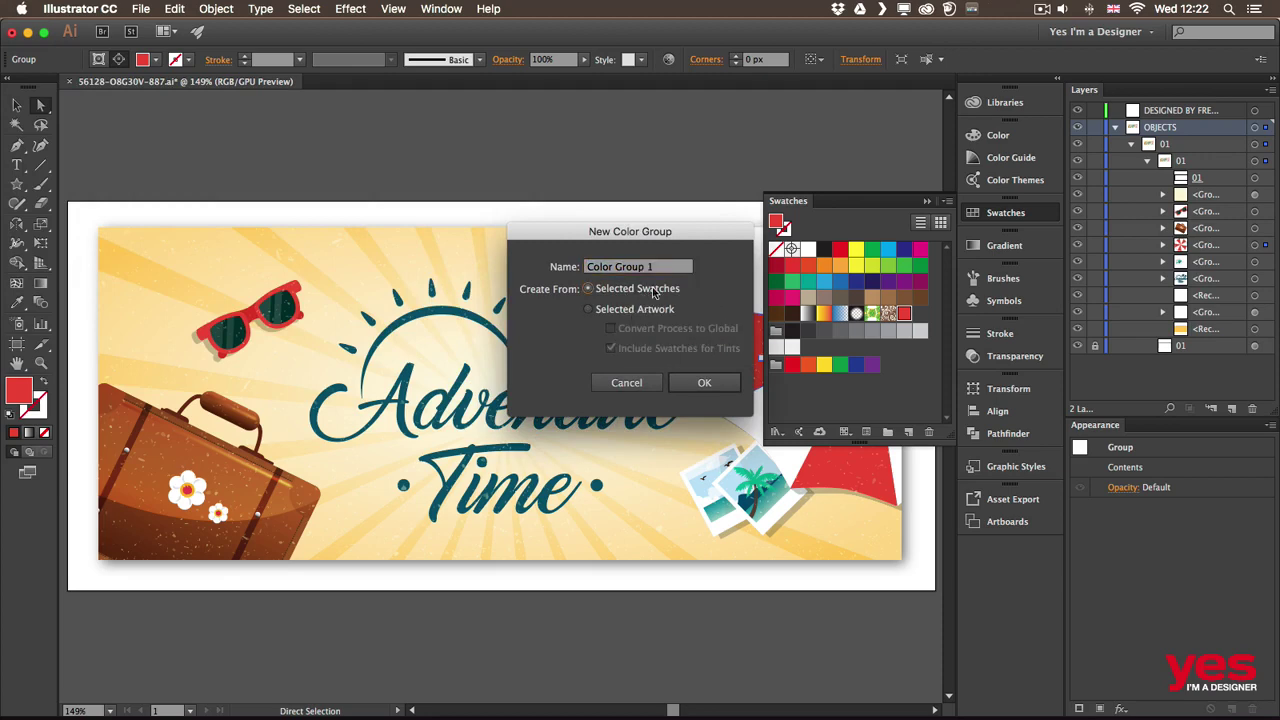
click(704, 384)
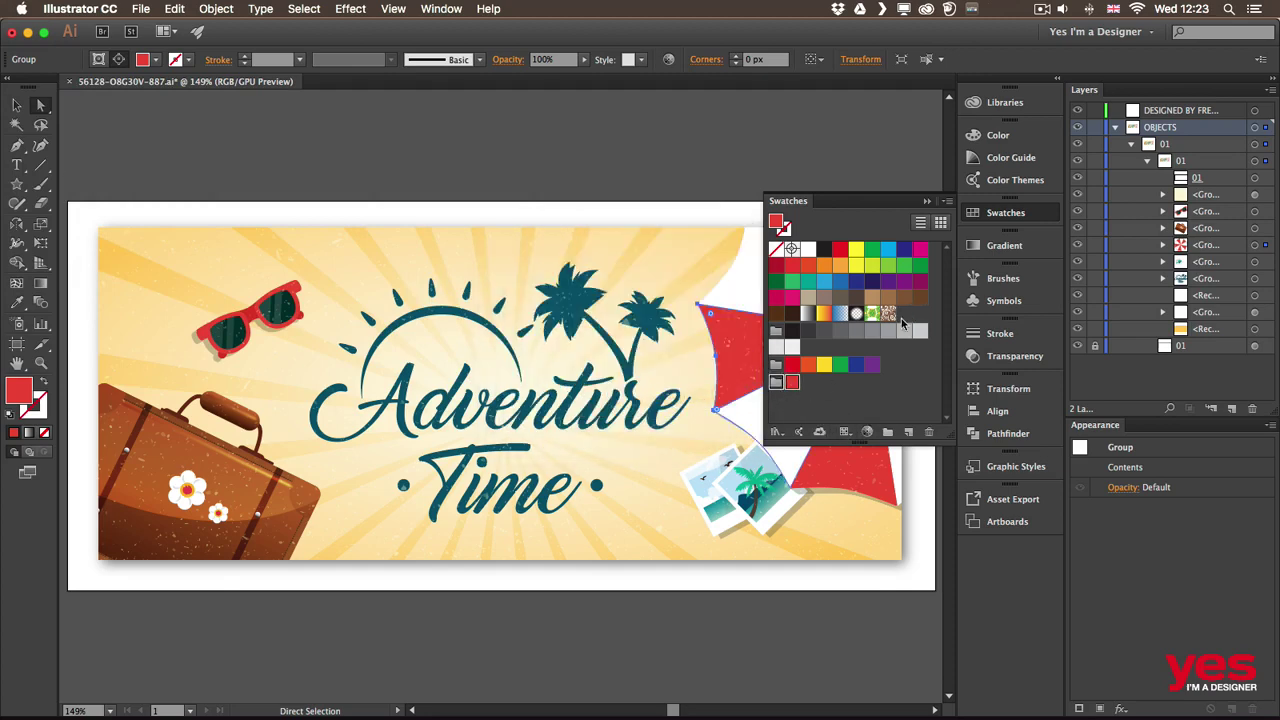
drag(792, 383, 797, 393)
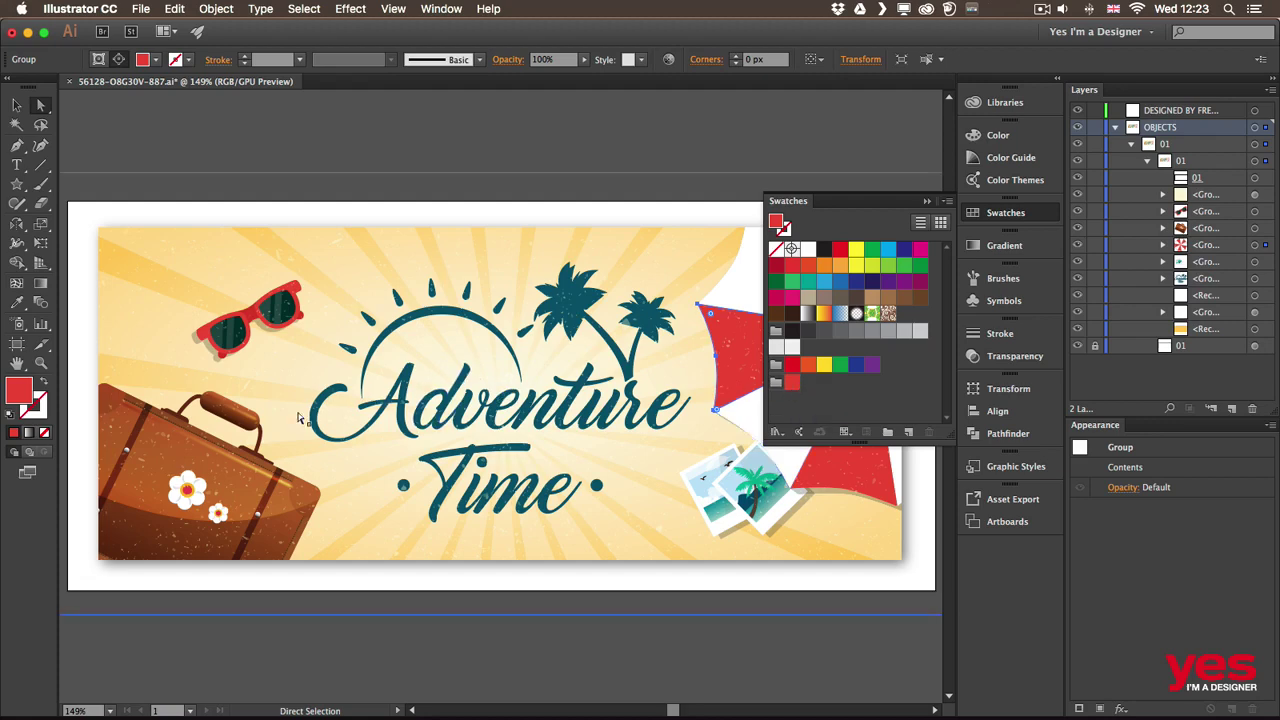
Fill the letter A of "Adventure" with the red Key color swatch and deselect it.
click(330, 398)
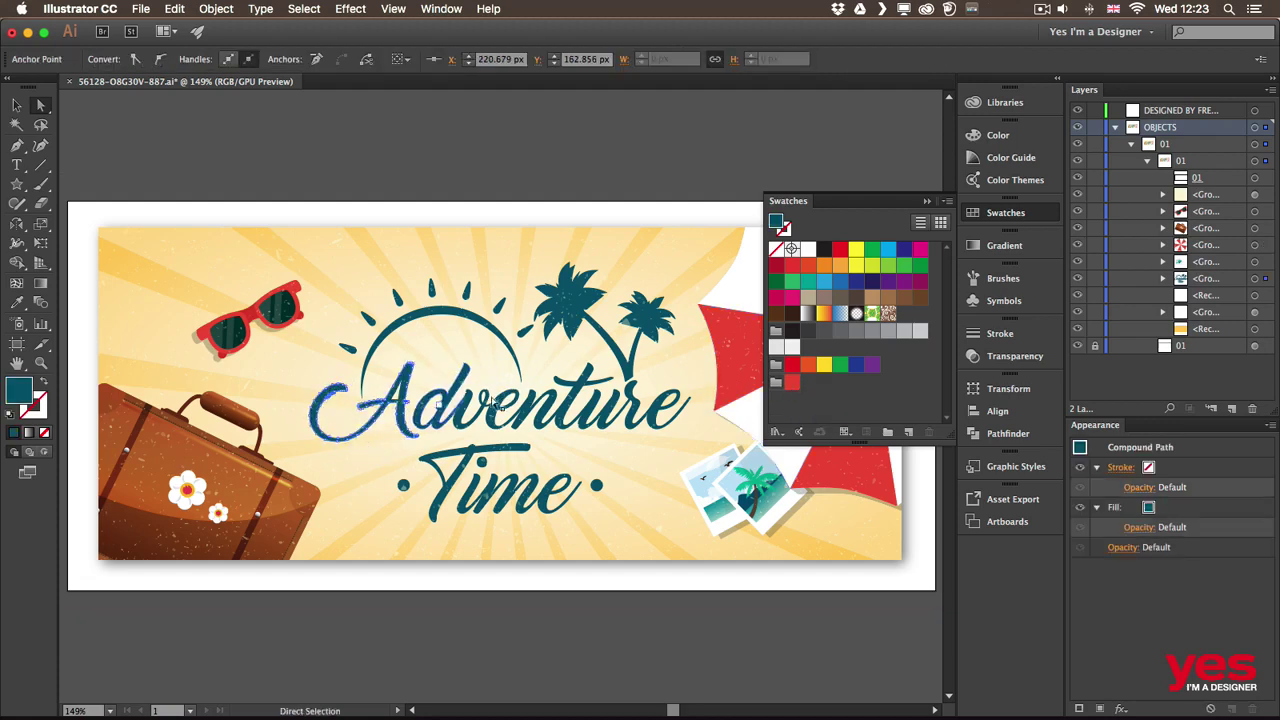
click(792, 383)
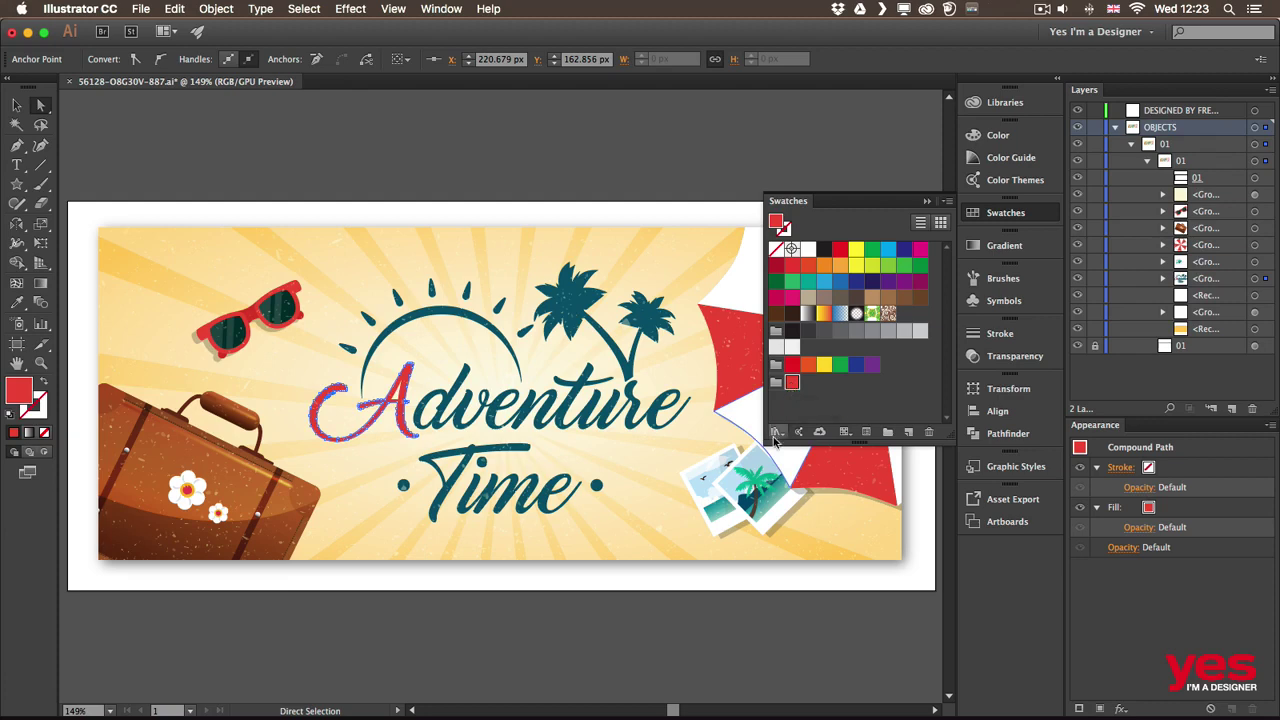
click(681, 166)
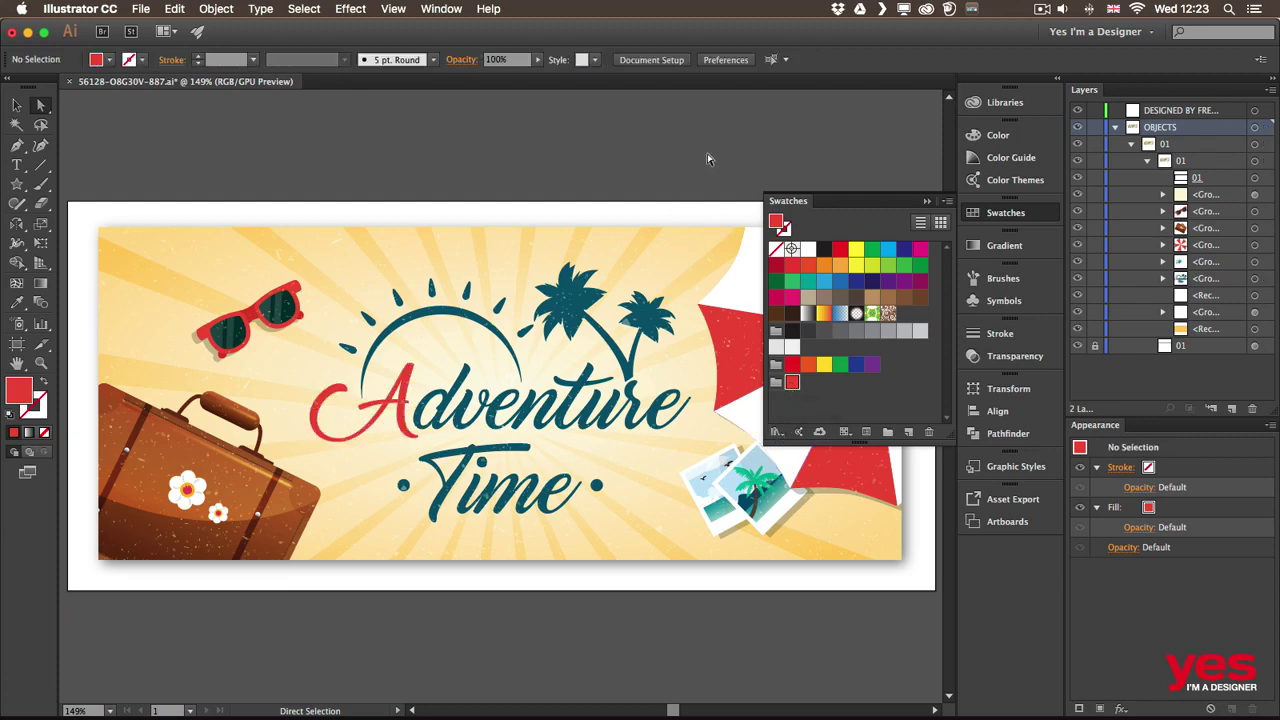
Create a global CMYK process swatch from the green palm in the photo artwork and move it into the Key color group.
drag(712, 162, 614, 138)
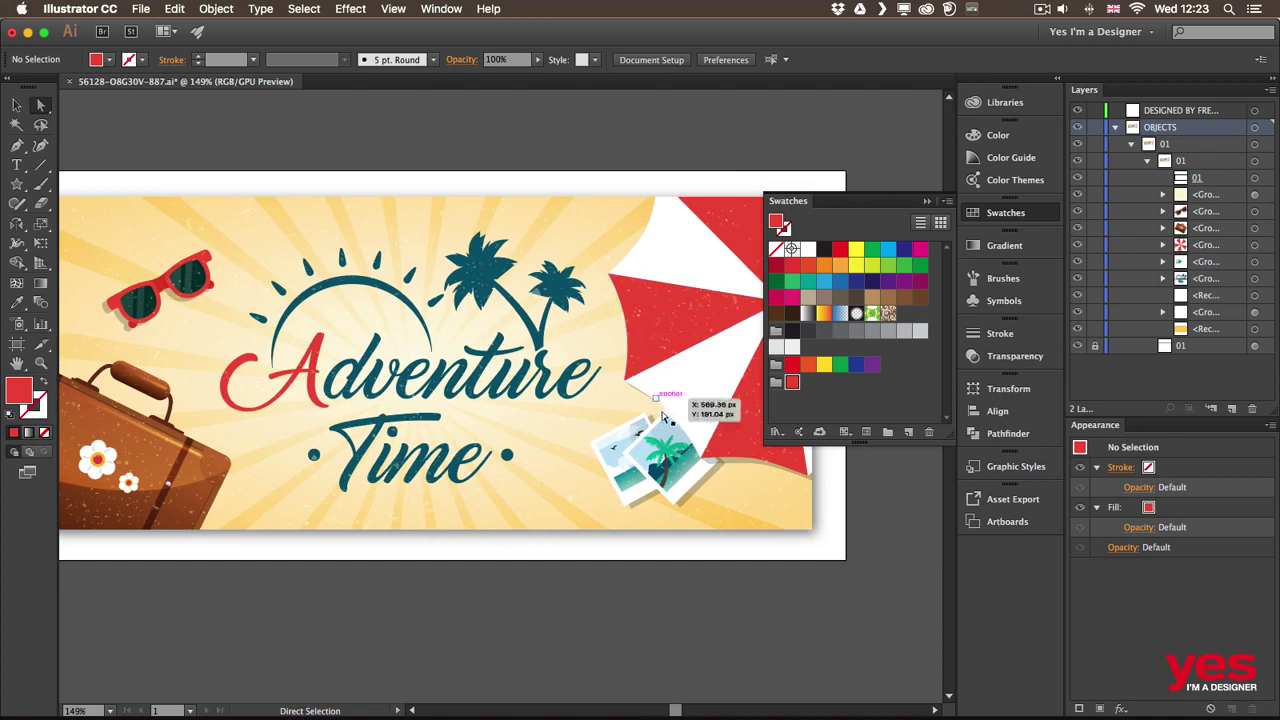
click(658, 446)
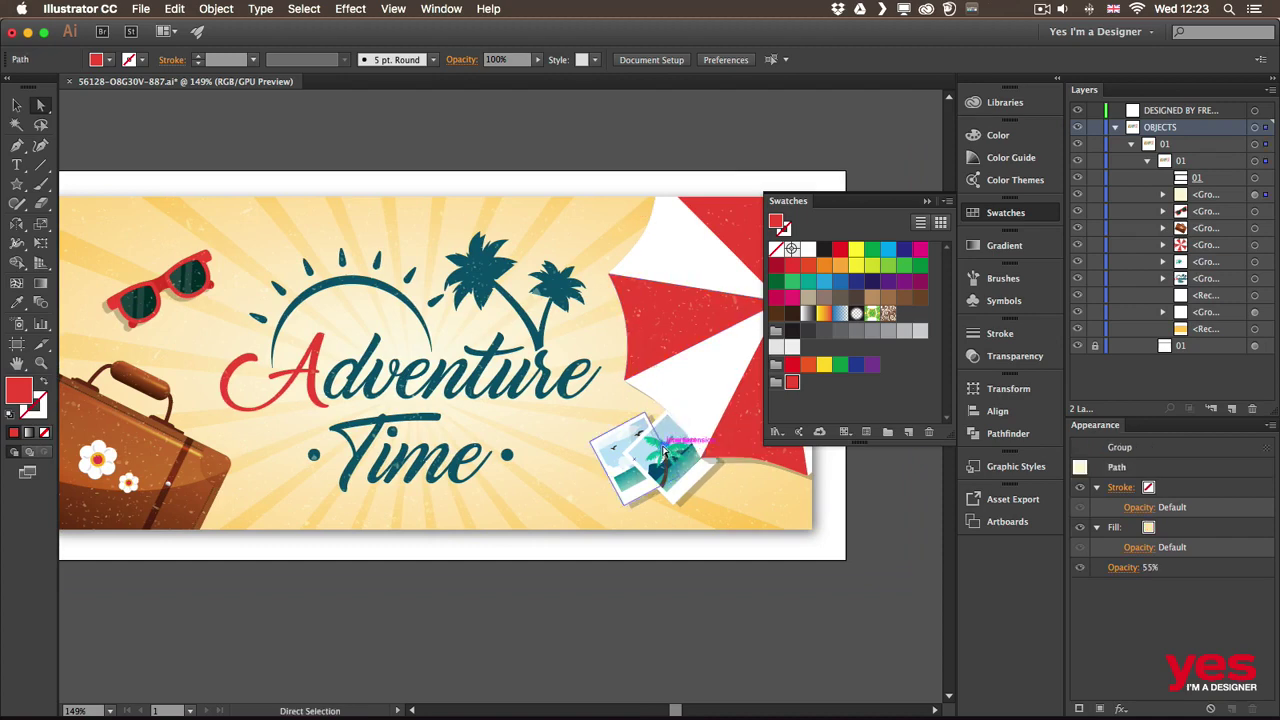
click(655, 445)
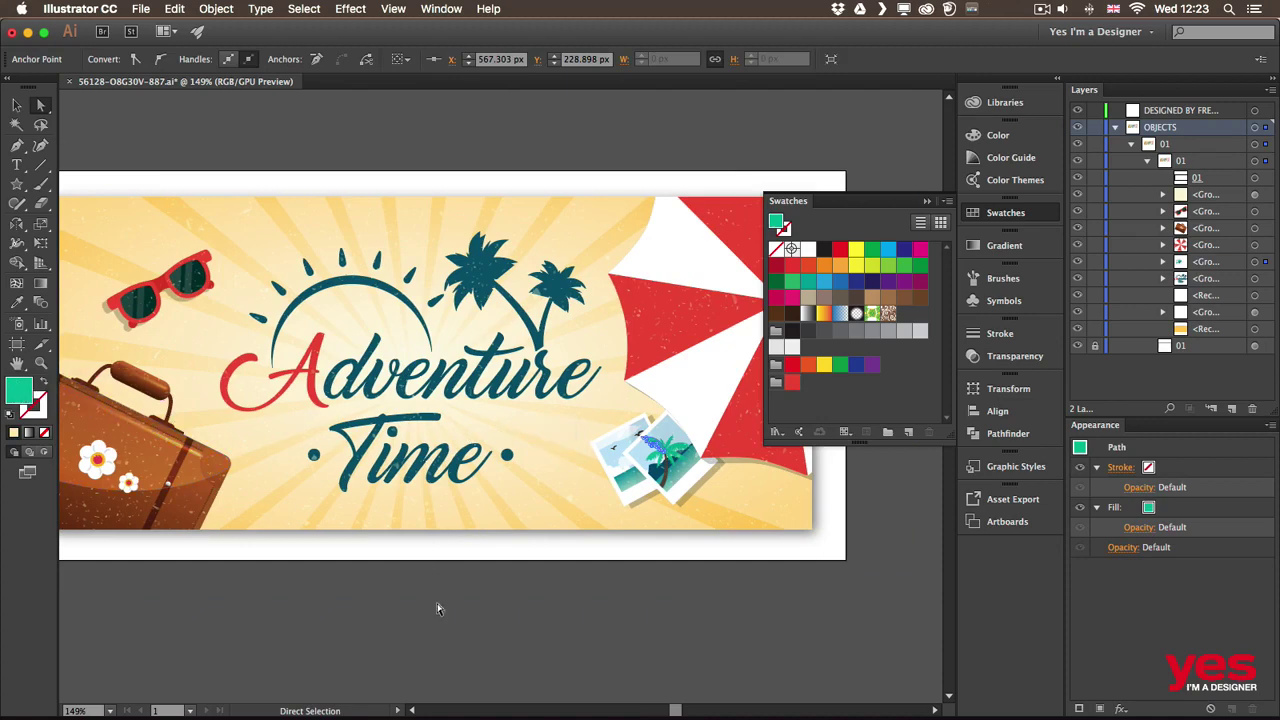
click(909, 433)
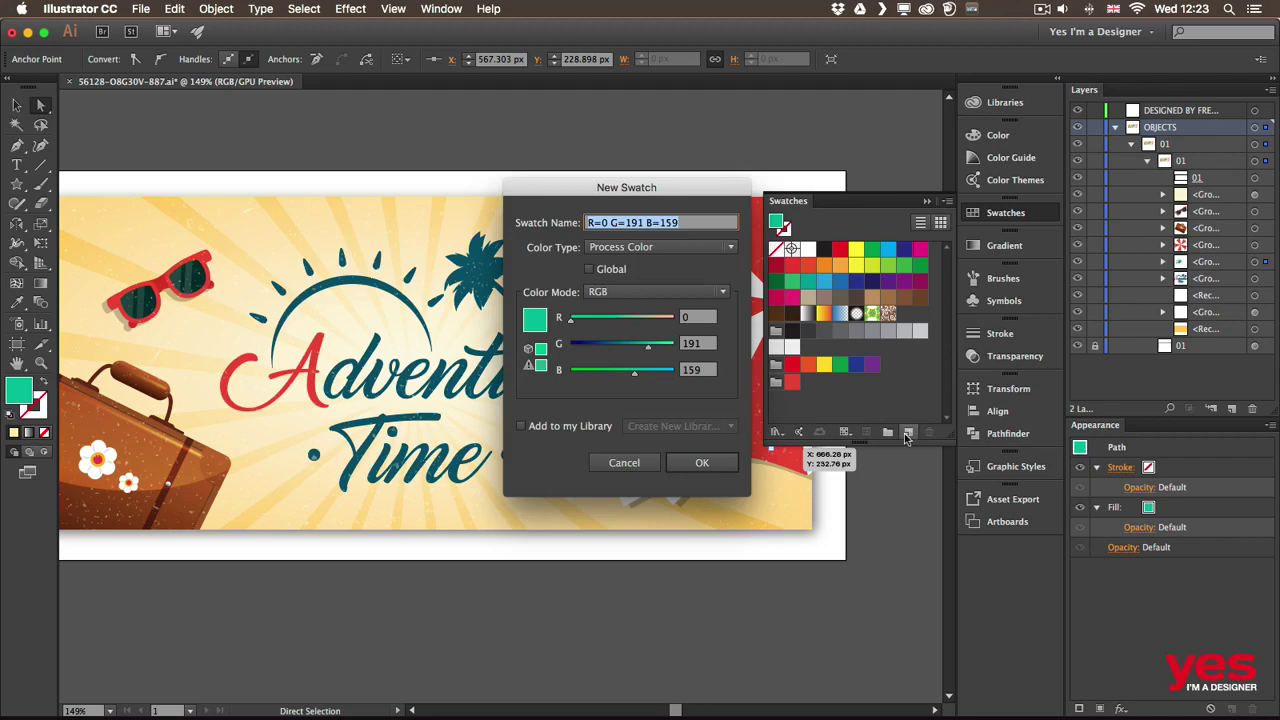
click(620, 292)
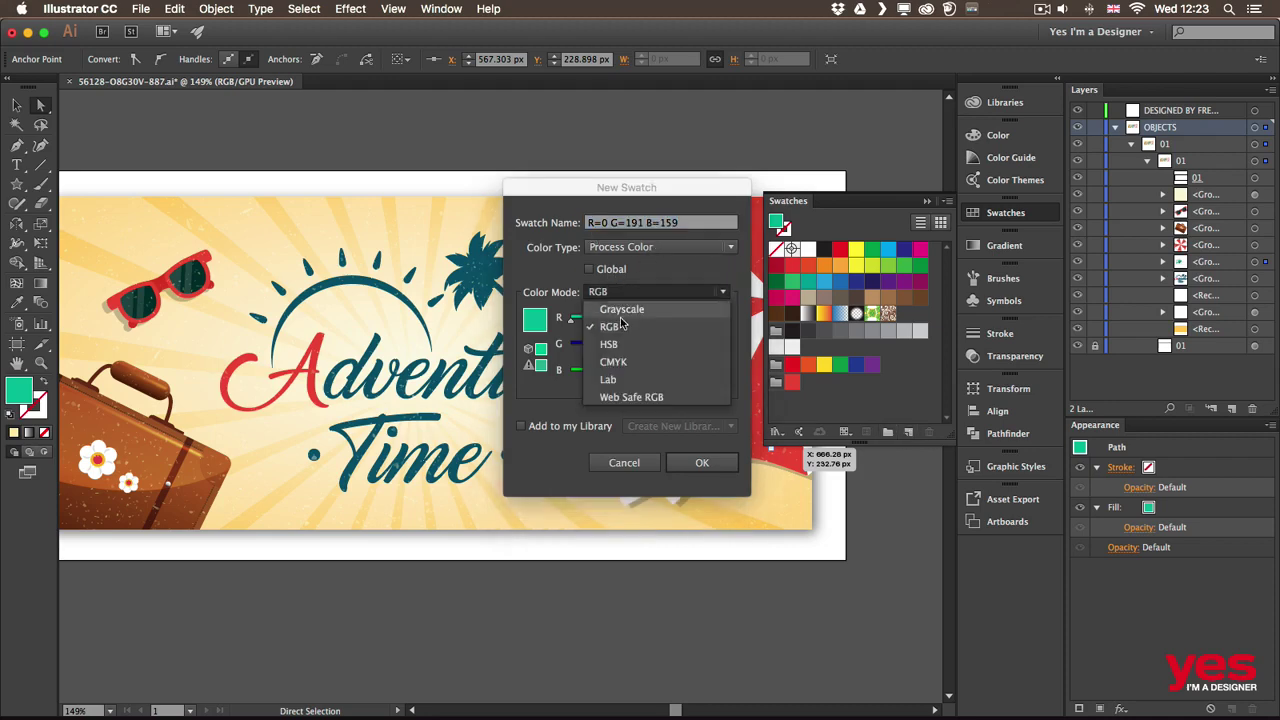
click(614, 362)
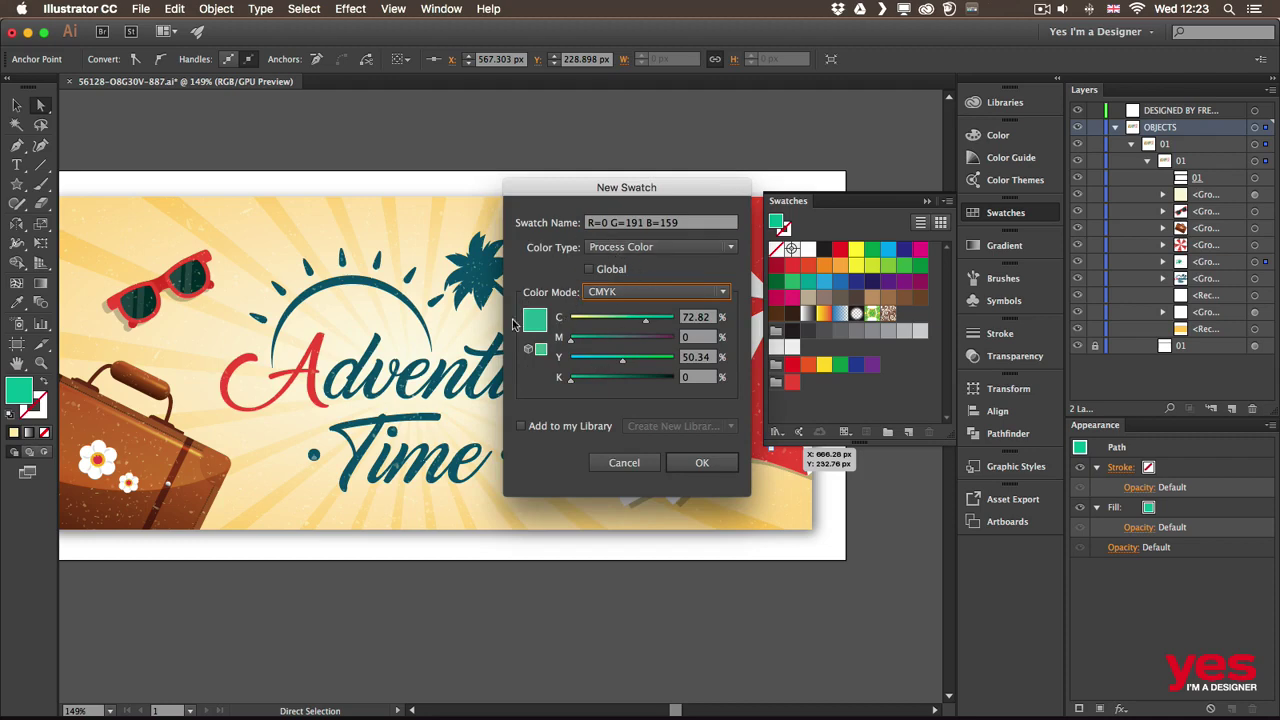
click(590, 270)
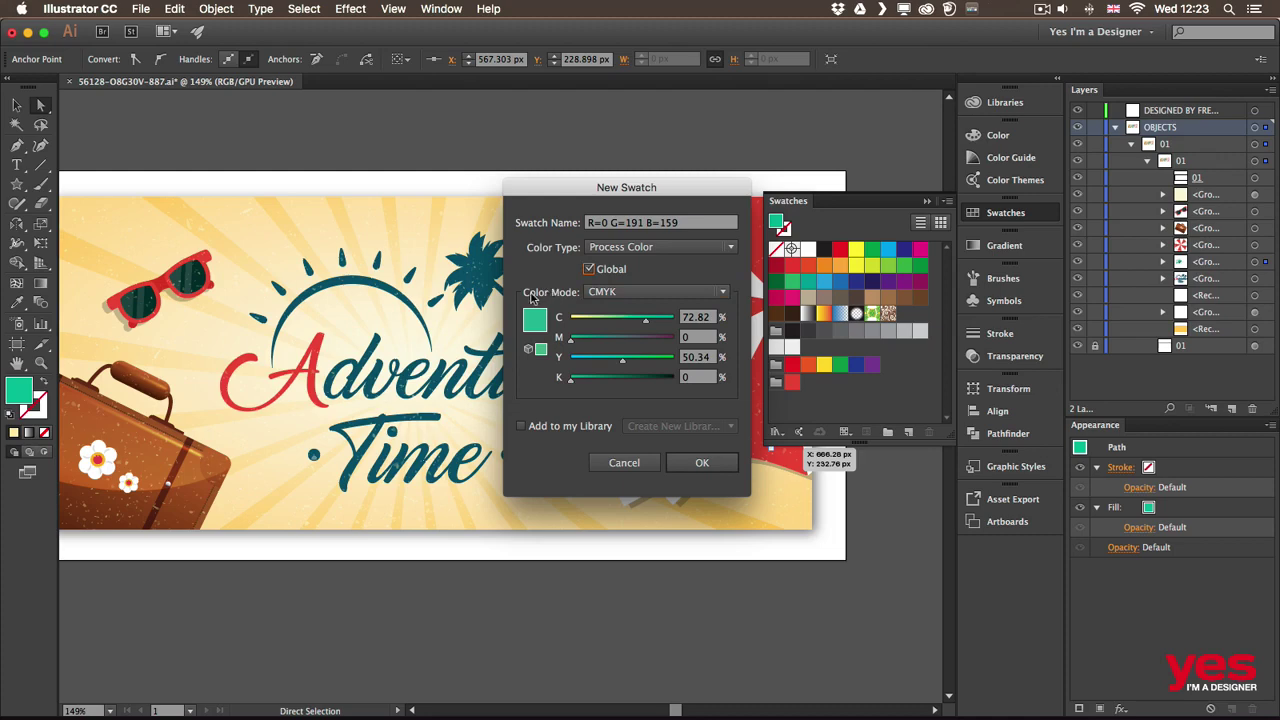
click(710, 465)
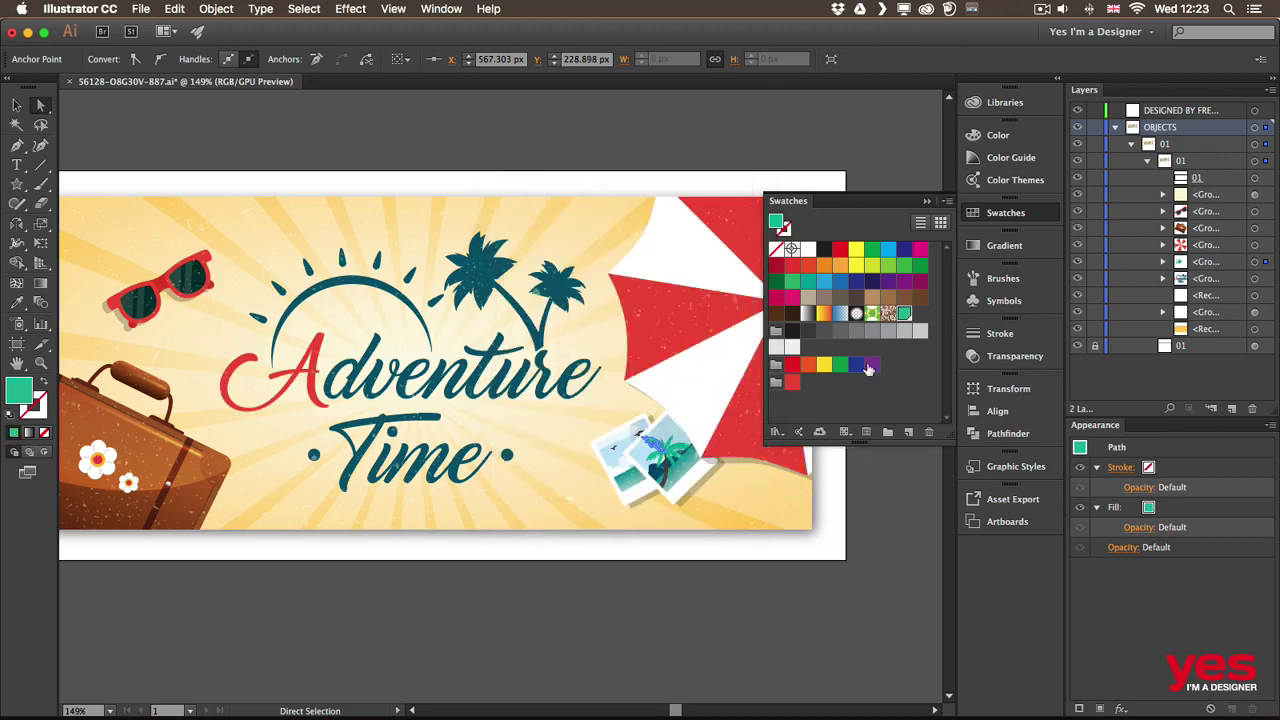
drag(904, 313, 800, 390)
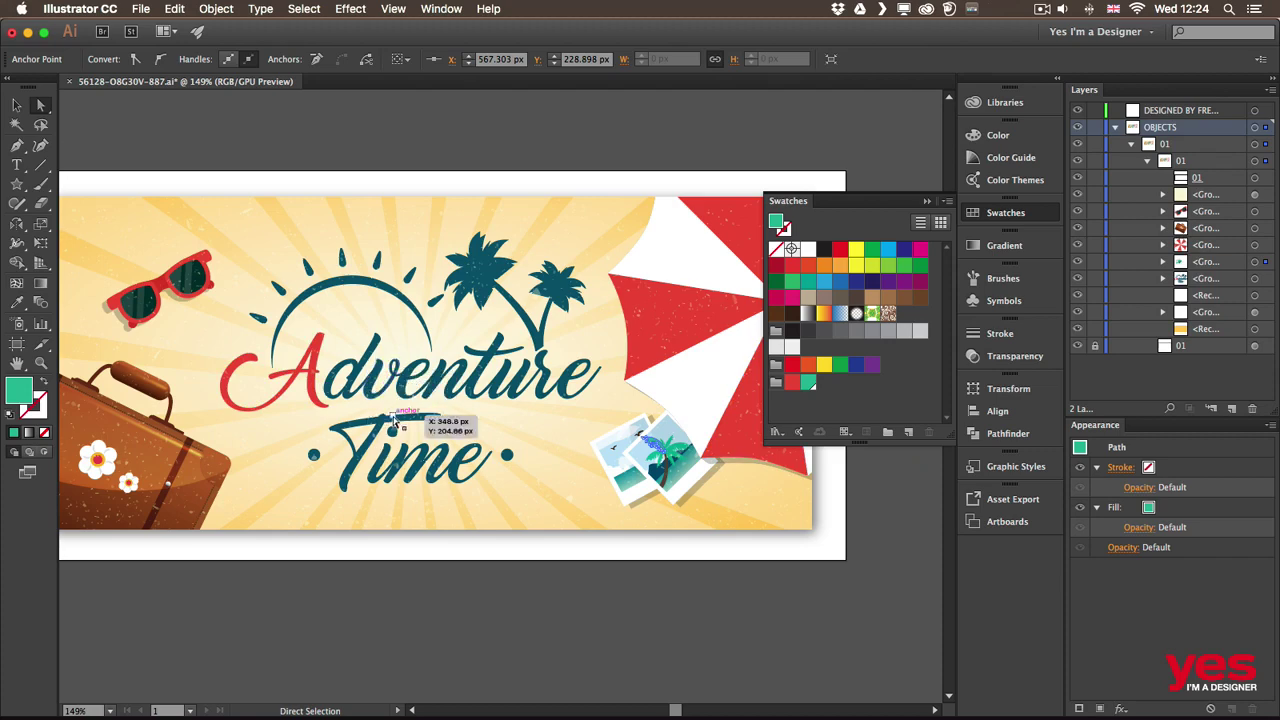
Fill the letter T of "Time" and the large palm trees with the green global swatch and deselect them.
click(388, 418)
click(382, 420)
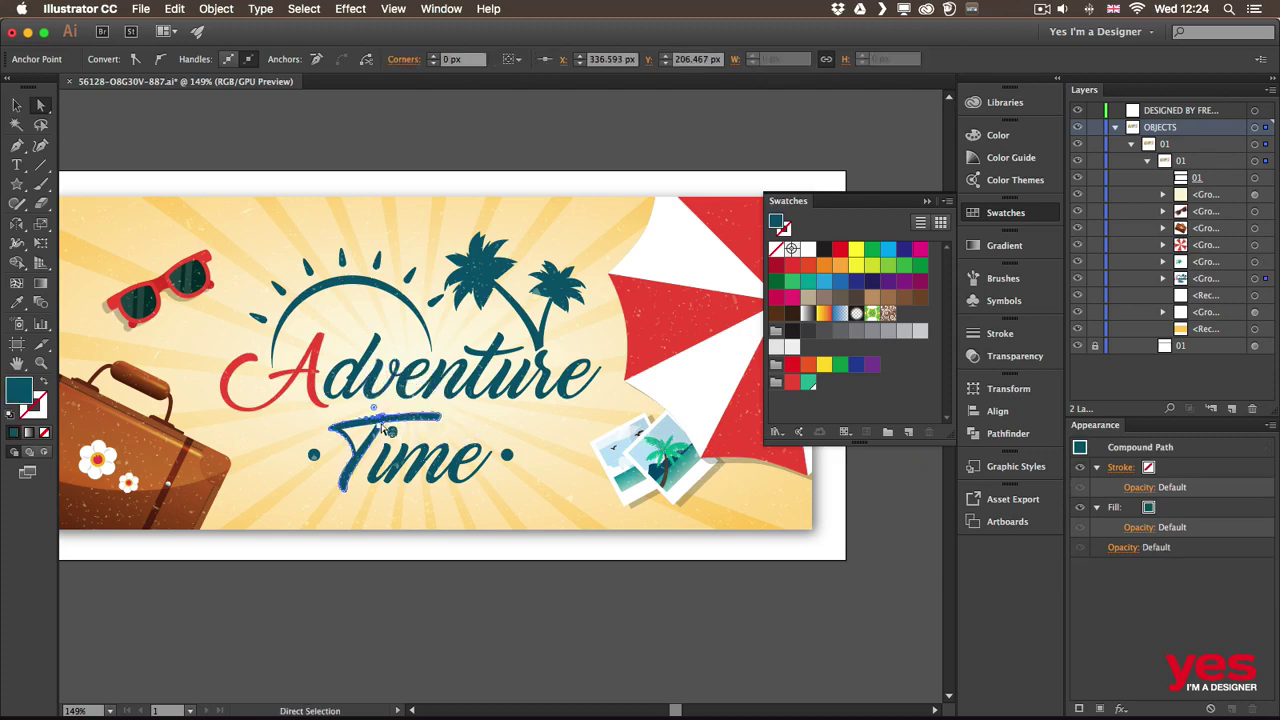
click(807, 383)
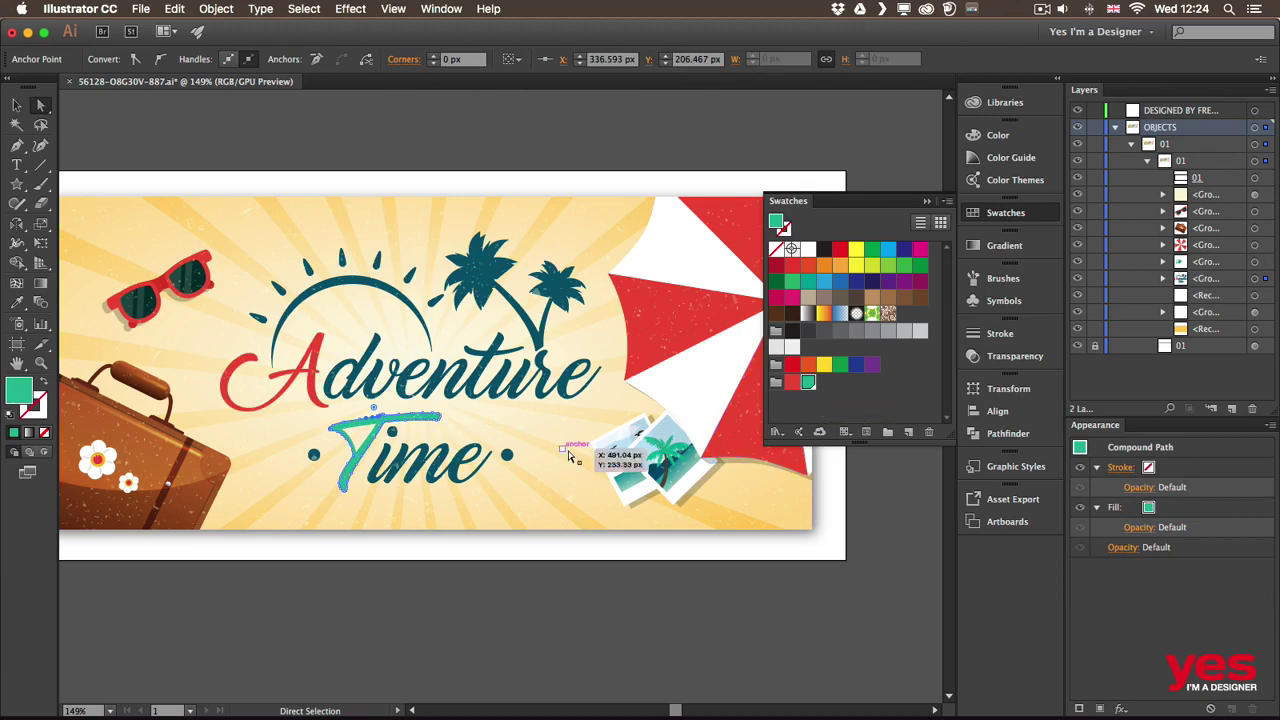
click(560, 296)
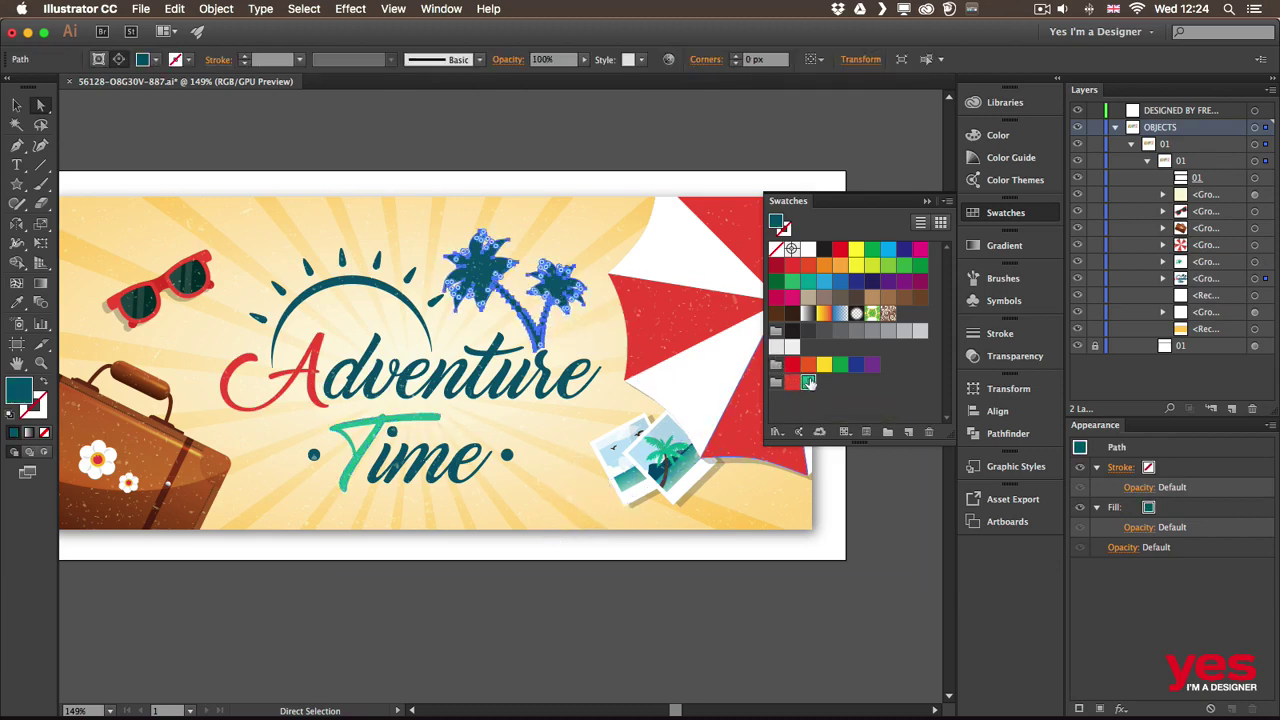
click(807, 383)
click(587, 150)
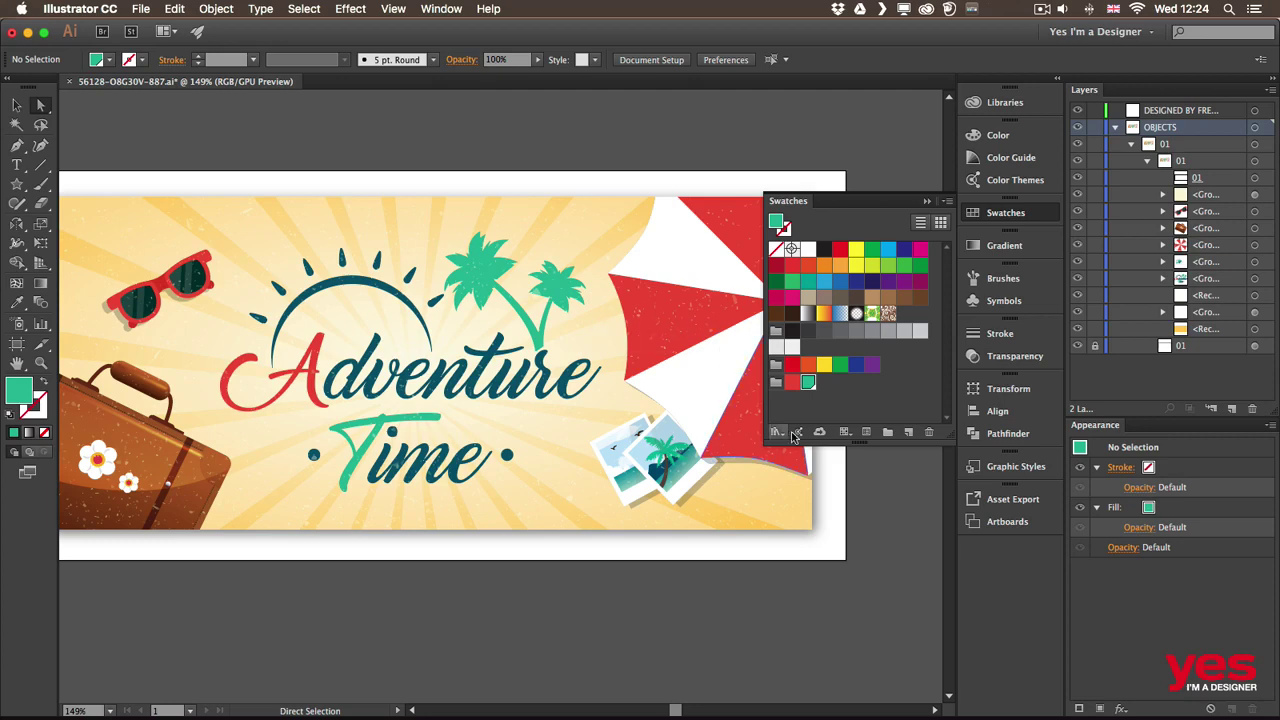
Preview the green global swatch recolored to purple with R 180, G 82, B 156 on the artwork and discard the change.
click(830, 405)
click(808, 386)
double_click(808, 386)
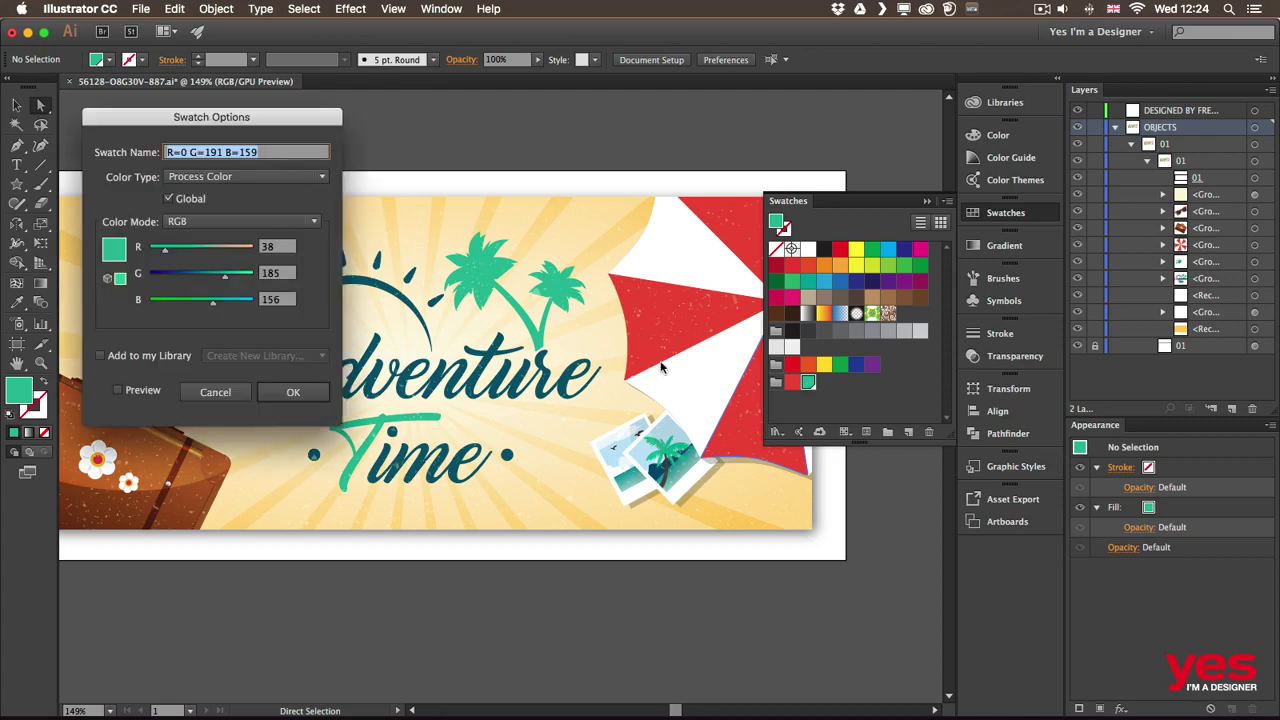
drag(252, 128, 785, 160)
click(646, 426)
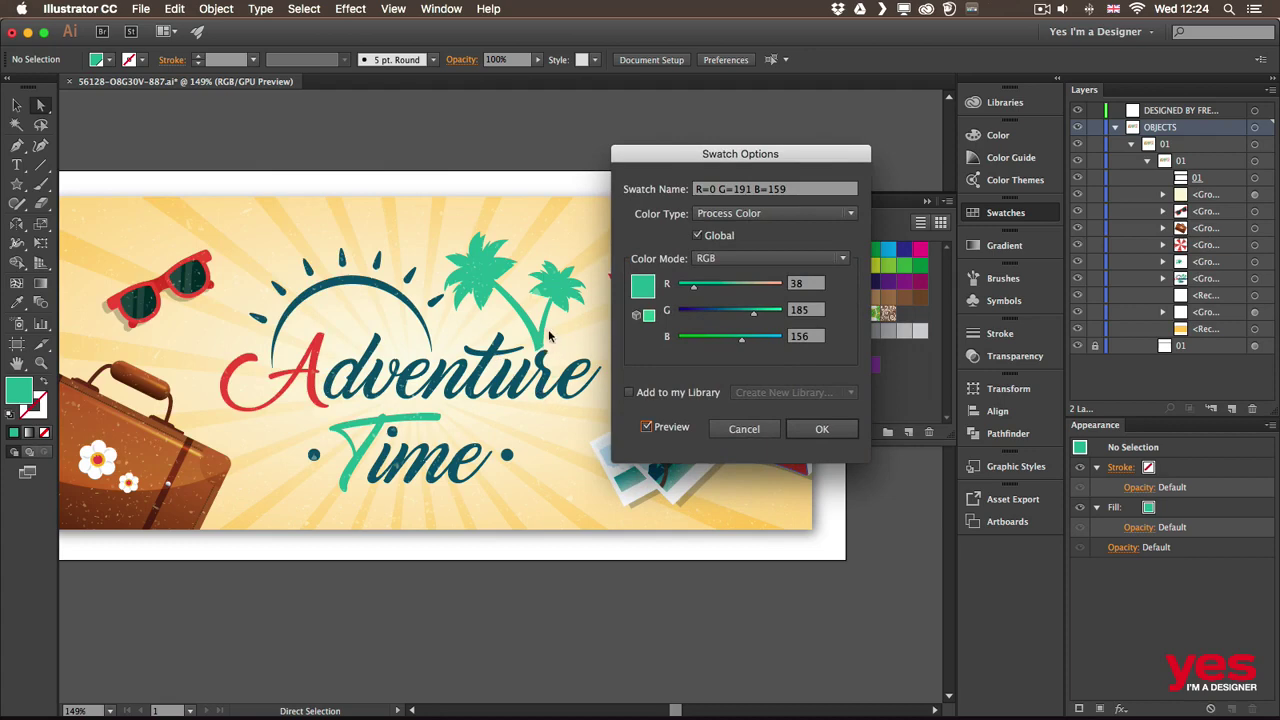
mouse_move(729, 314)
mouse_down()
mouse_move(711, 316)
mouse_move(735, 295)
mouse_move(751, 315)
mouse_up()
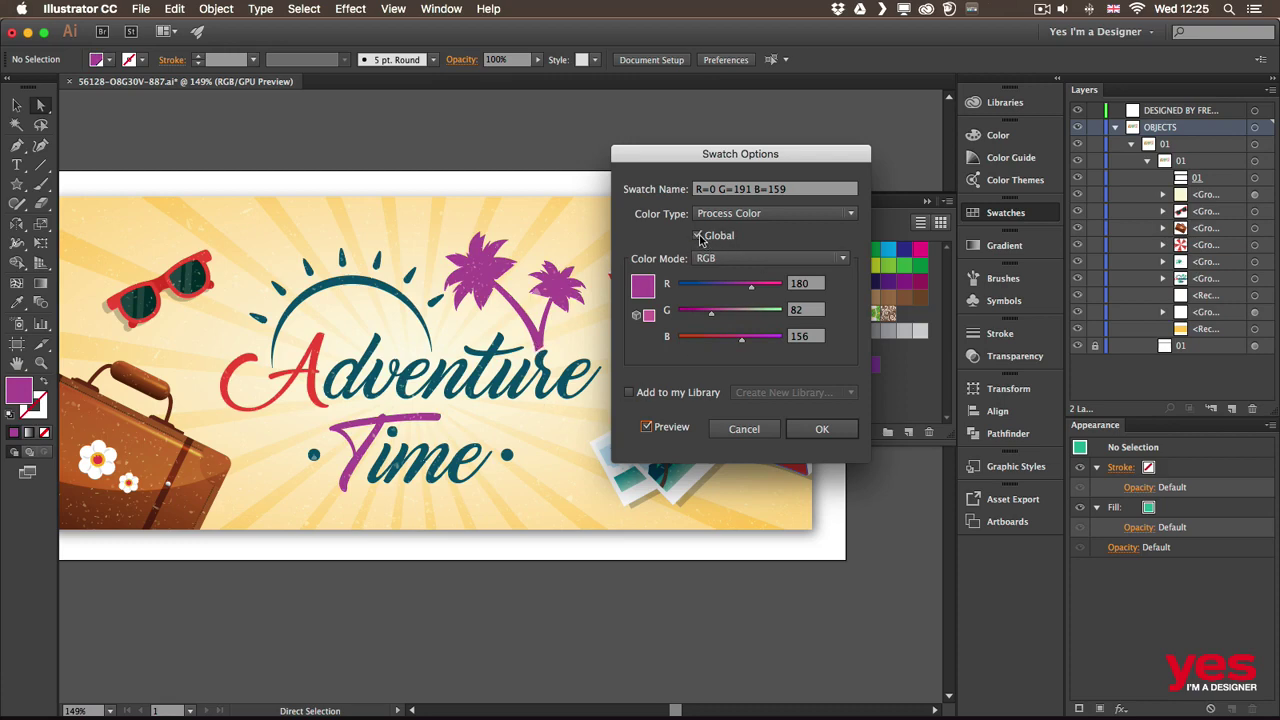
click(757, 430)
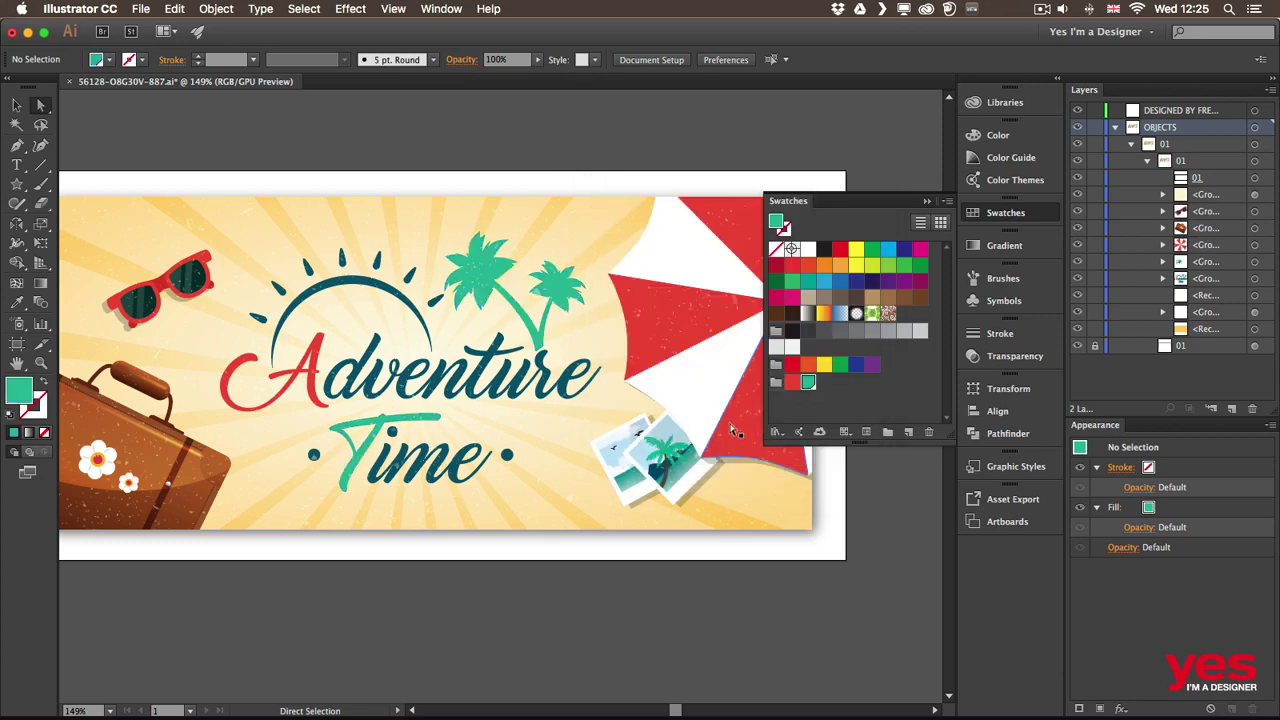
Preview the non-global Key color swatch recolored to R 159, G 203, B 147 and discard the change.
click(792, 383)
double_click(792, 383)
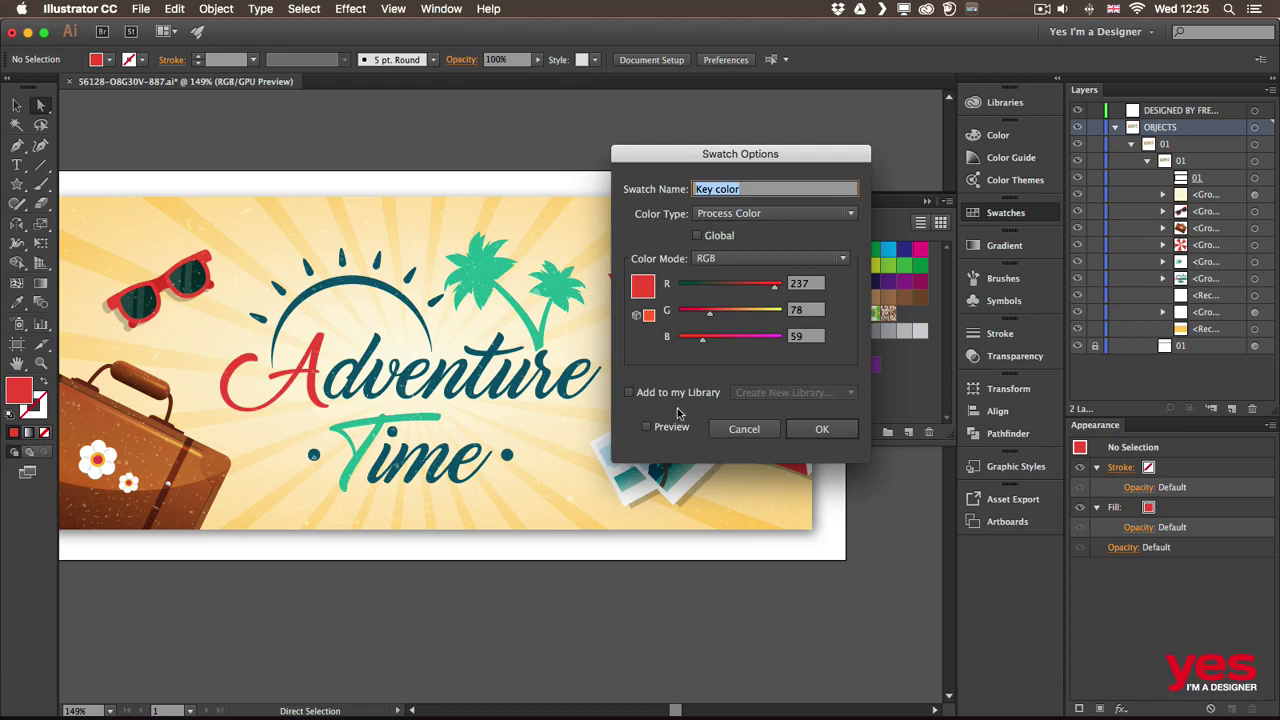
click(646, 426)
drag(735, 157, 922, 244)
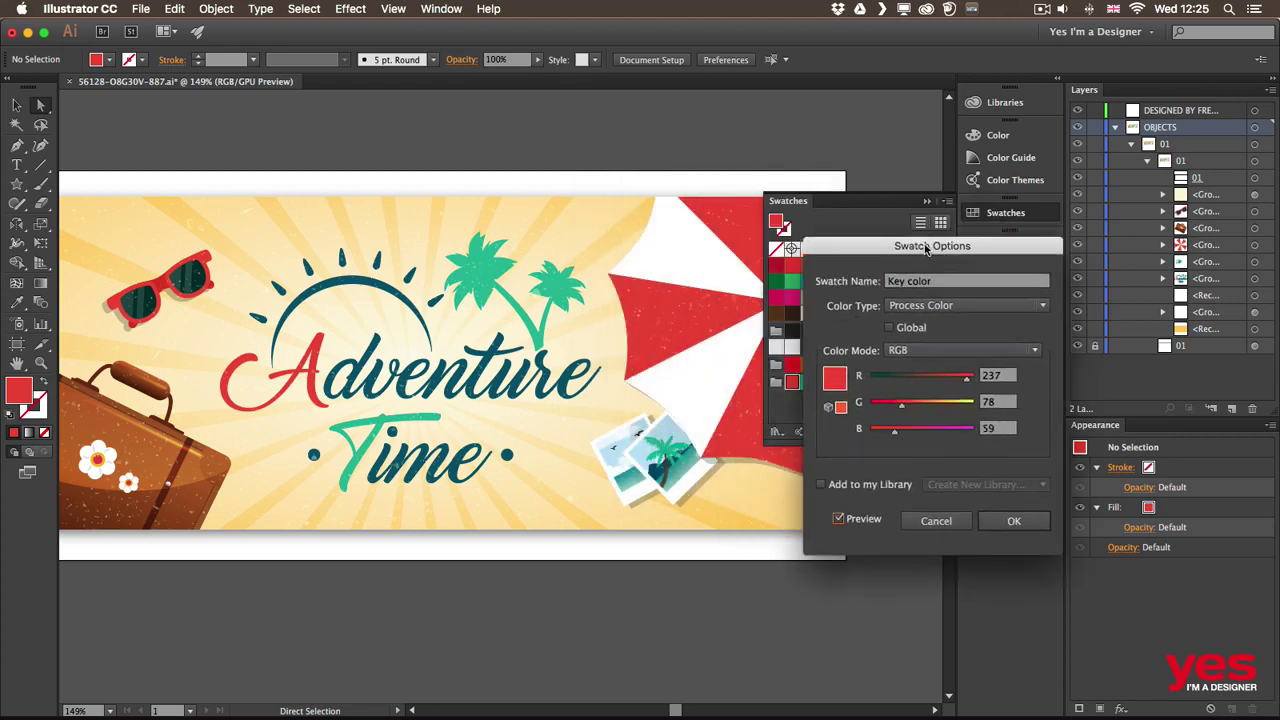
mouse_move(904, 380)
mouse_down()
mouse_move(938, 373)
mouse_move(925, 399)
mouse_move(947, 399)
mouse_move(924, 428)
mouse_move(885, 373)
mouse_up()
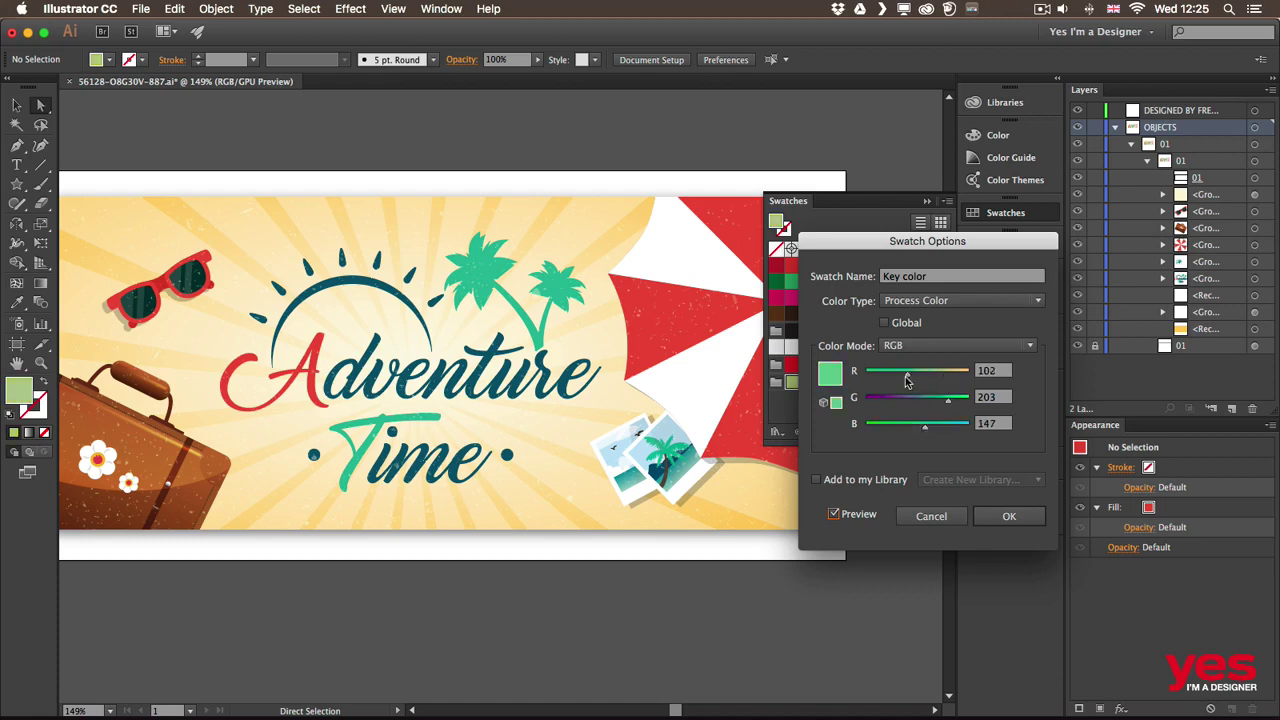
drag(889, 243, 871, 210)
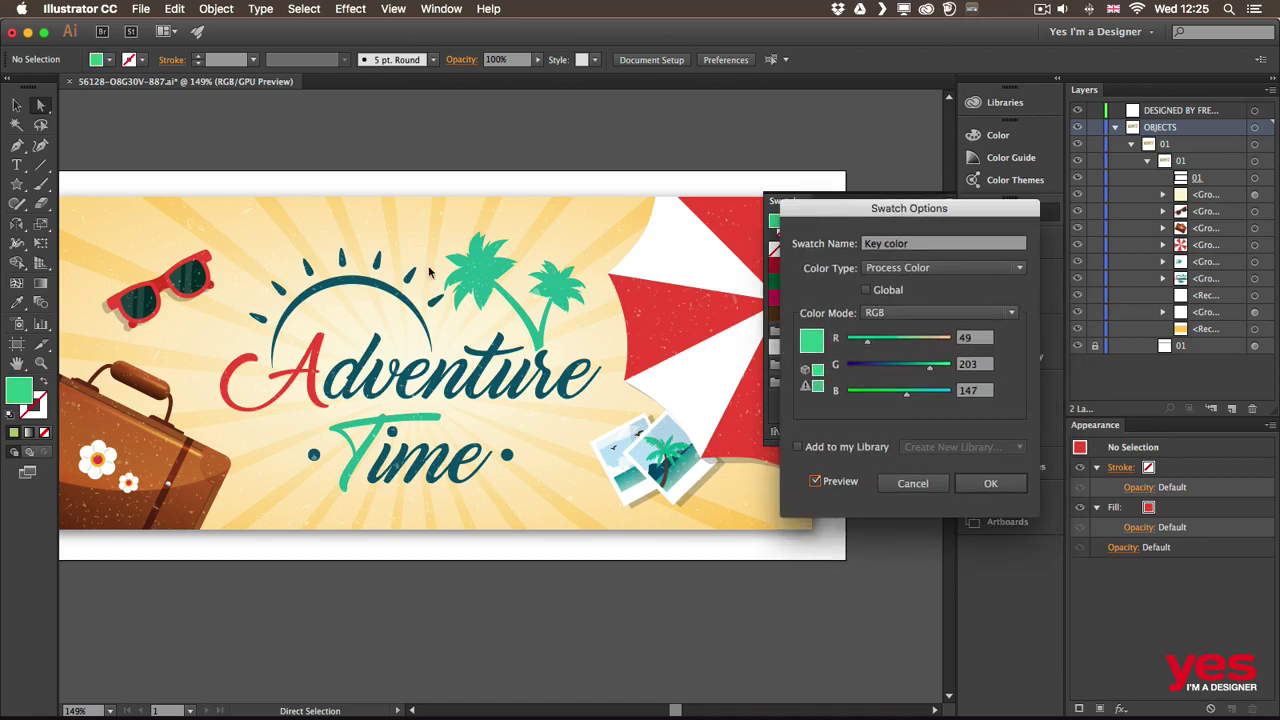
click(909, 342)
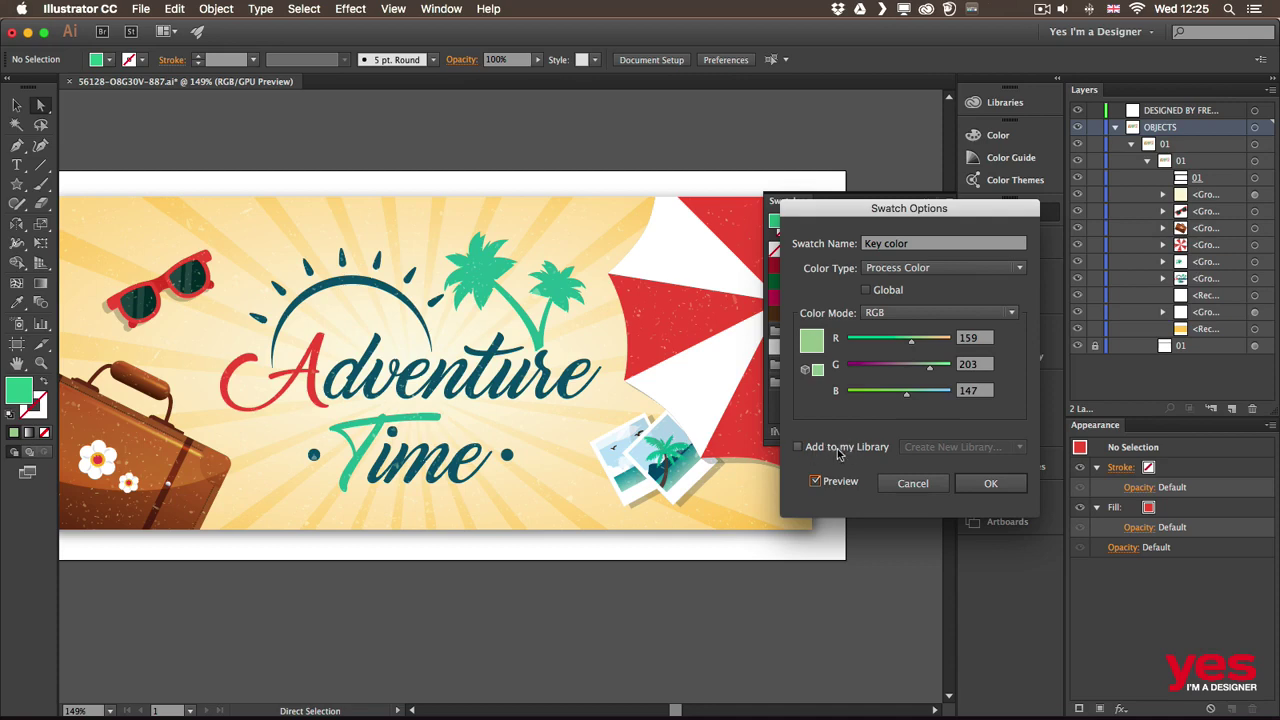
click(912, 483)
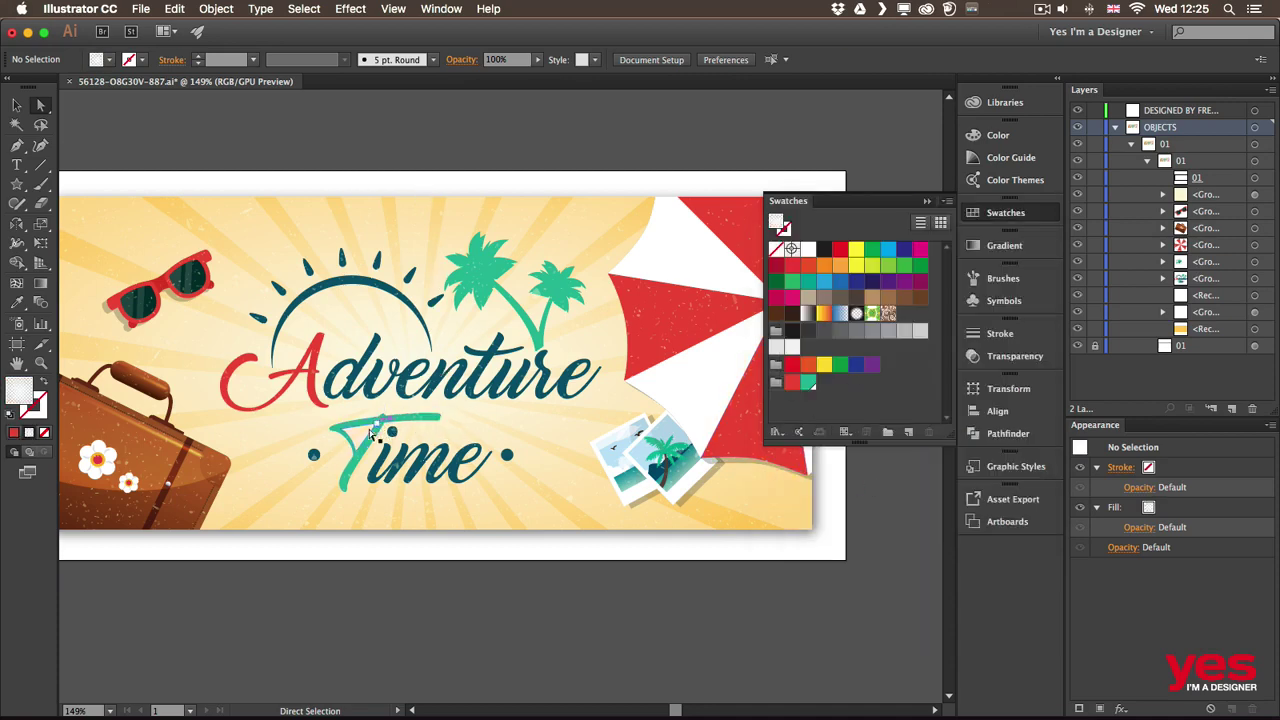
Start a new swatch from the sun arc's dark teal fill, making it global and in CMYK color mode.
click(331, 284)
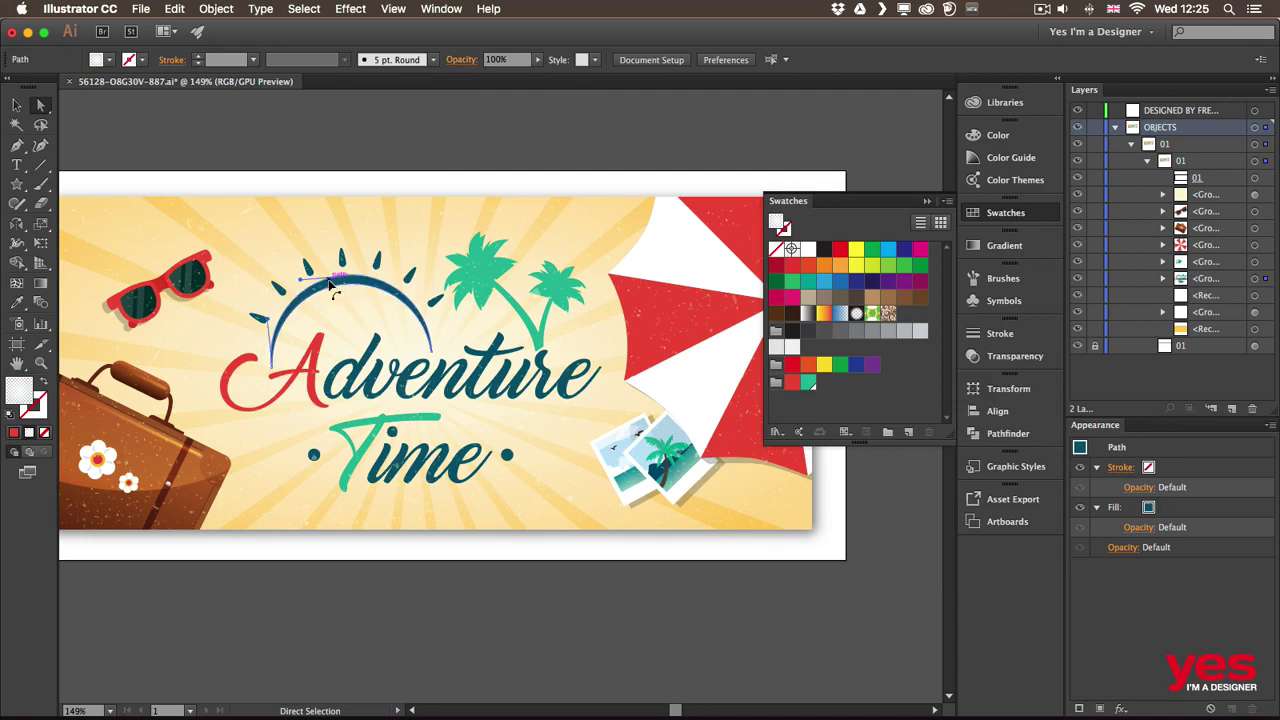
click(331, 284)
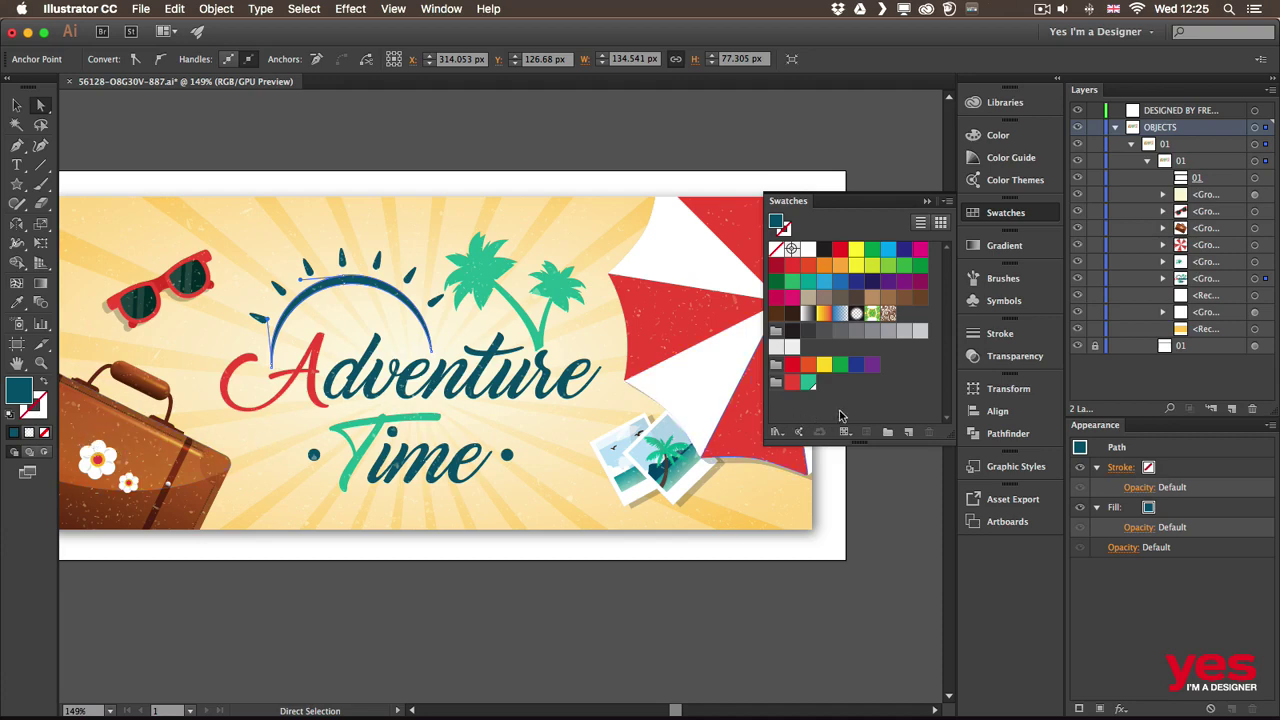
click(909, 433)
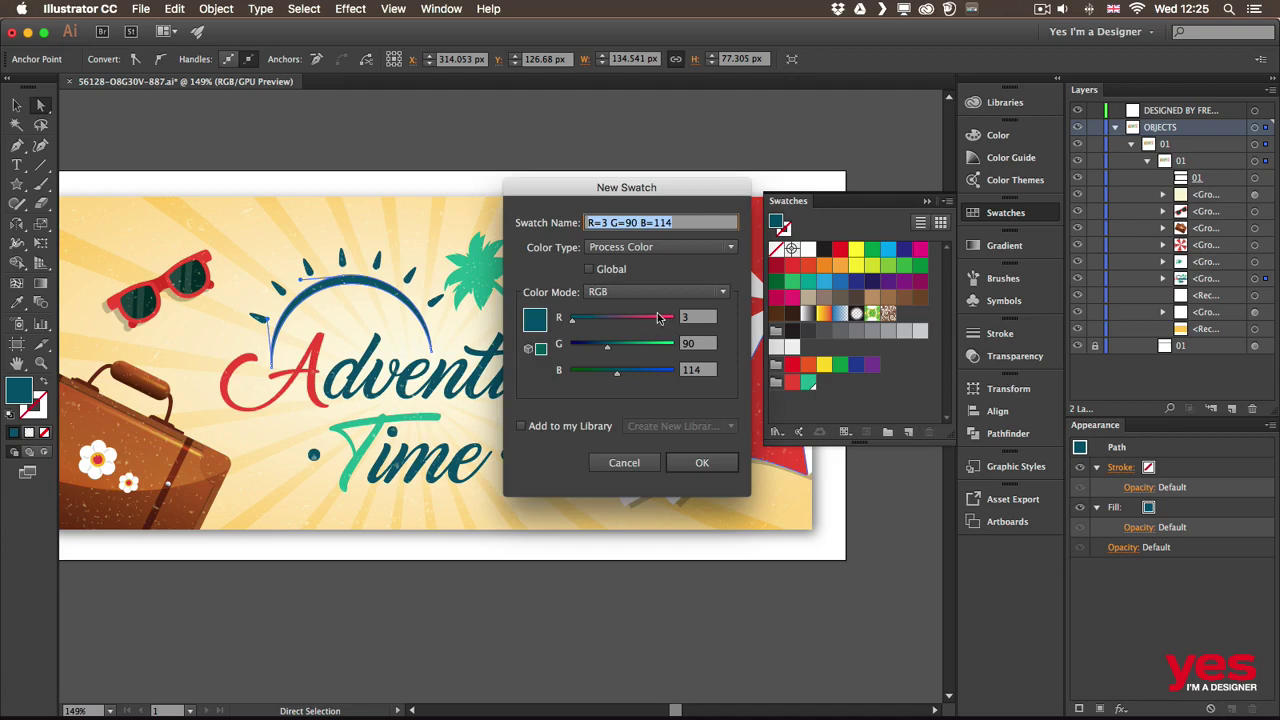
click(590, 270)
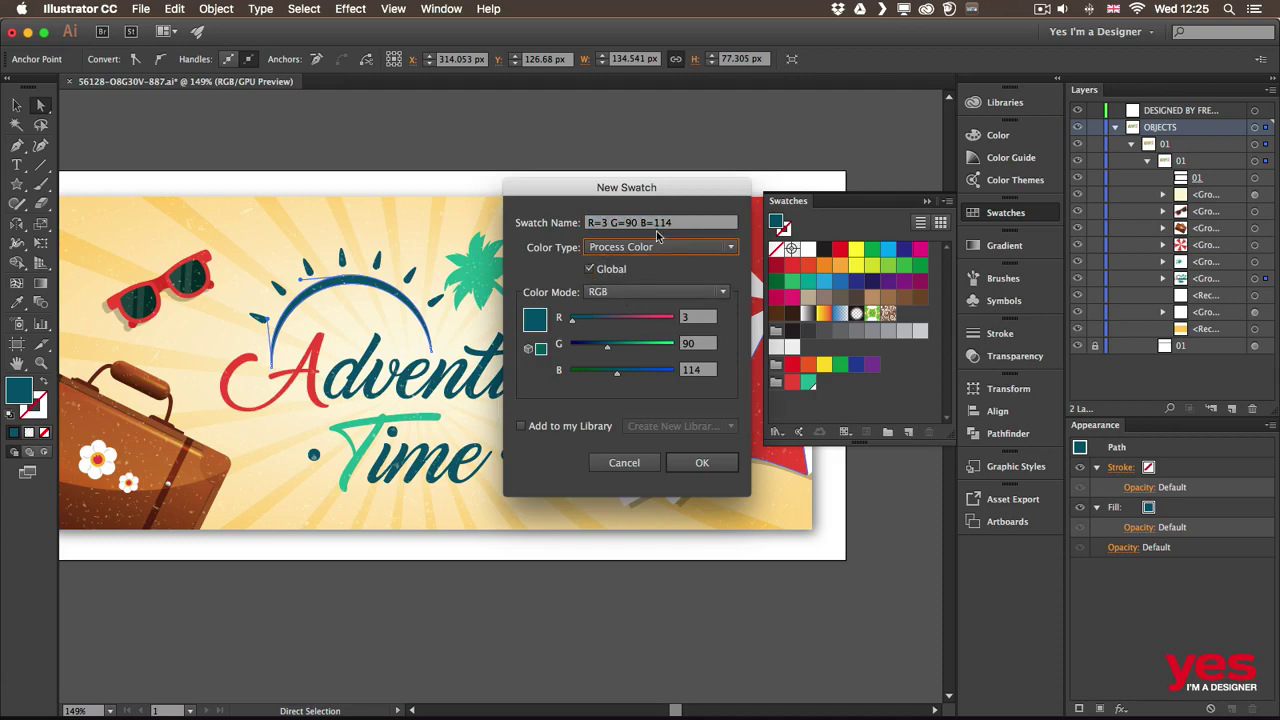
click(640, 292)
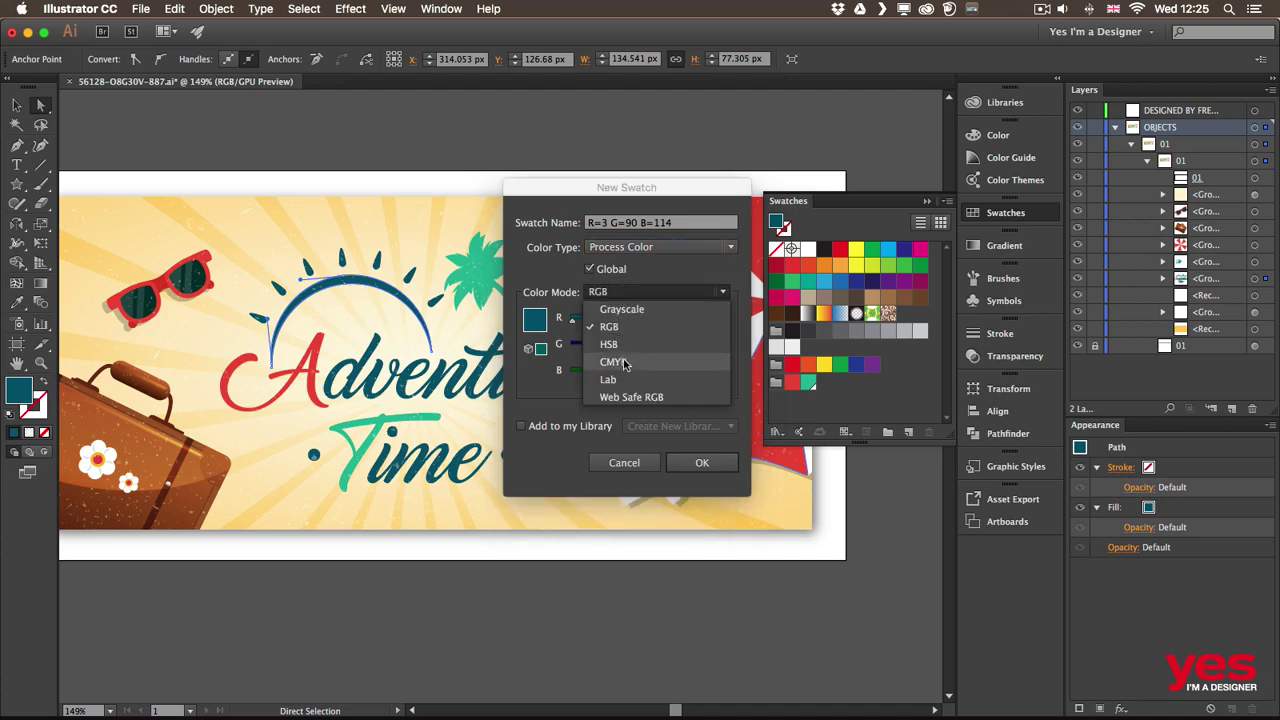
click(636, 362)
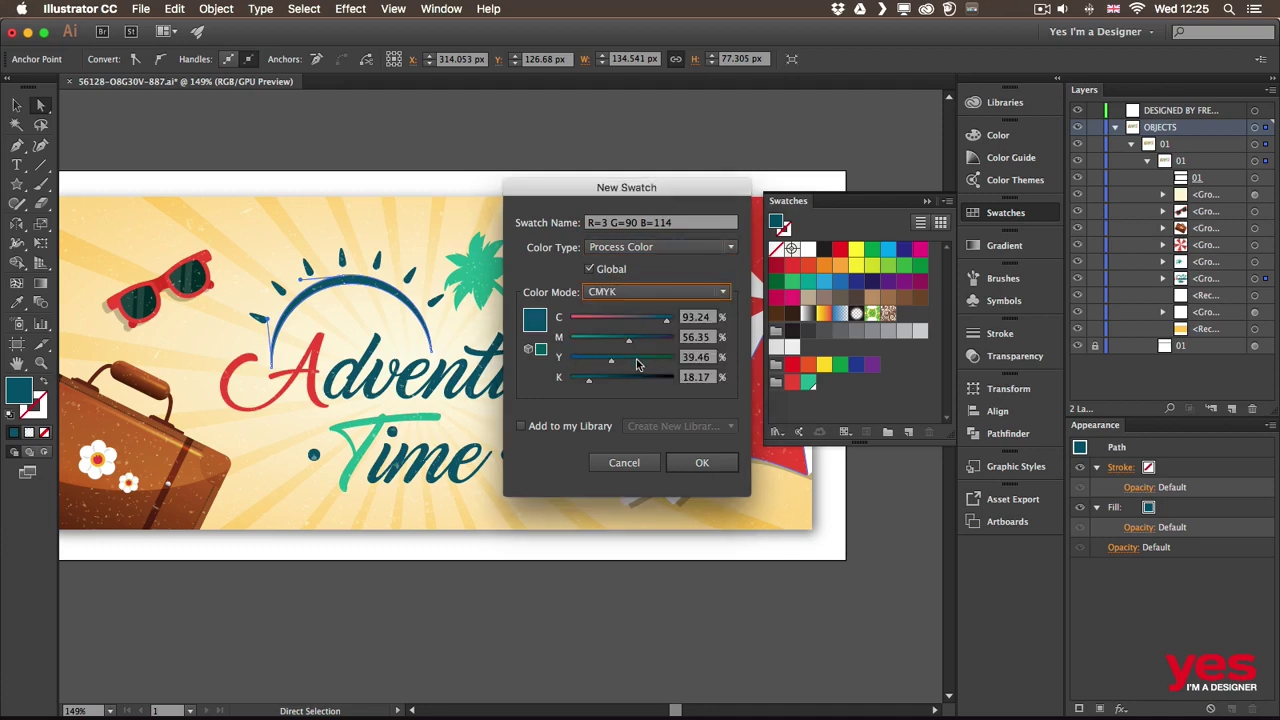
Include the dark teal swatch in the Vector elements library and create it.
click(565, 428)
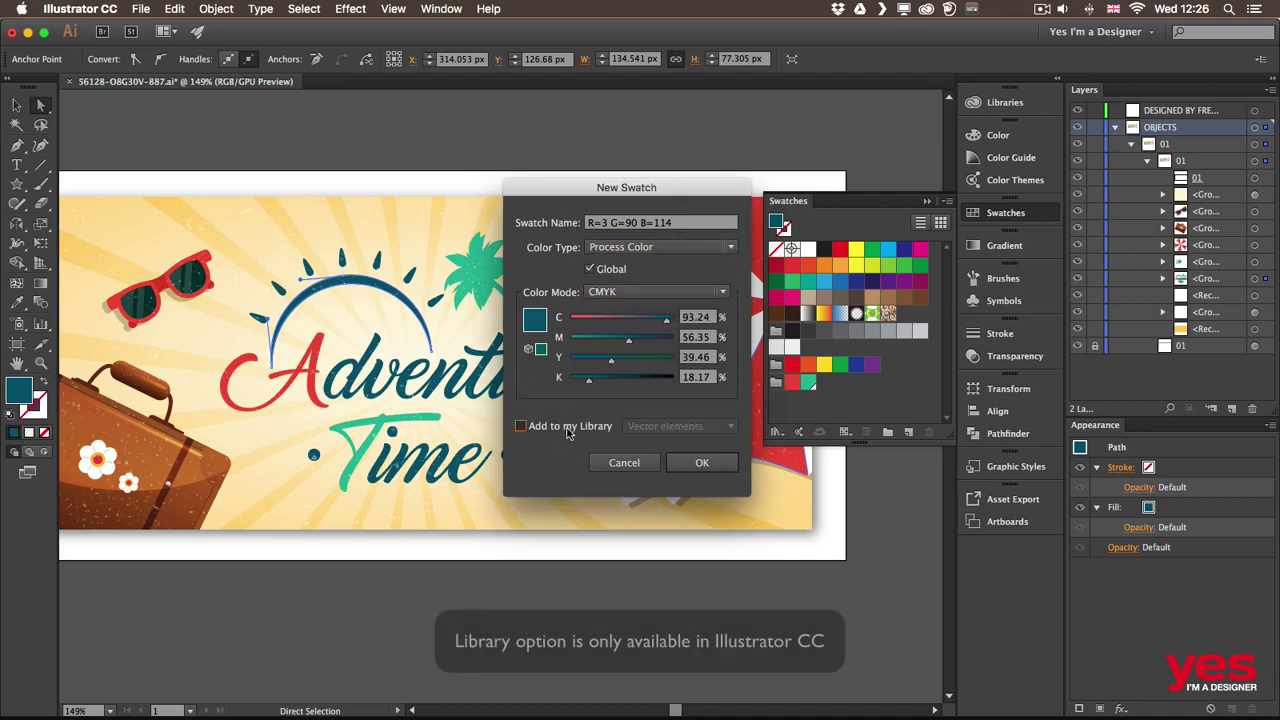
click(688, 426)
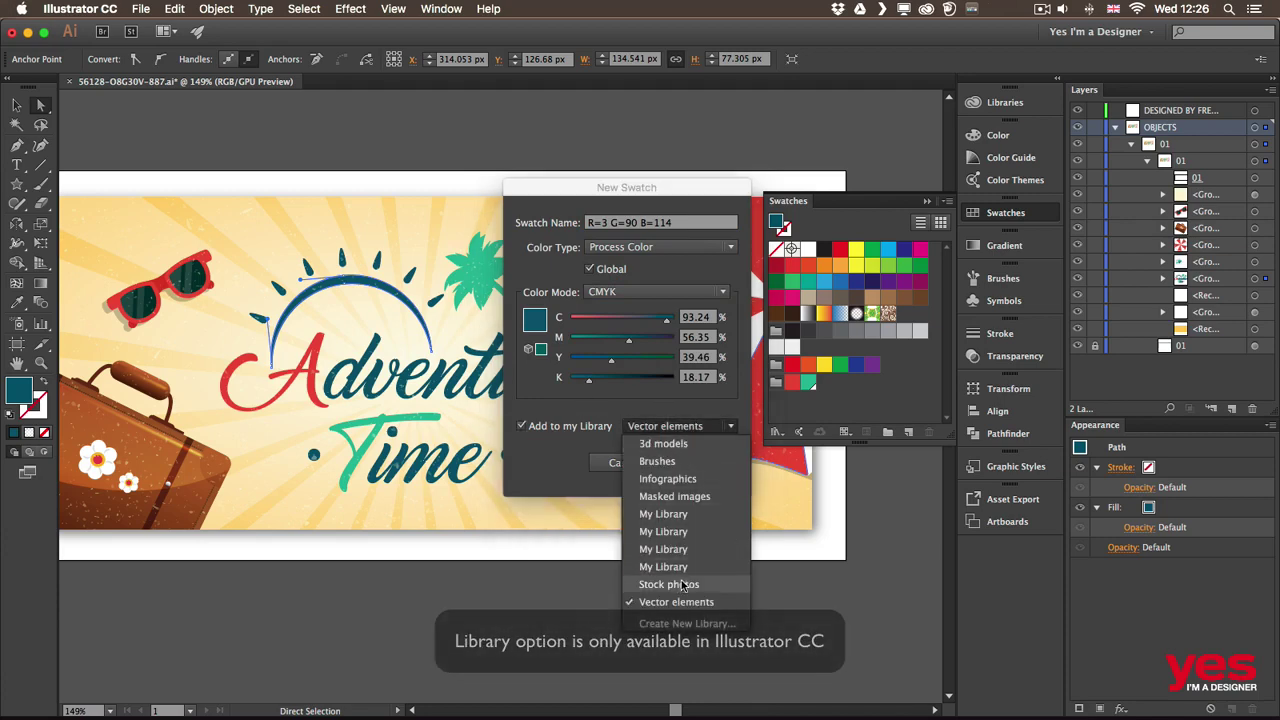
click(680, 623)
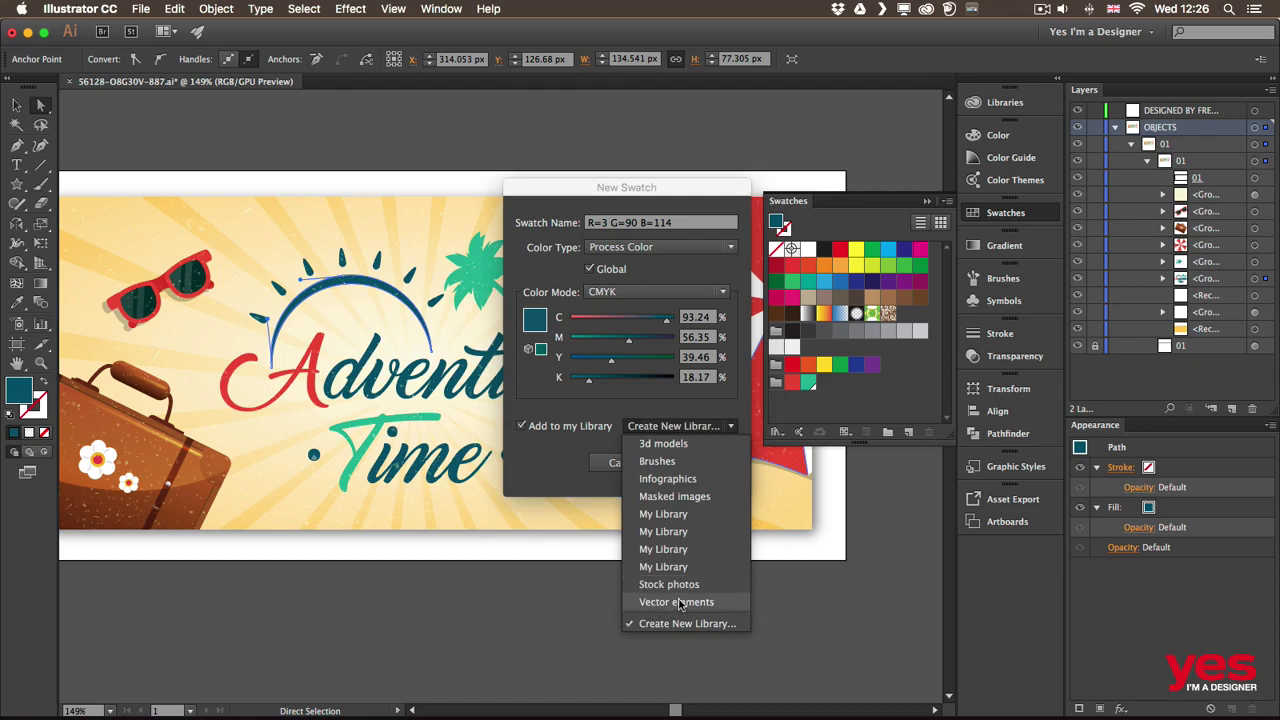
click(679, 602)
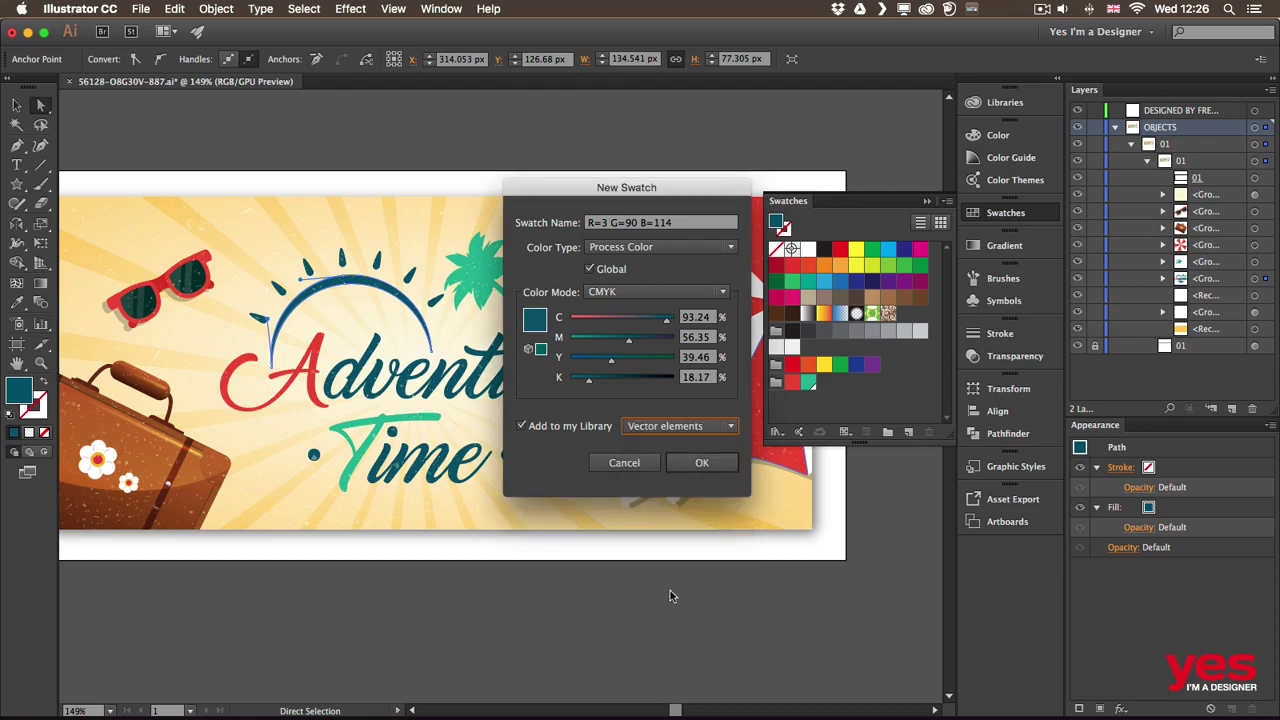
click(703, 463)
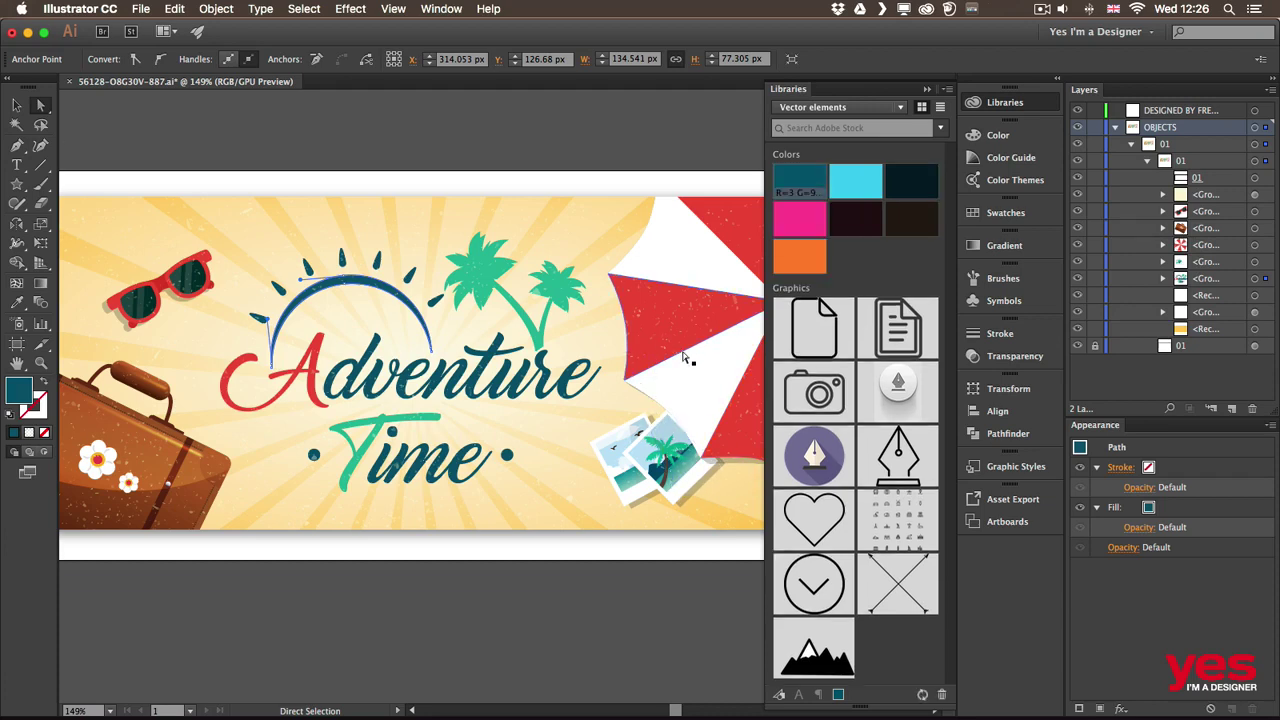
drag(684, 358, 733, 261)
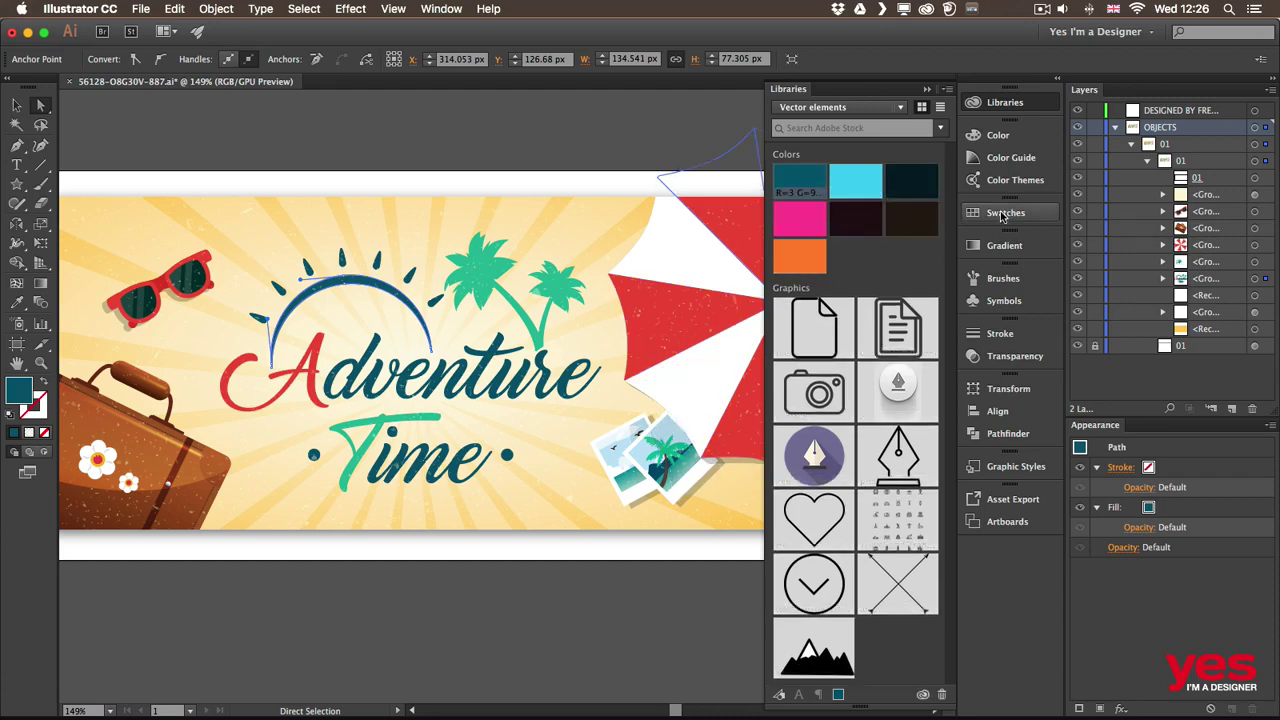
Move the new dark teal swatch into the color group that holds the red and green swatches.
click(1003, 214)
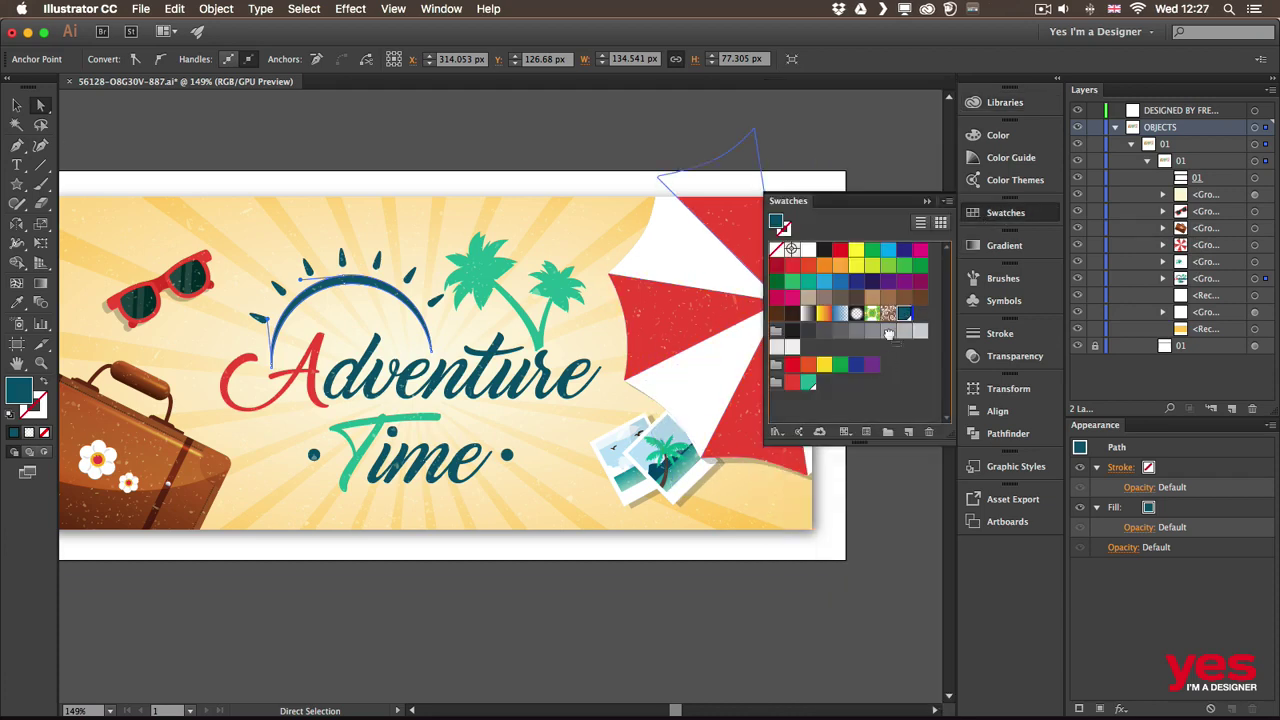
drag(888, 334, 821, 383)
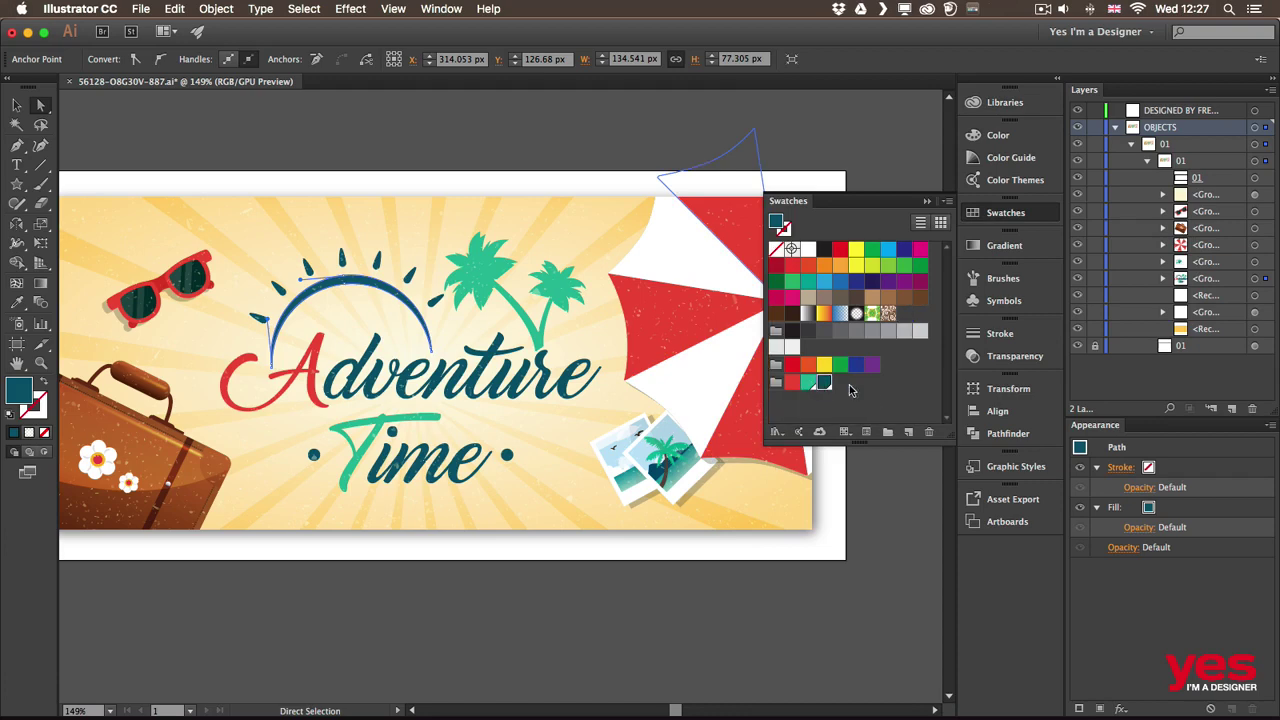
Fill the red umbrella segment beside the lettering with the dark teal color from the Vector elements library.
click(1006, 104)
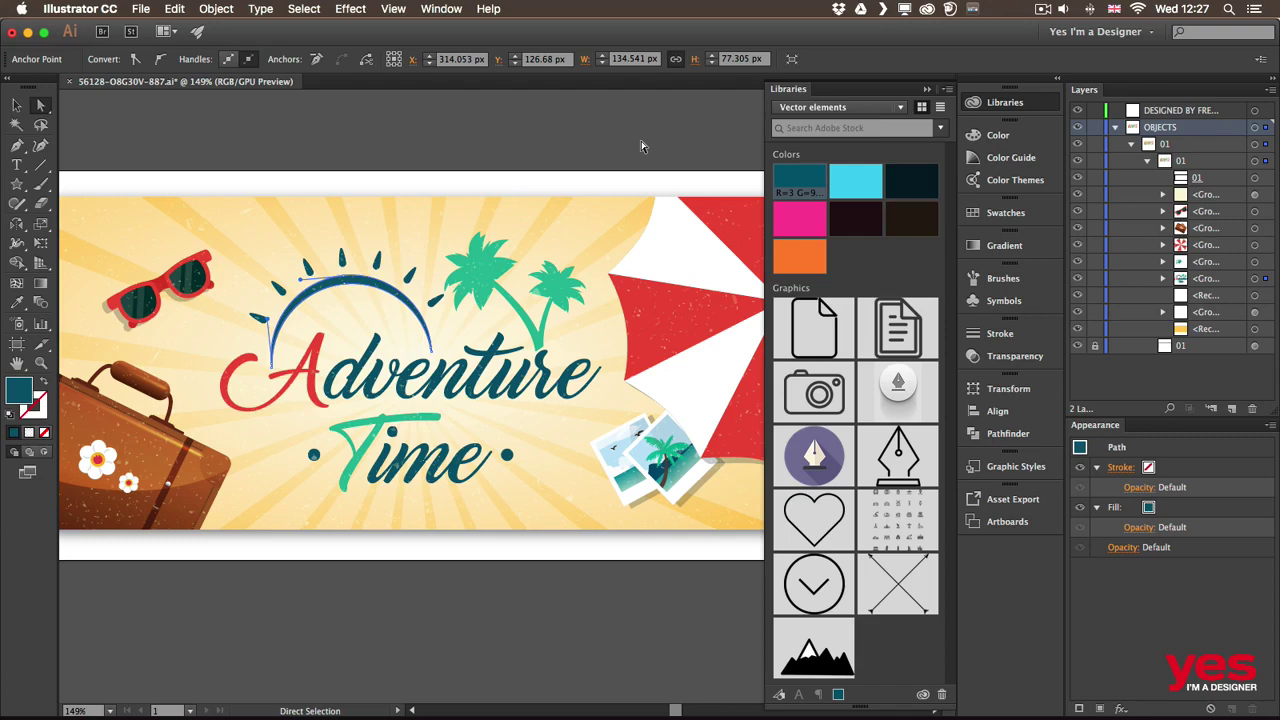
click(645, 352)
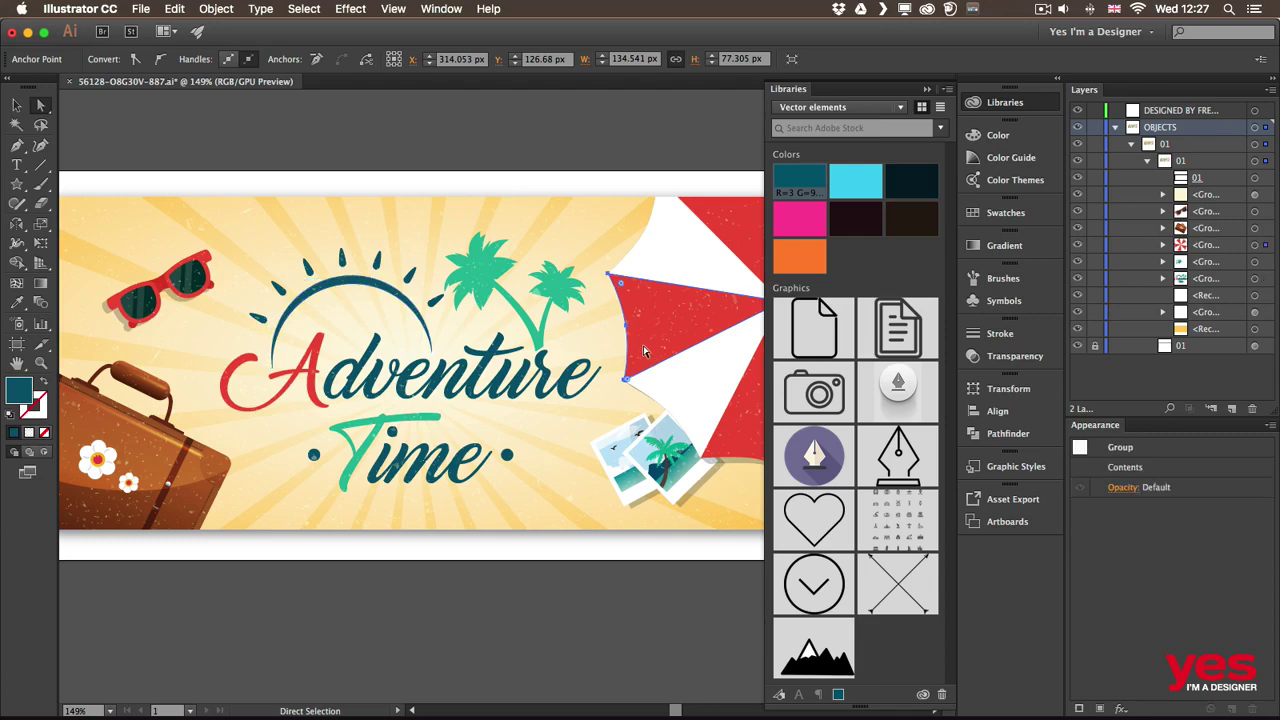
click(802, 182)
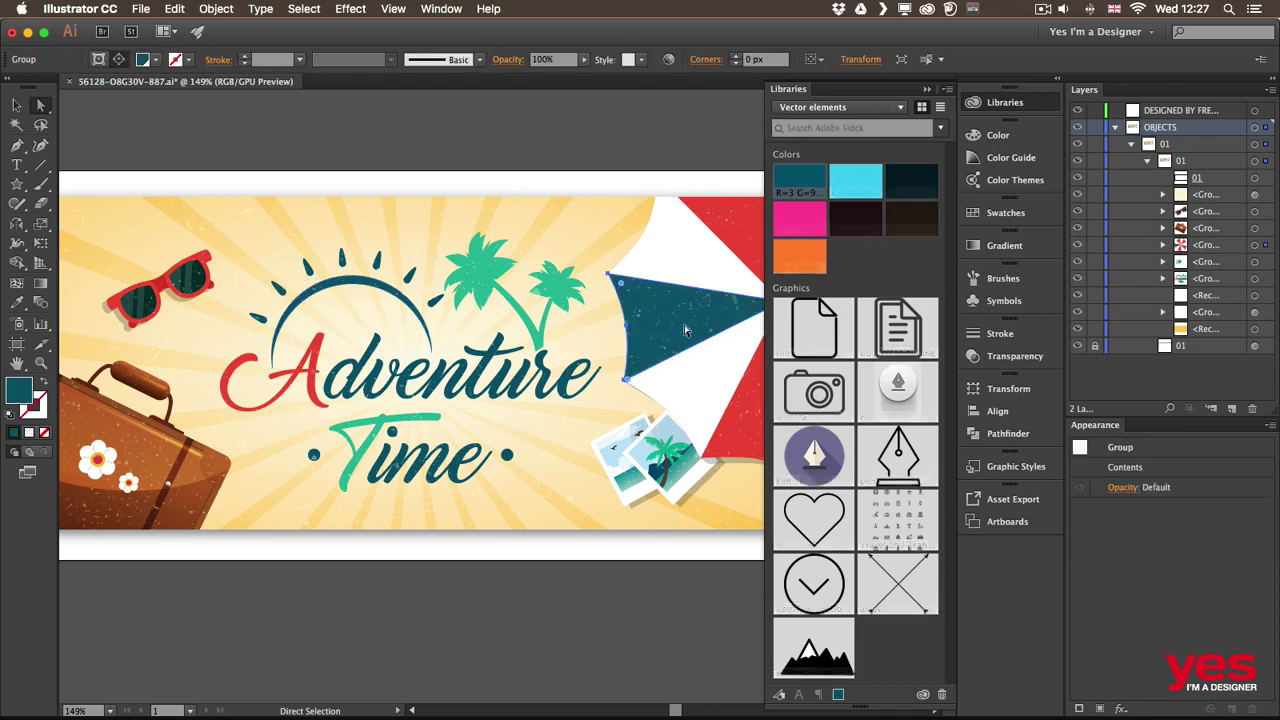
Try the color group's green and red swatches on the umbrella segment, finish with dark teal, and deselect it.
click(1008, 213)
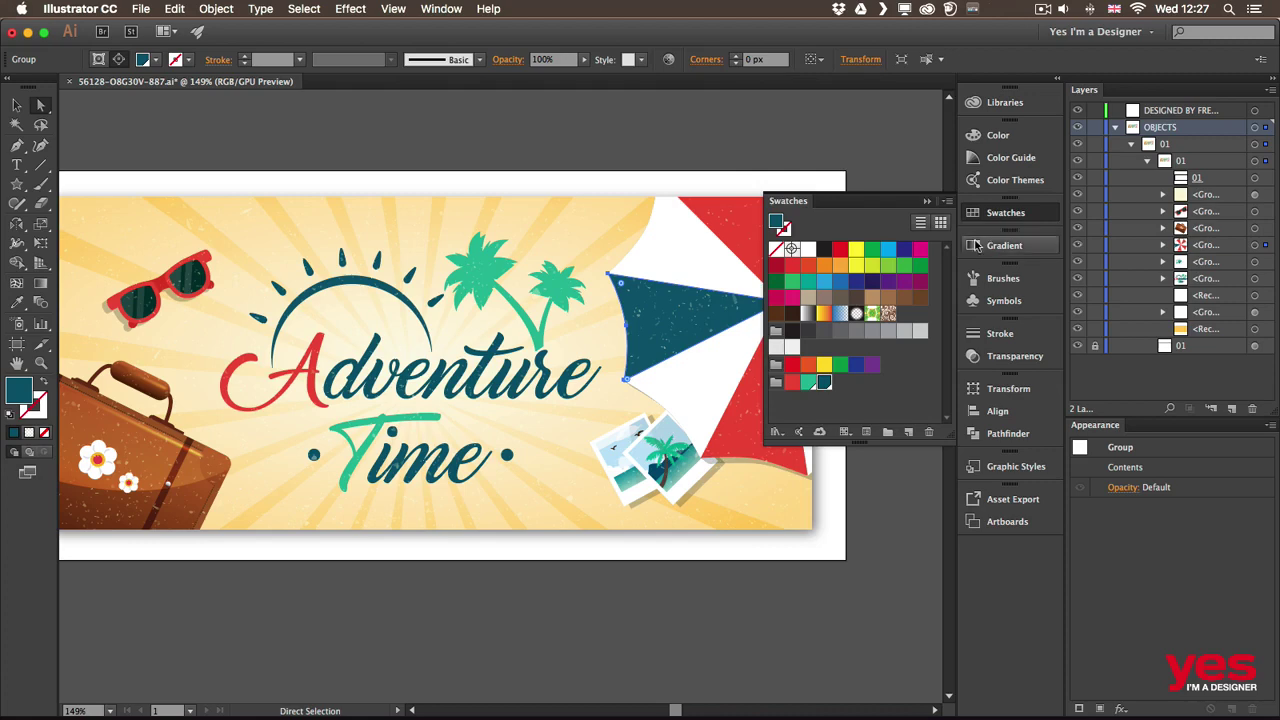
click(808, 382)
click(792, 383)
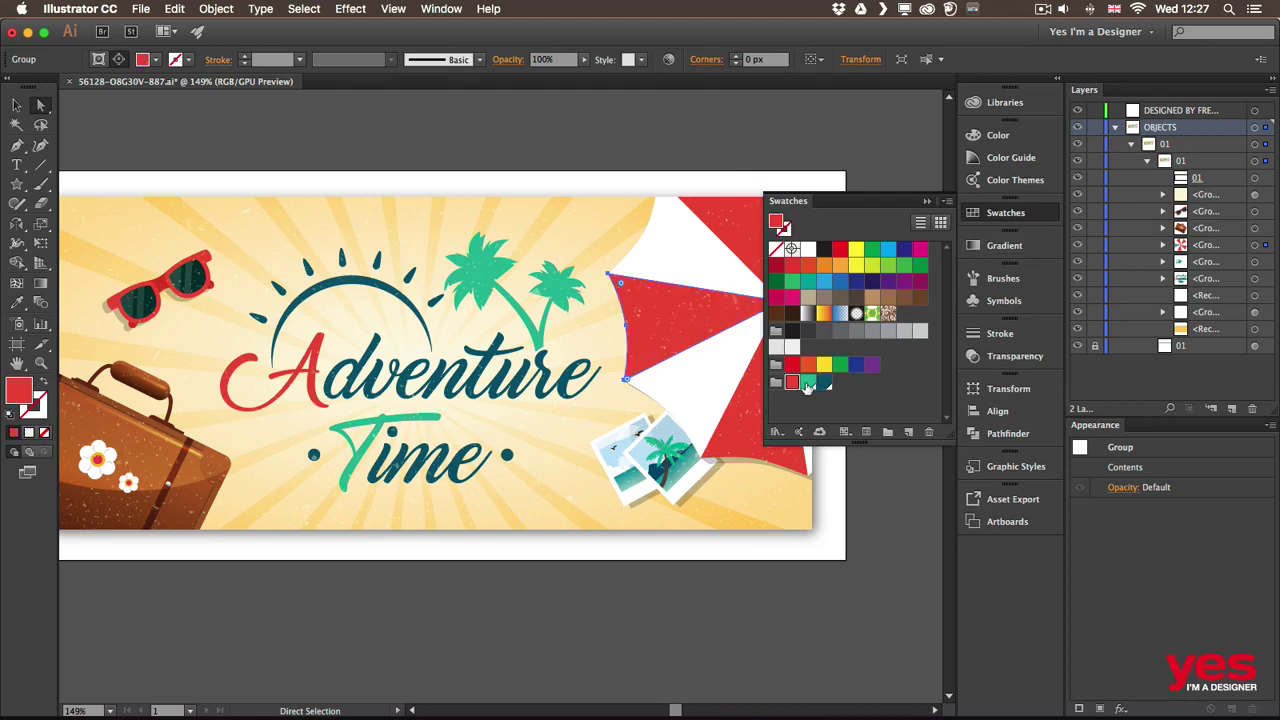
click(808, 382)
click(824, 382)
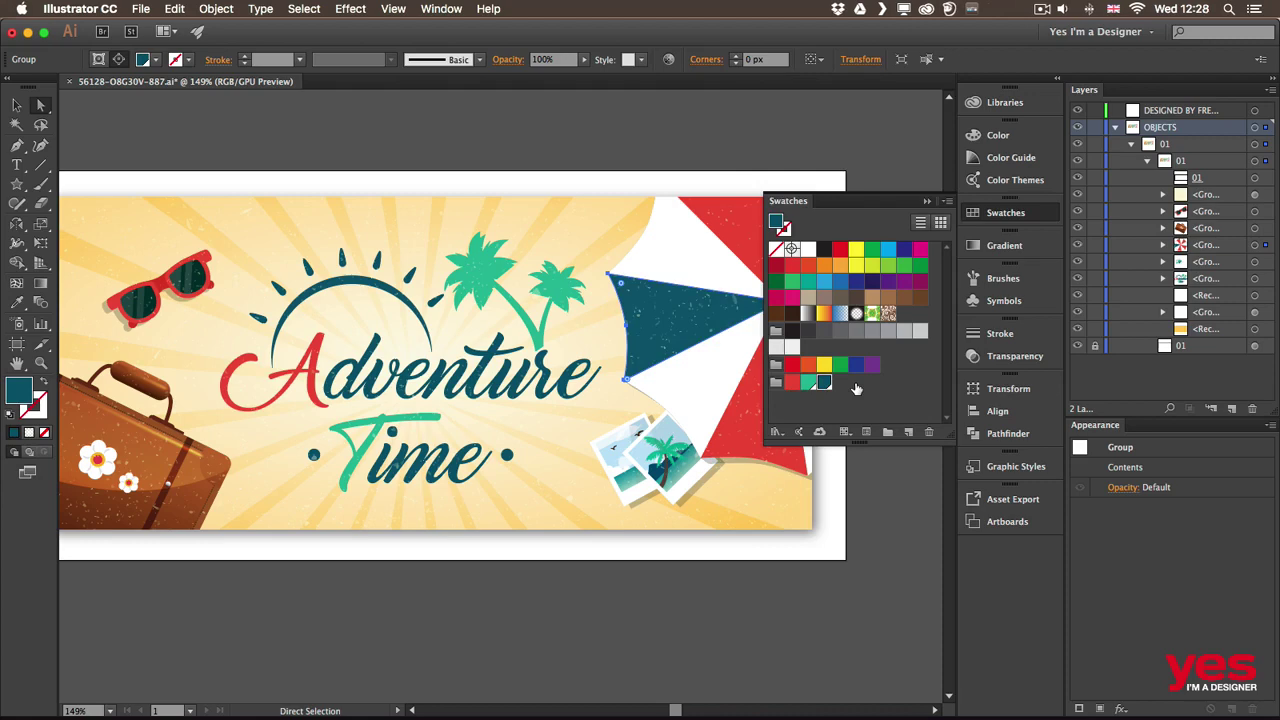
key(v)
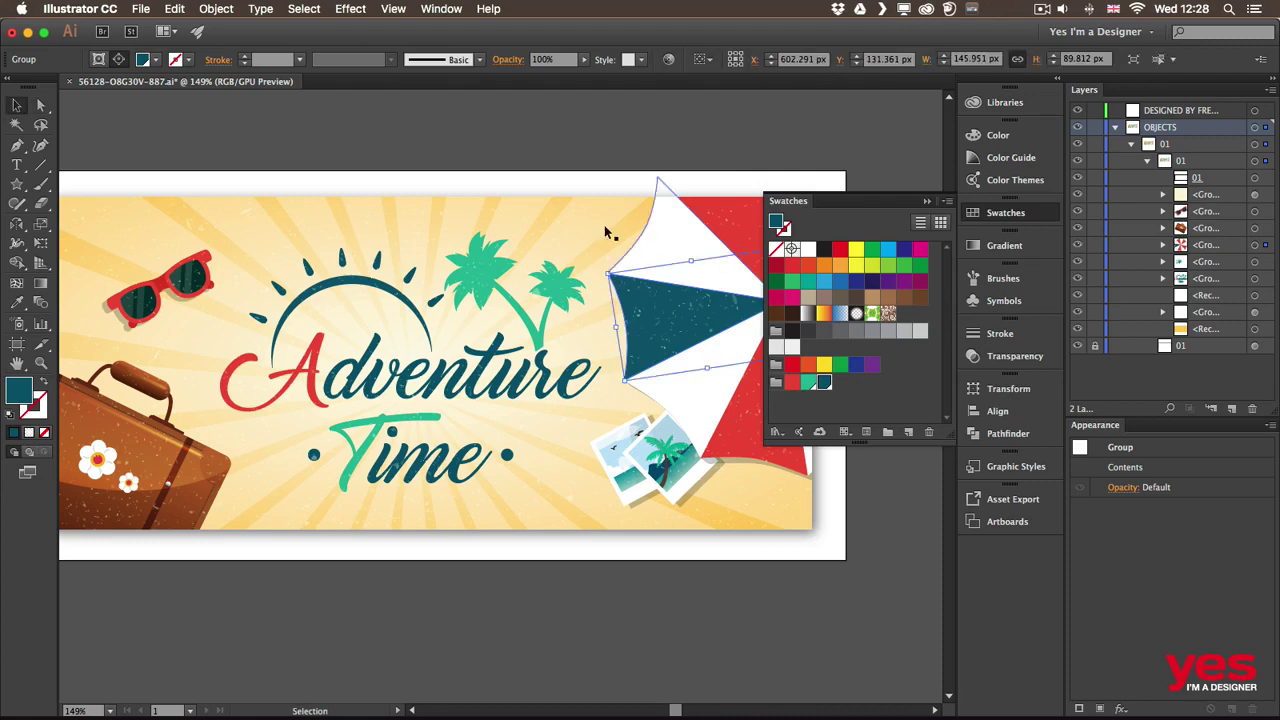
click(526, 132)
Create Color Group 2 from all the selected artwork, converting process colors to global and including swatches for tints, then deselect everything.
key(space)
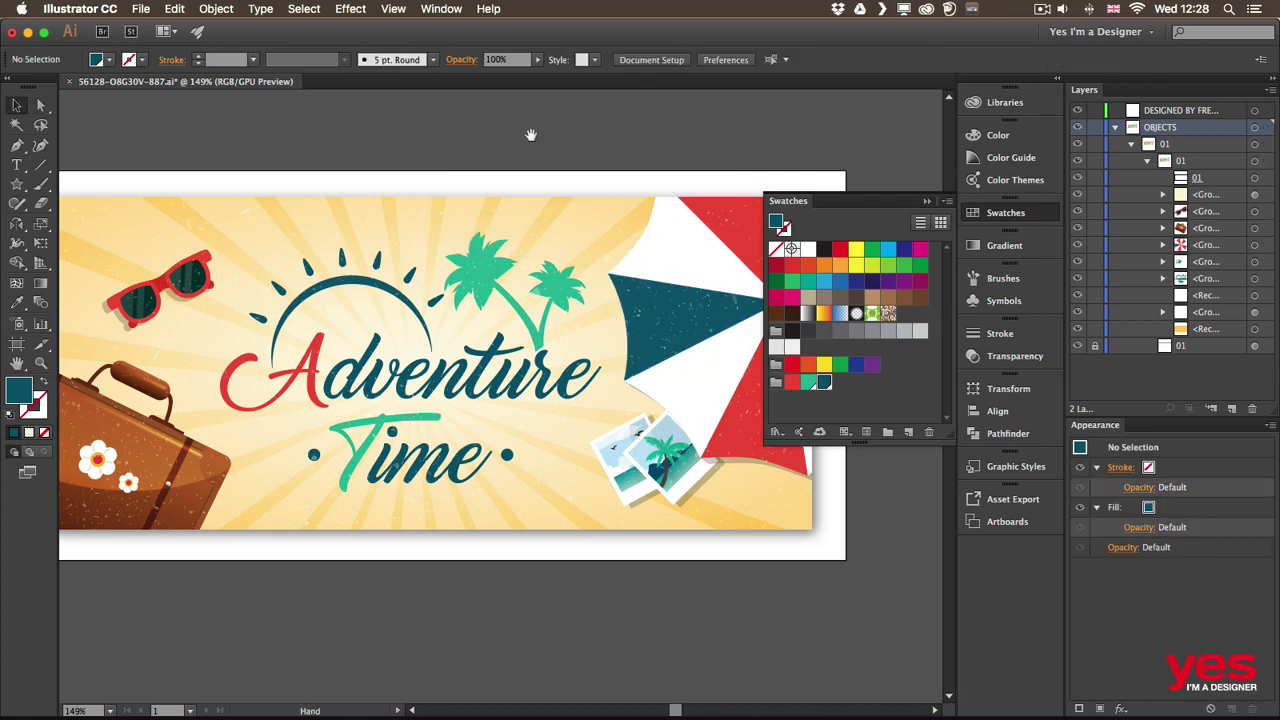
drag(529, 131, 591, 130)
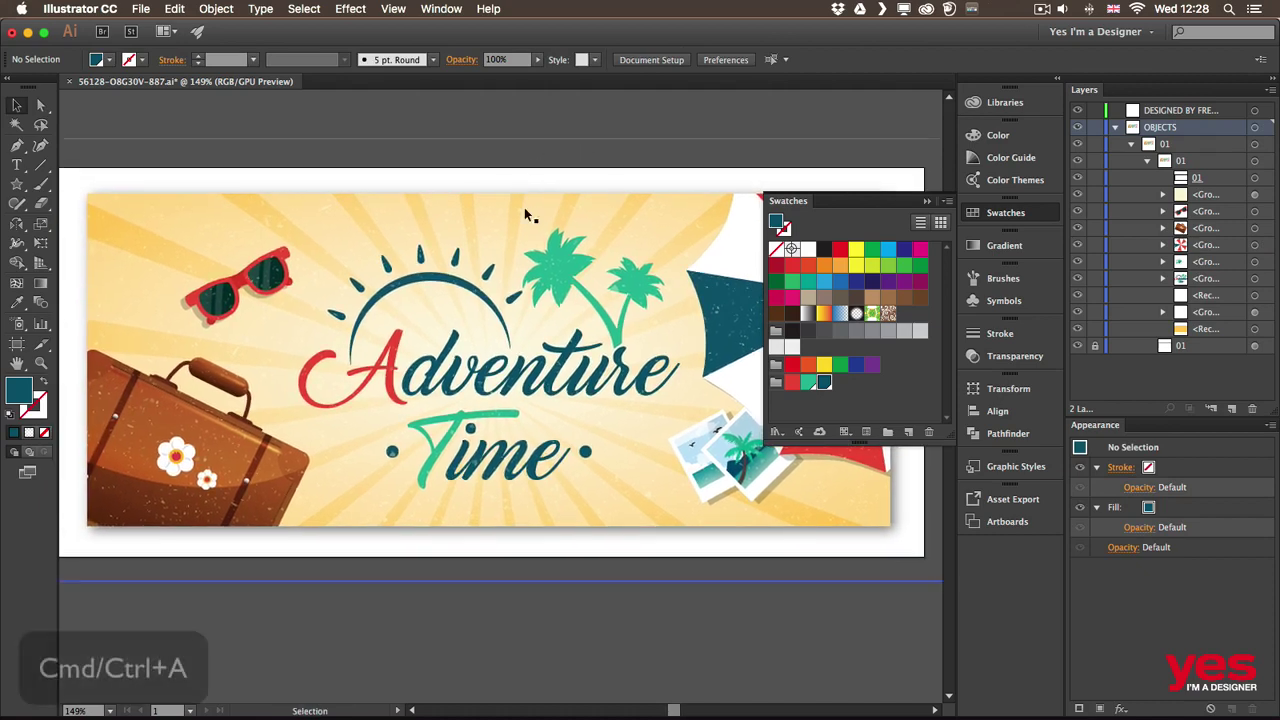
key(super+a)
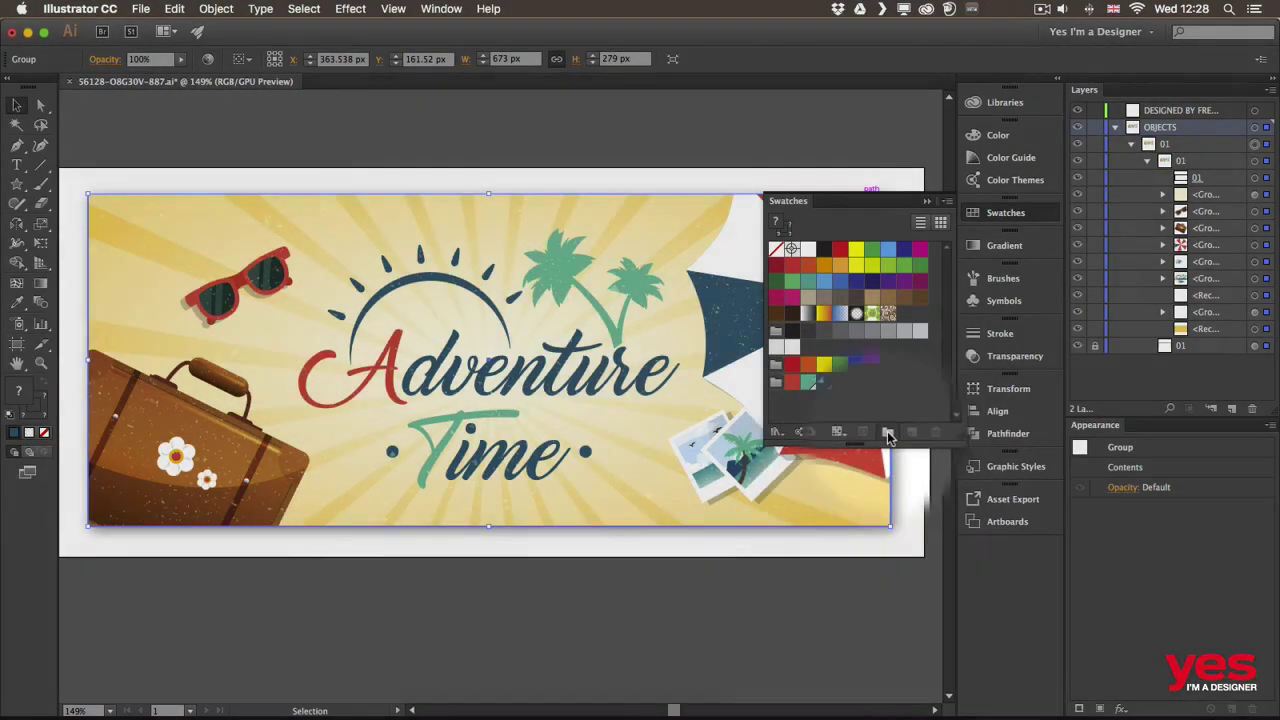
click(886, 432)
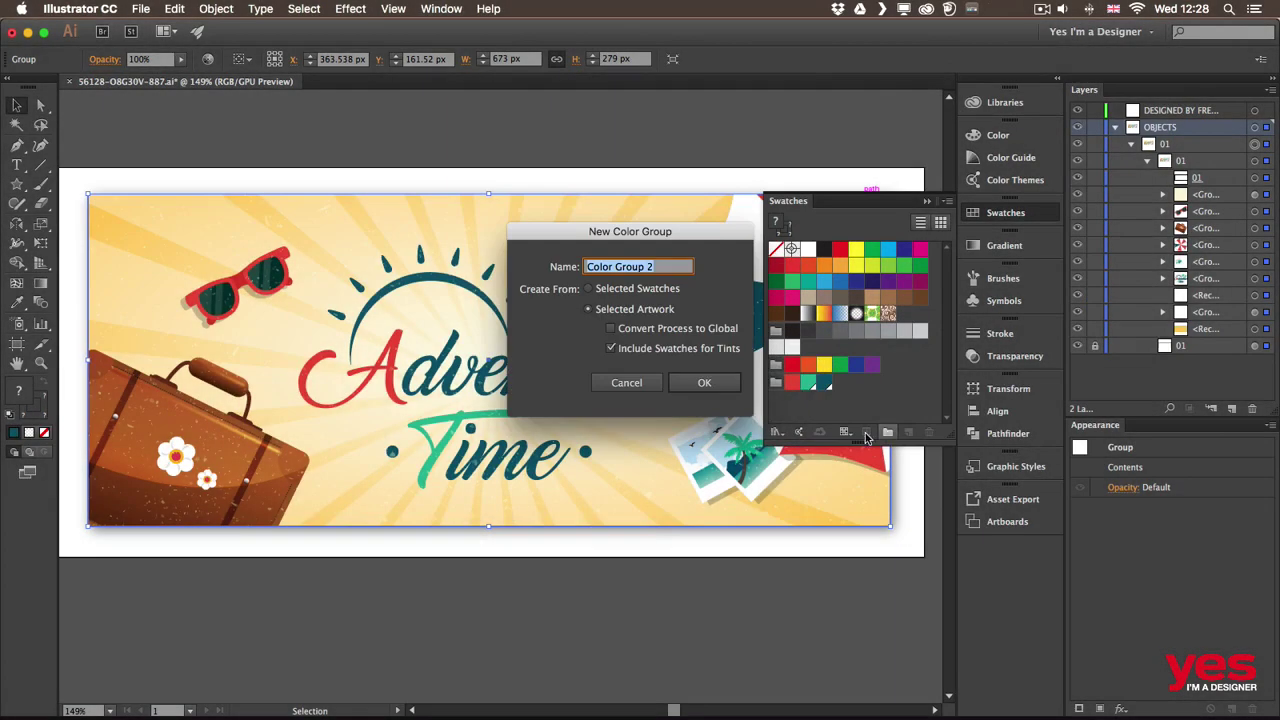
click(666, 330)
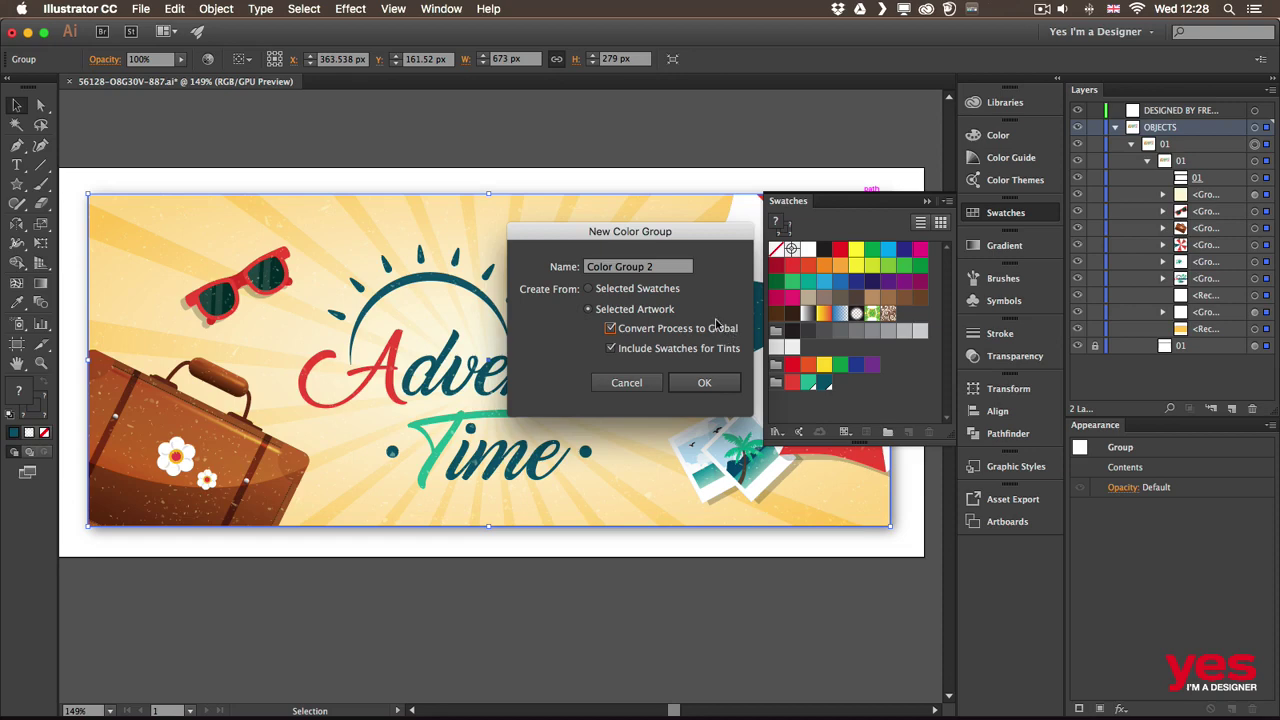
click(711, 387)
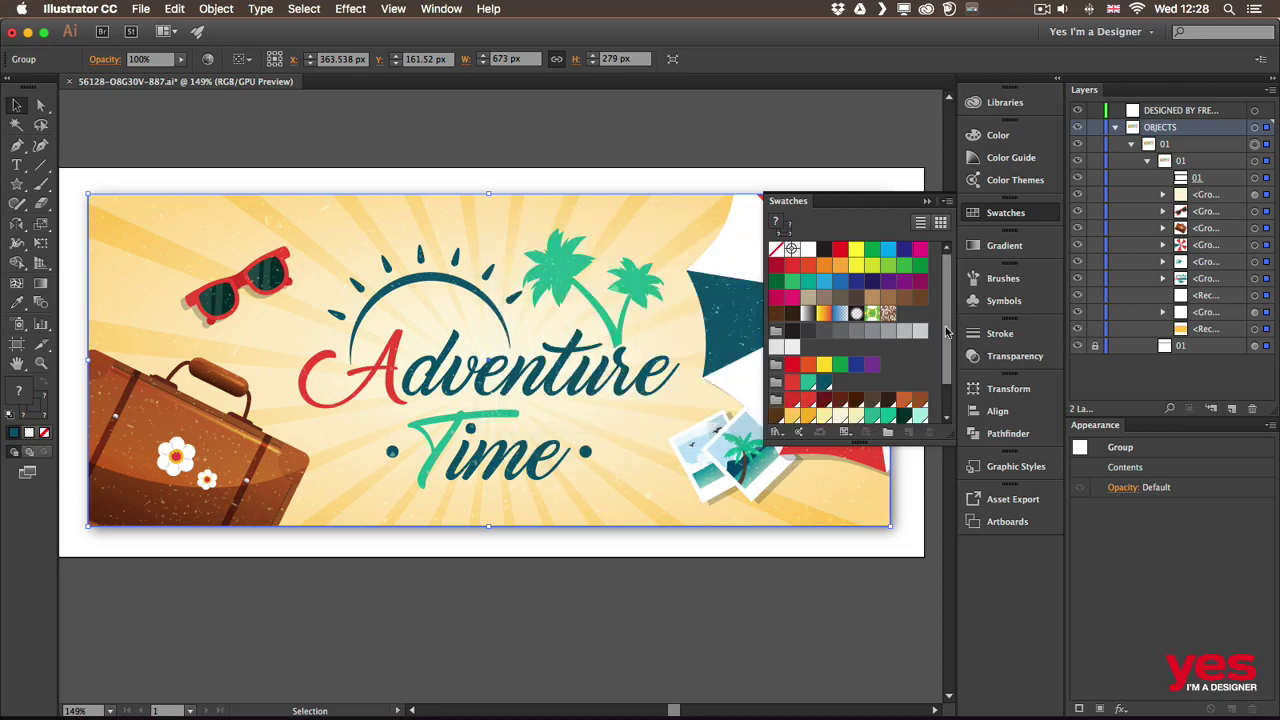
drag(946, 331, 946, 400)
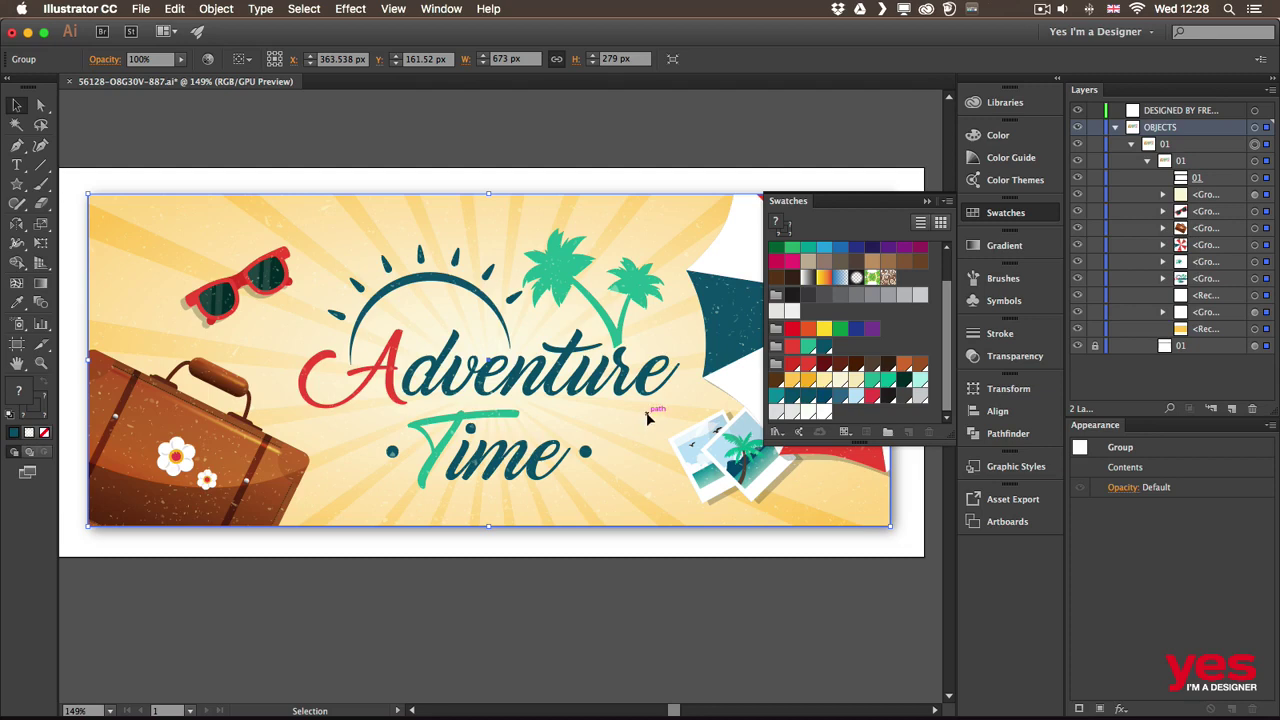
key(super+shift+a)
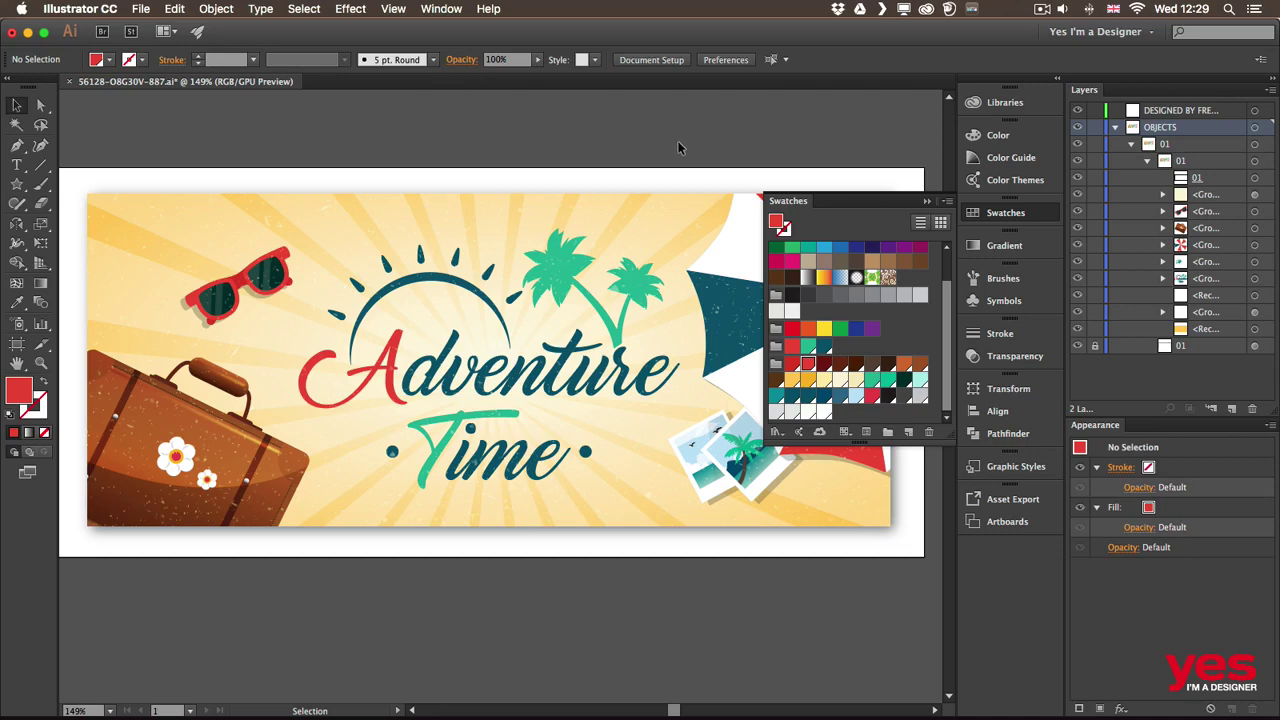
Preview the second red swatch of the new color group recolored to R 78, G 71, B 176 and discard the change.
double_click(808, 365)
click(828, 481)
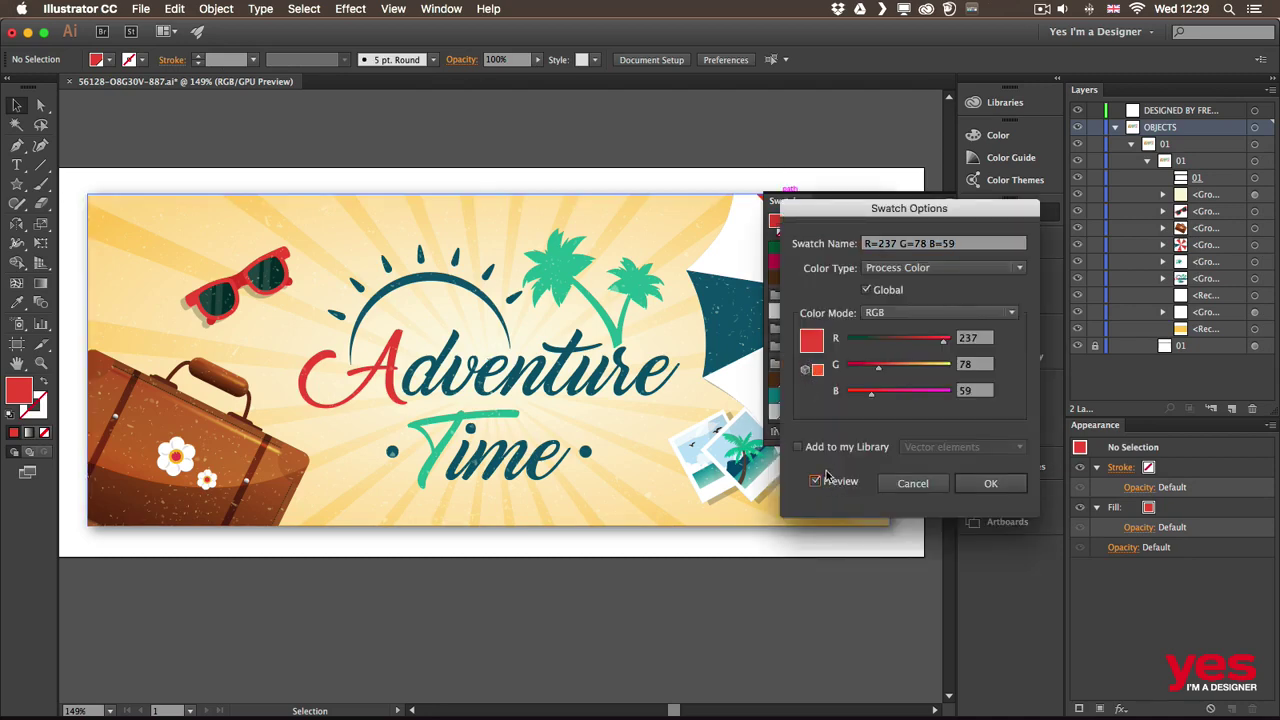
drag(879, 367, 918, 390)
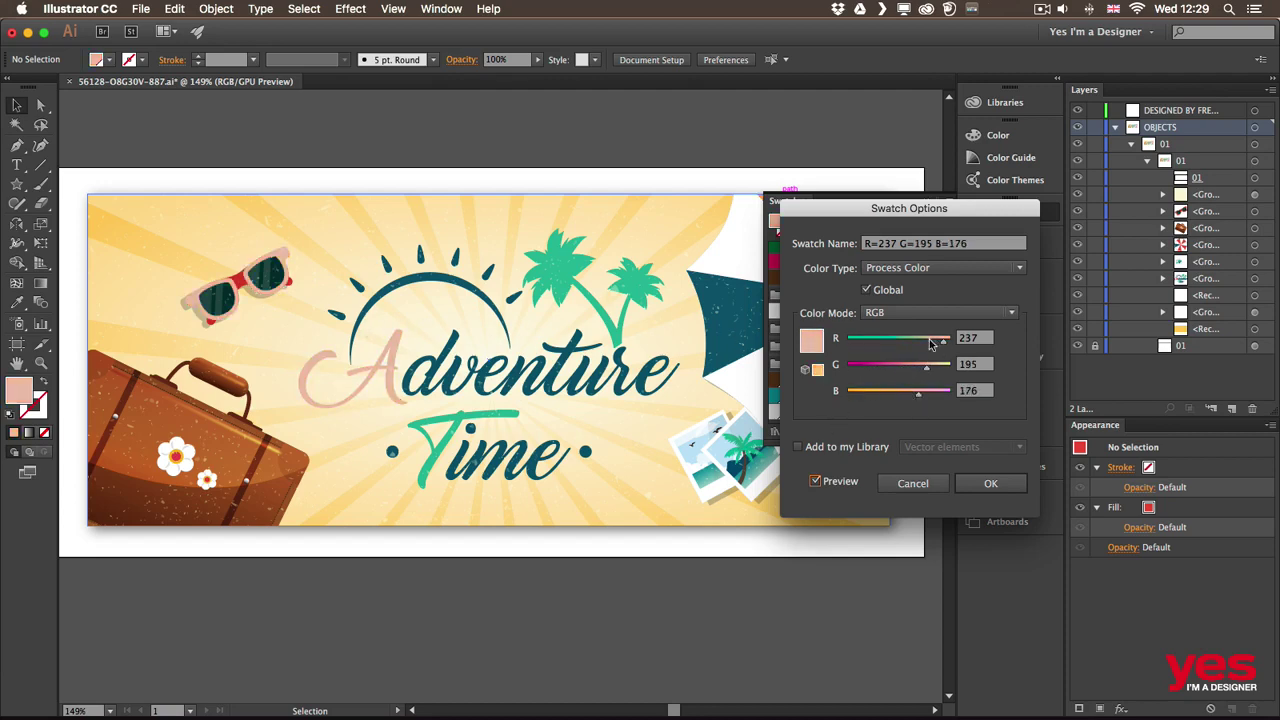
drag(930, 343, 879, 342)
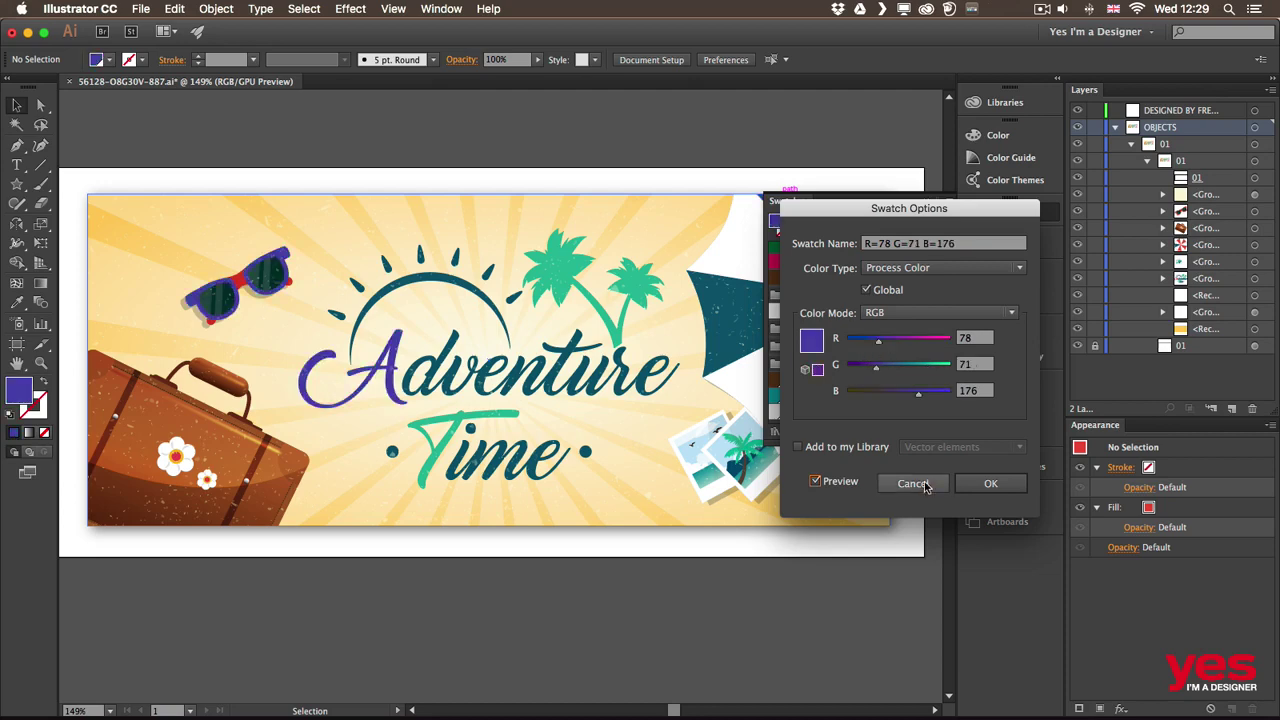
click(912, 483)
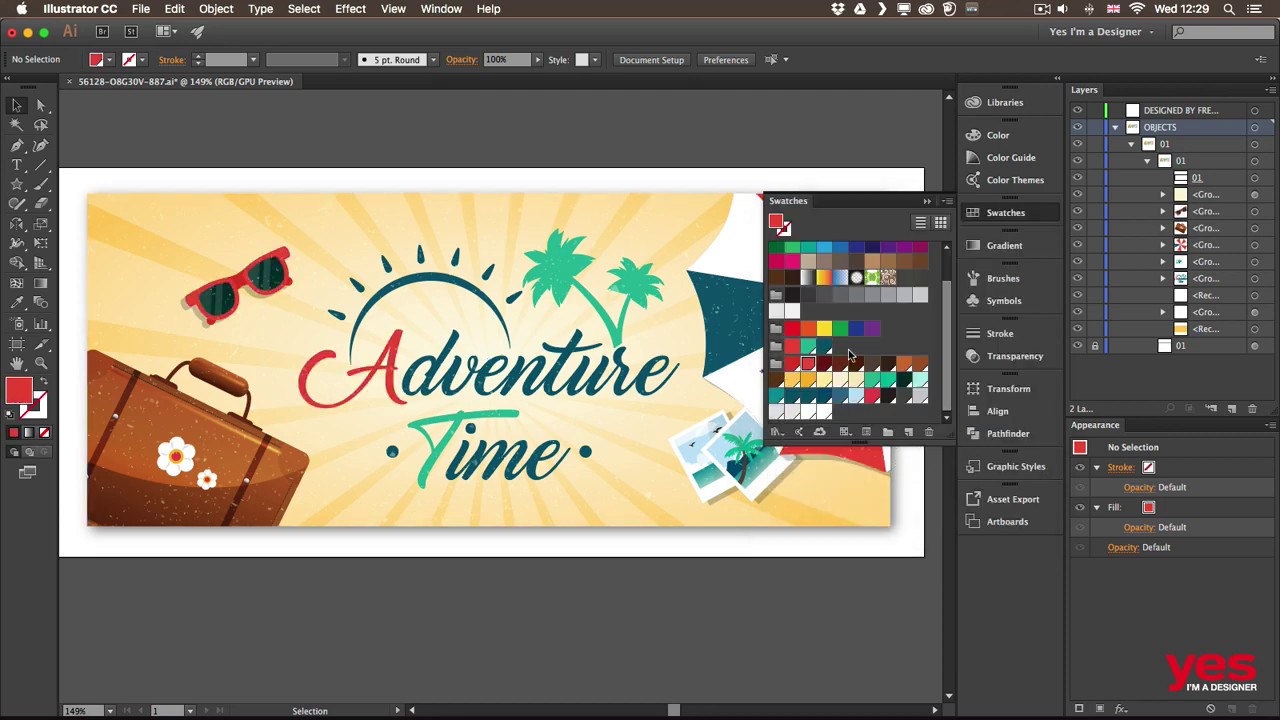
Delete the default swatches from the first bright red through the purple, including the default gray and bright color groups.
click(898, 344)
drag(946, 349, 946, 298)
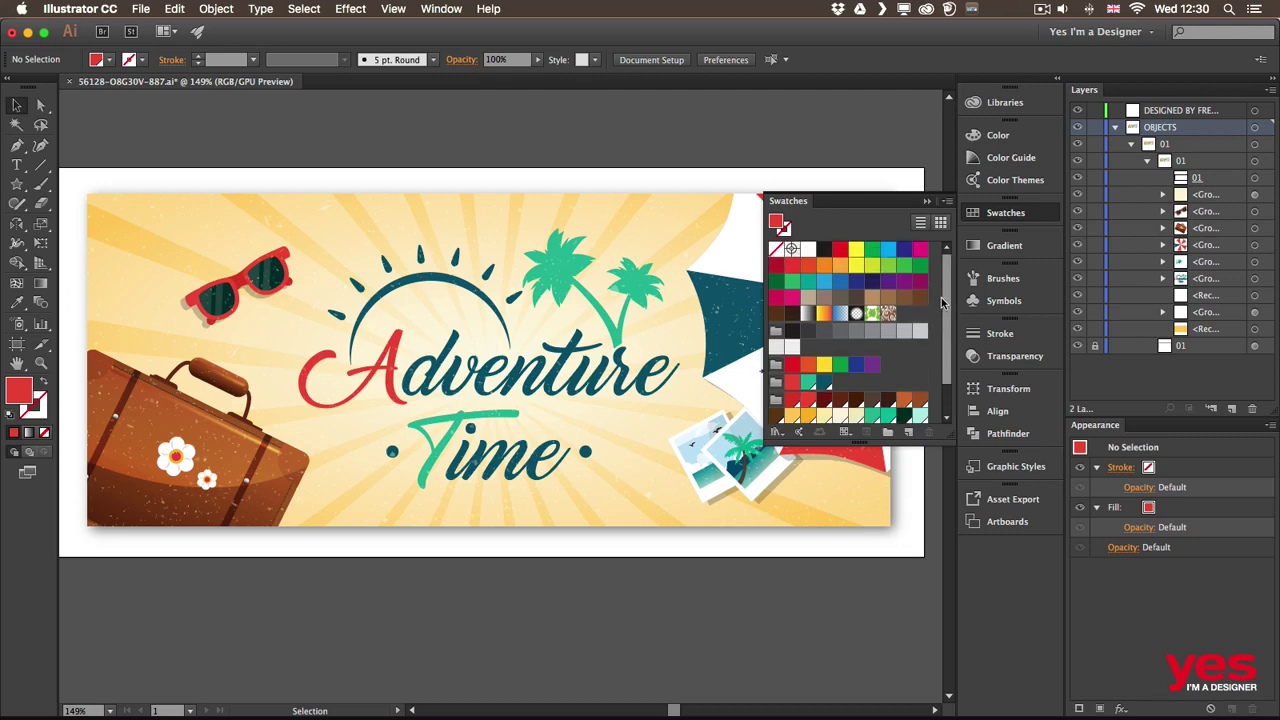
click(872, 365)
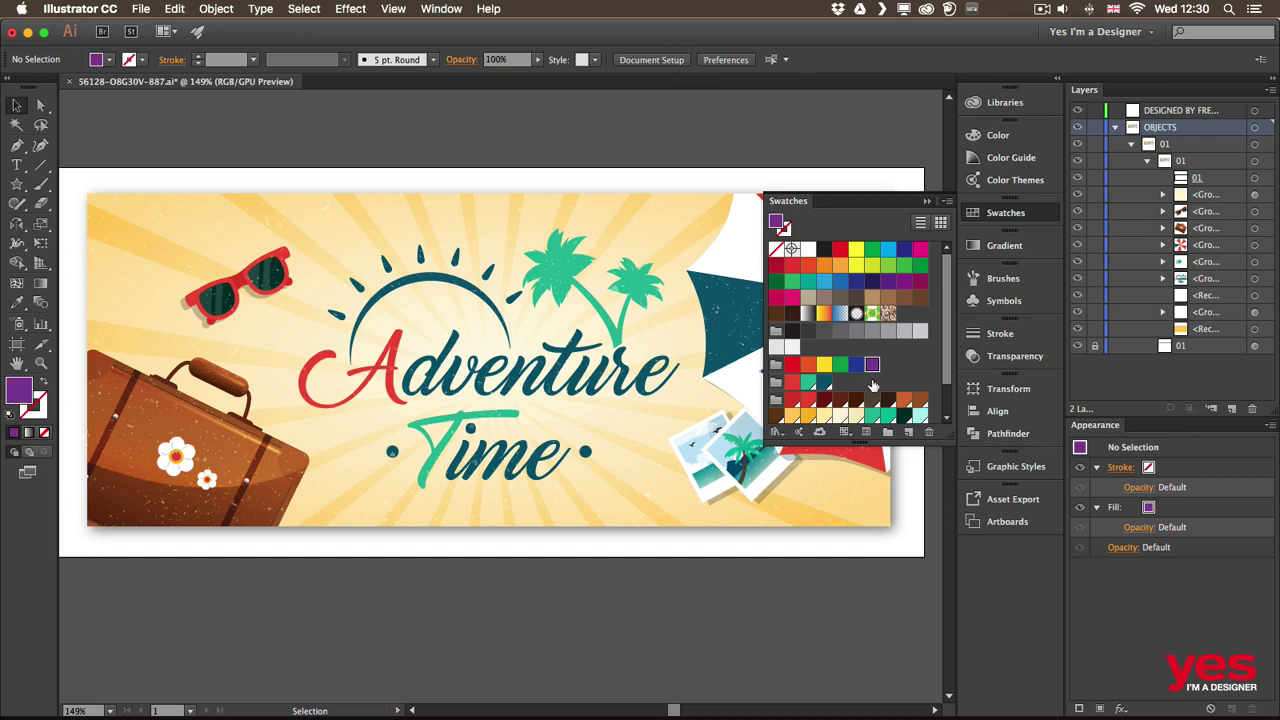
key(shift)
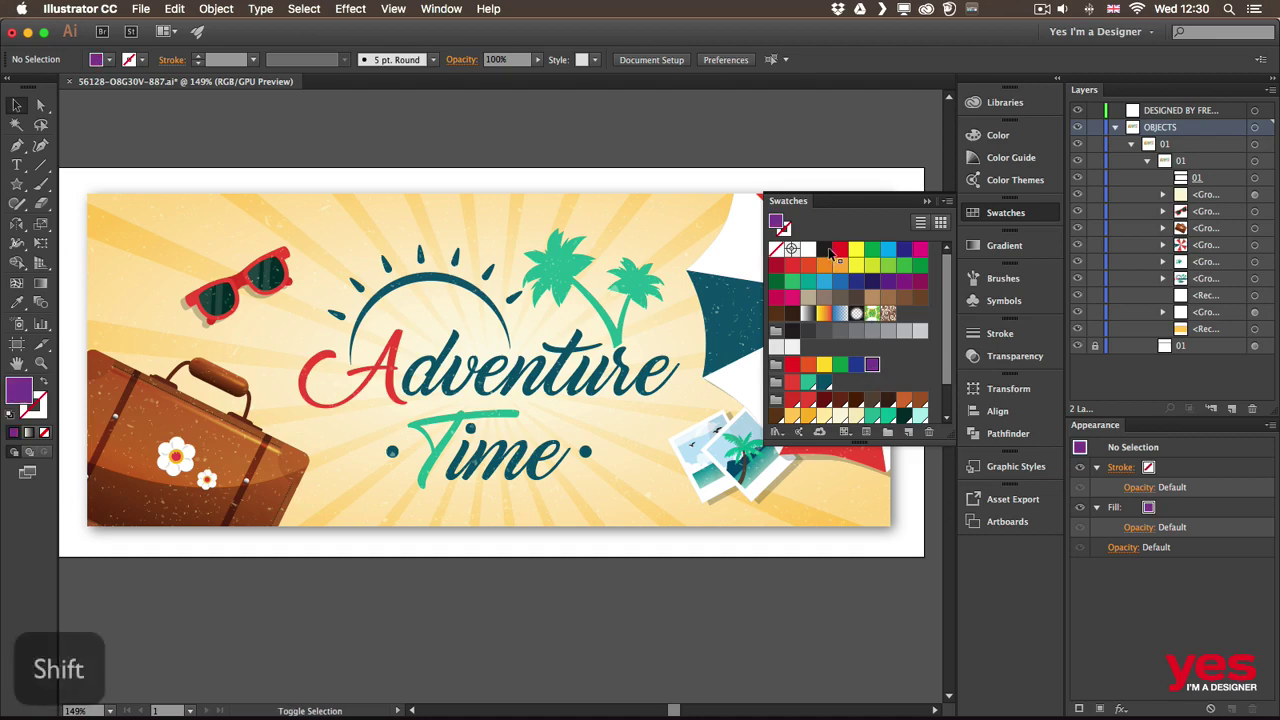
shift+click(843, 254)
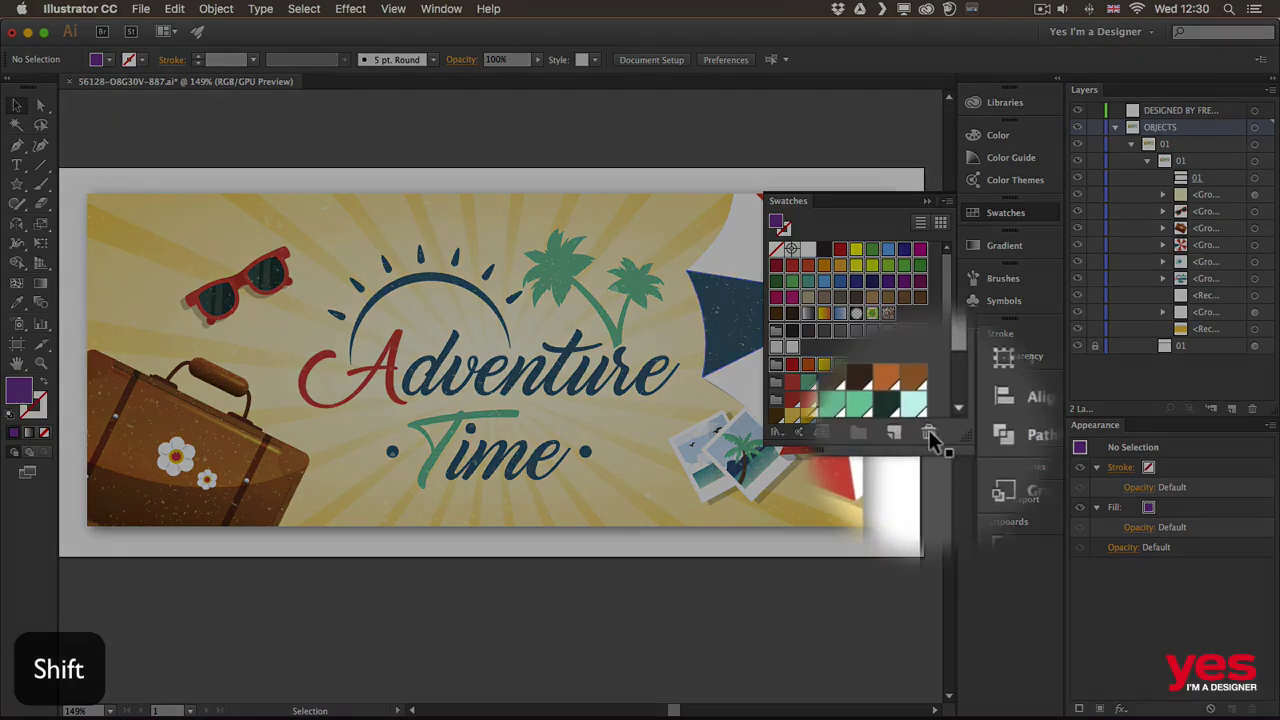
click(928, 431)
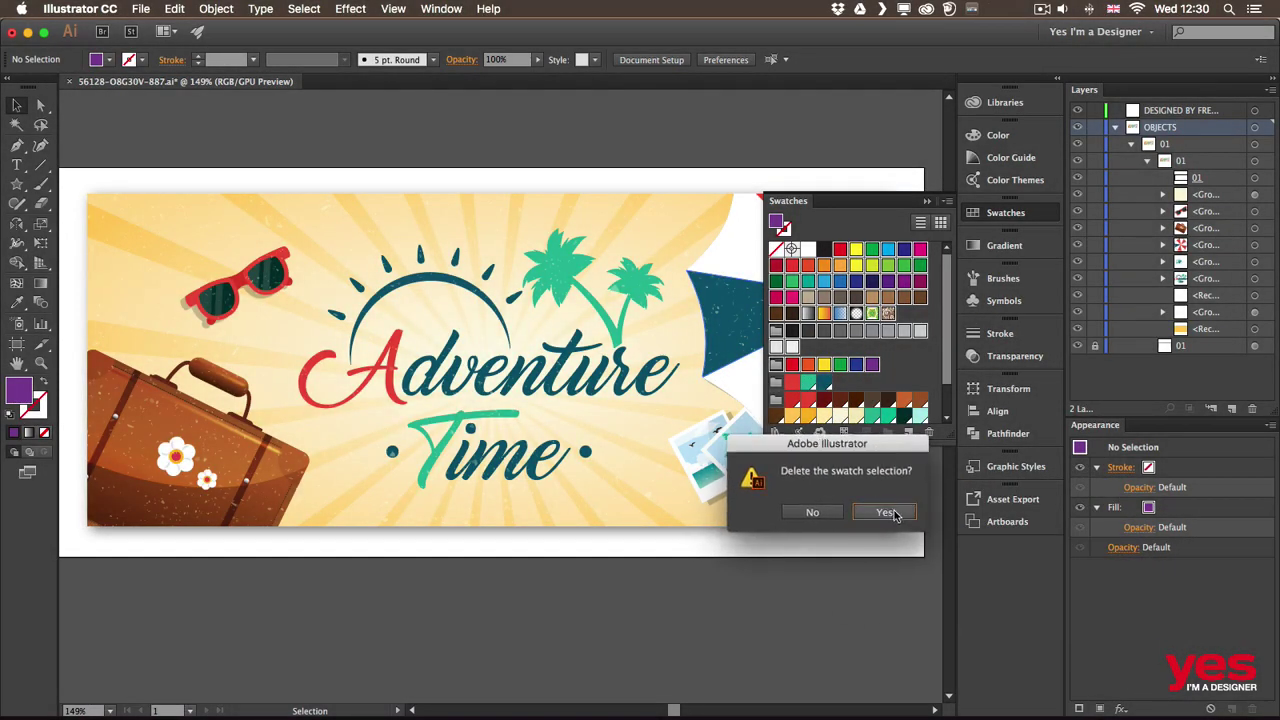
click(886, 515)
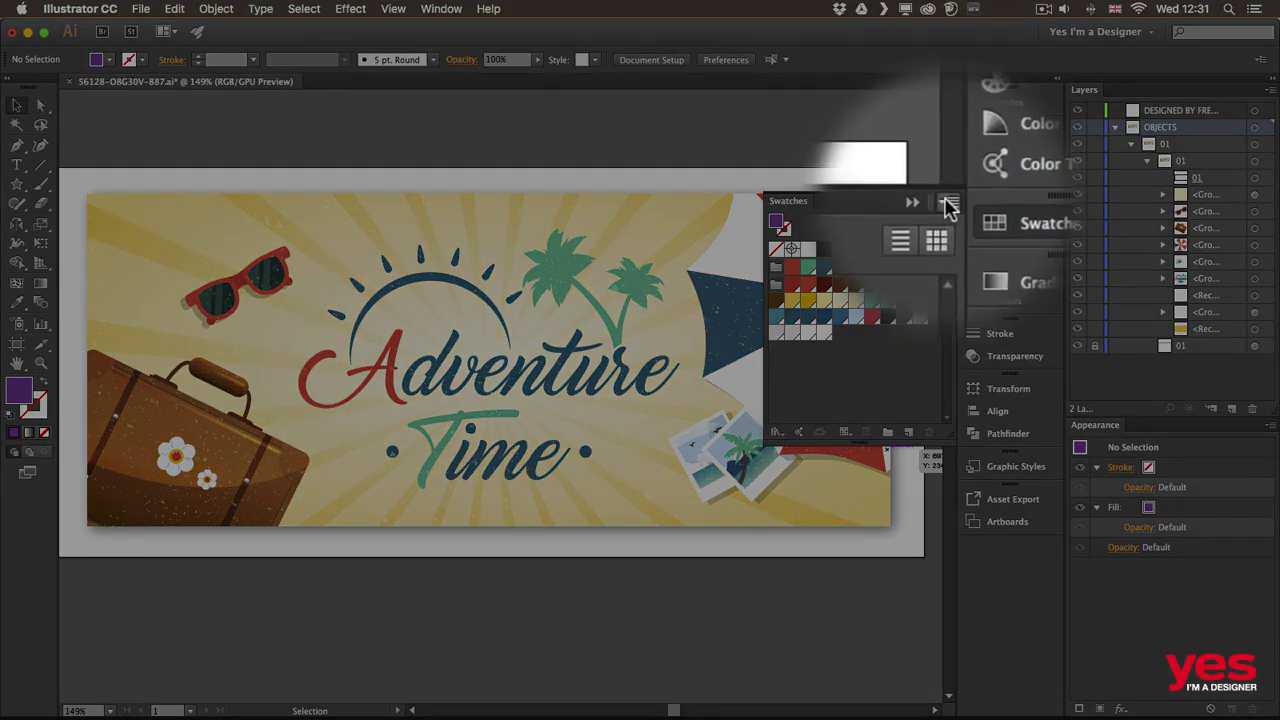
Save the swatch library as an ASE file named "color swatches" in the Illustrator folder, accepting the exchange warning.
click(948, 205)
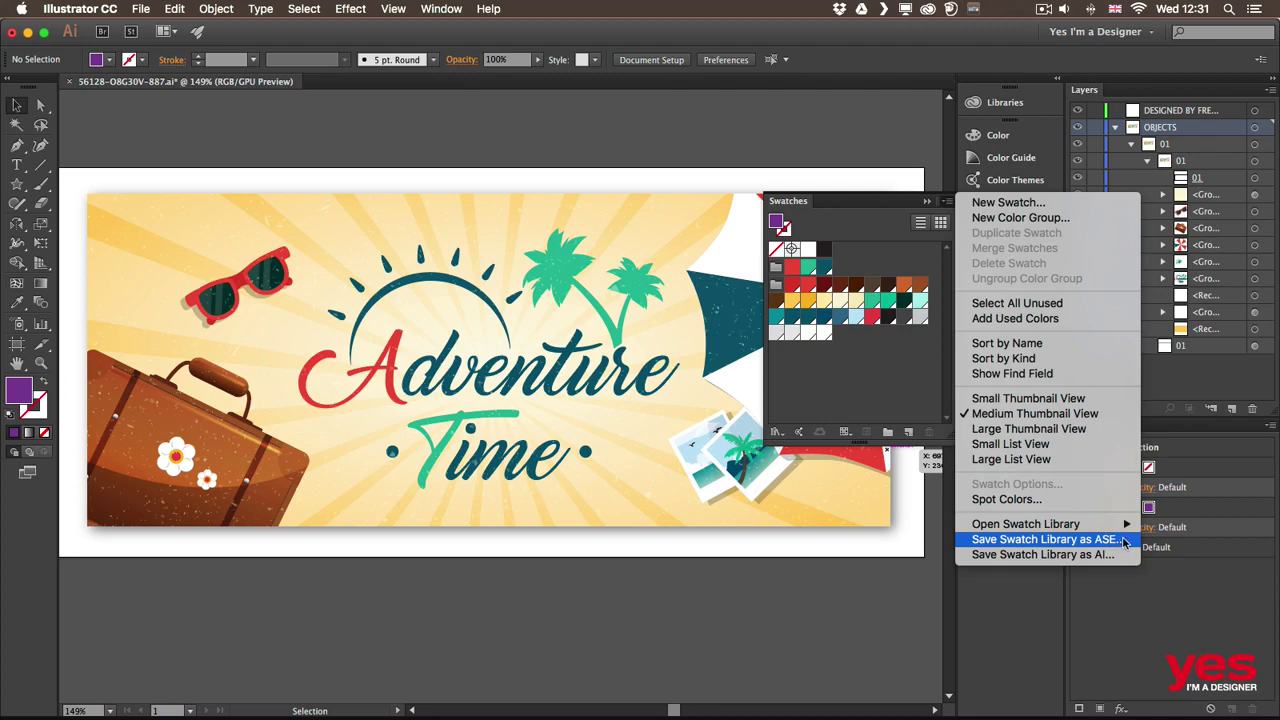
click(1125, 540)
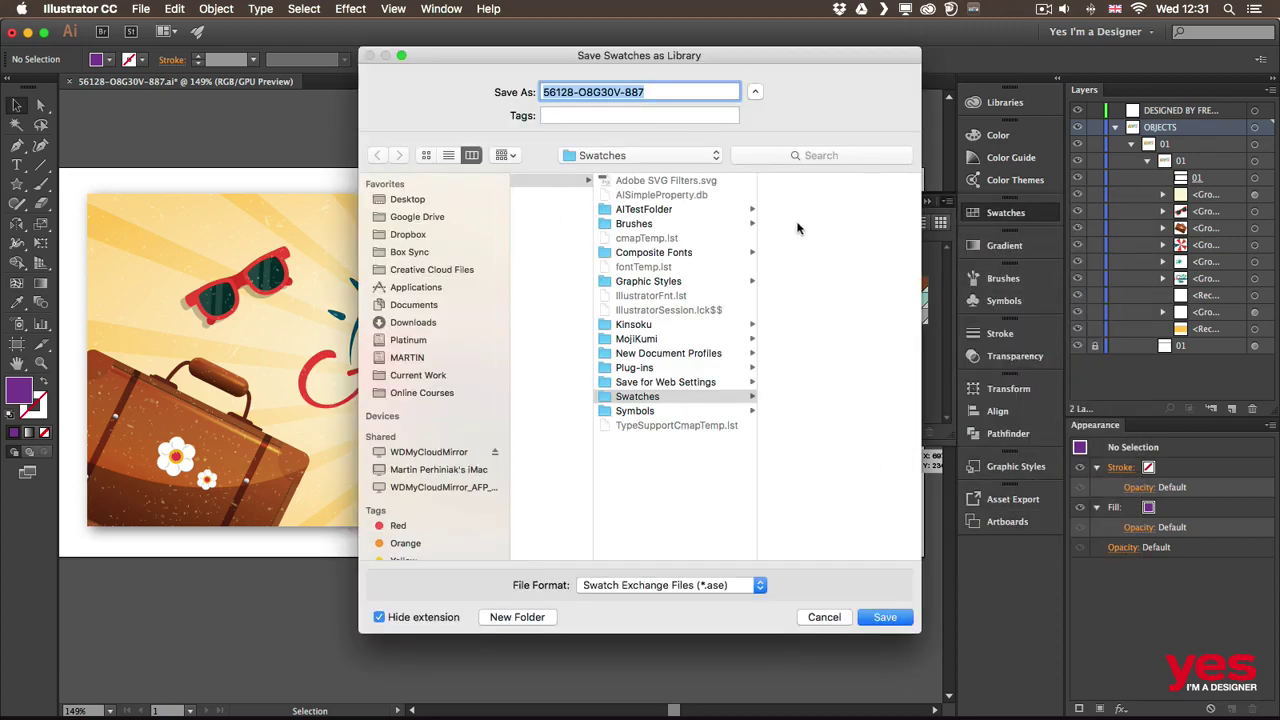
click(638, 157)
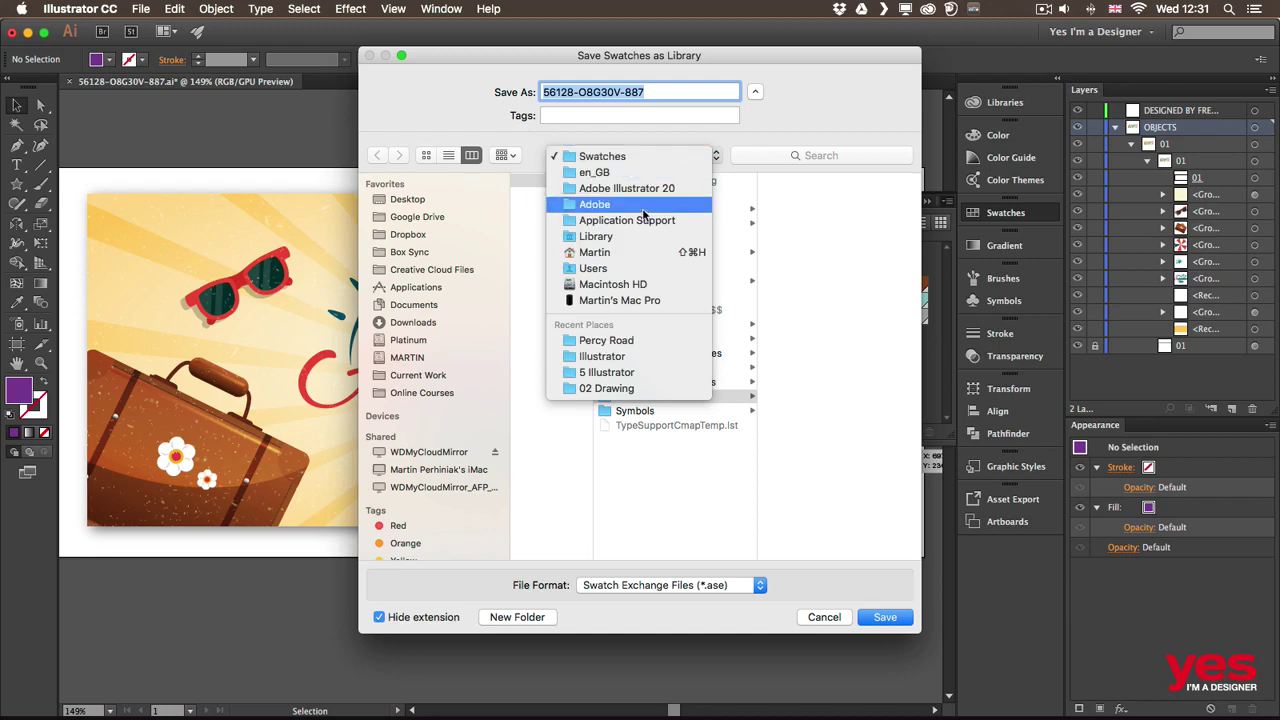
click(627, 358)
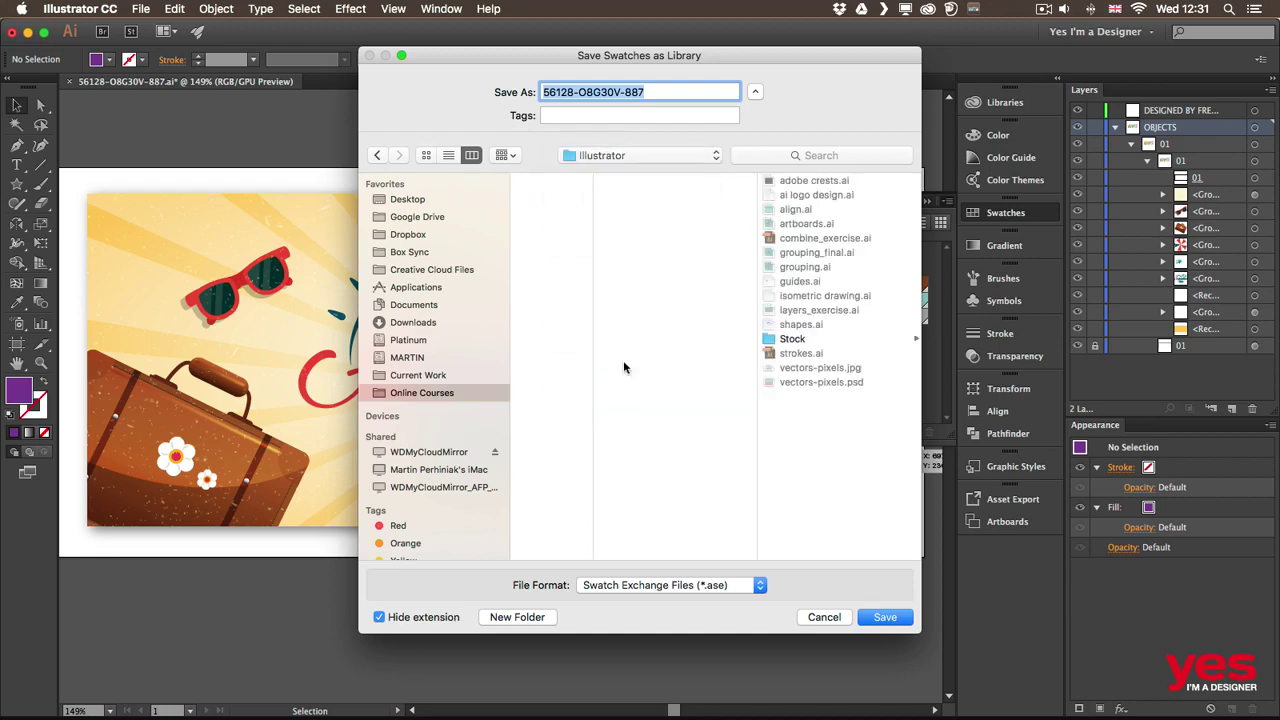
text(color swatches)
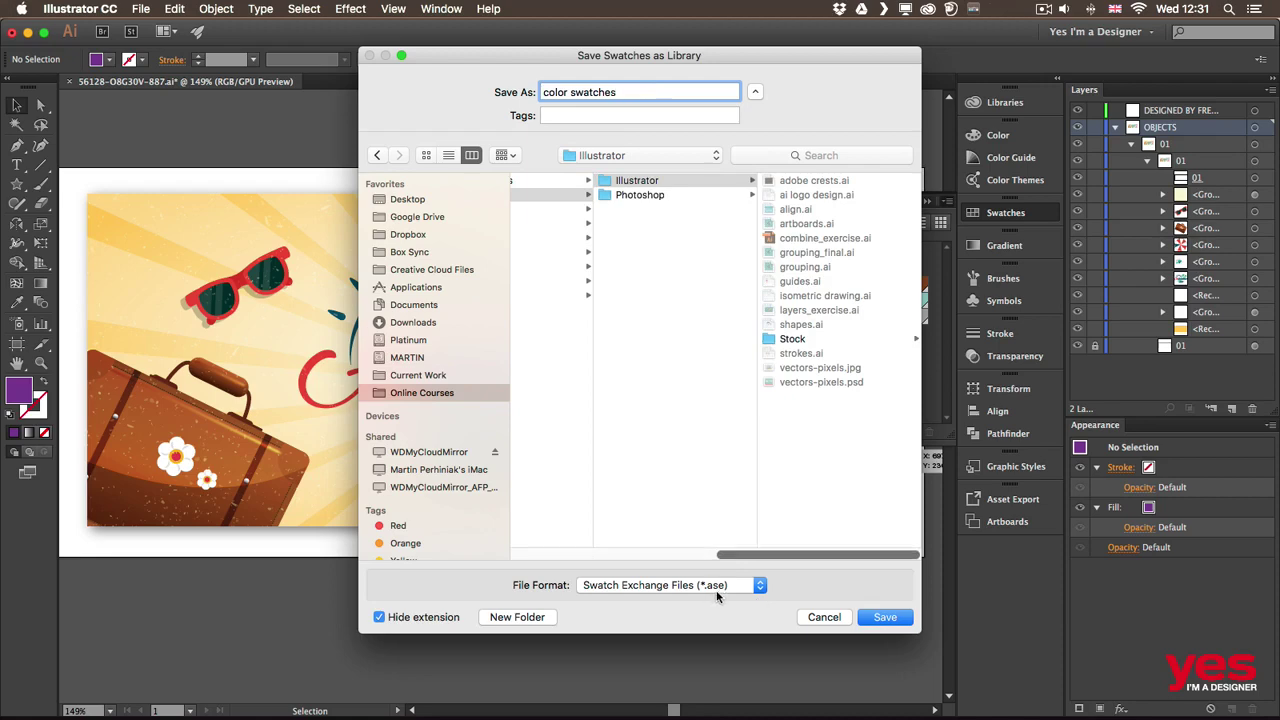
click(890, 616)
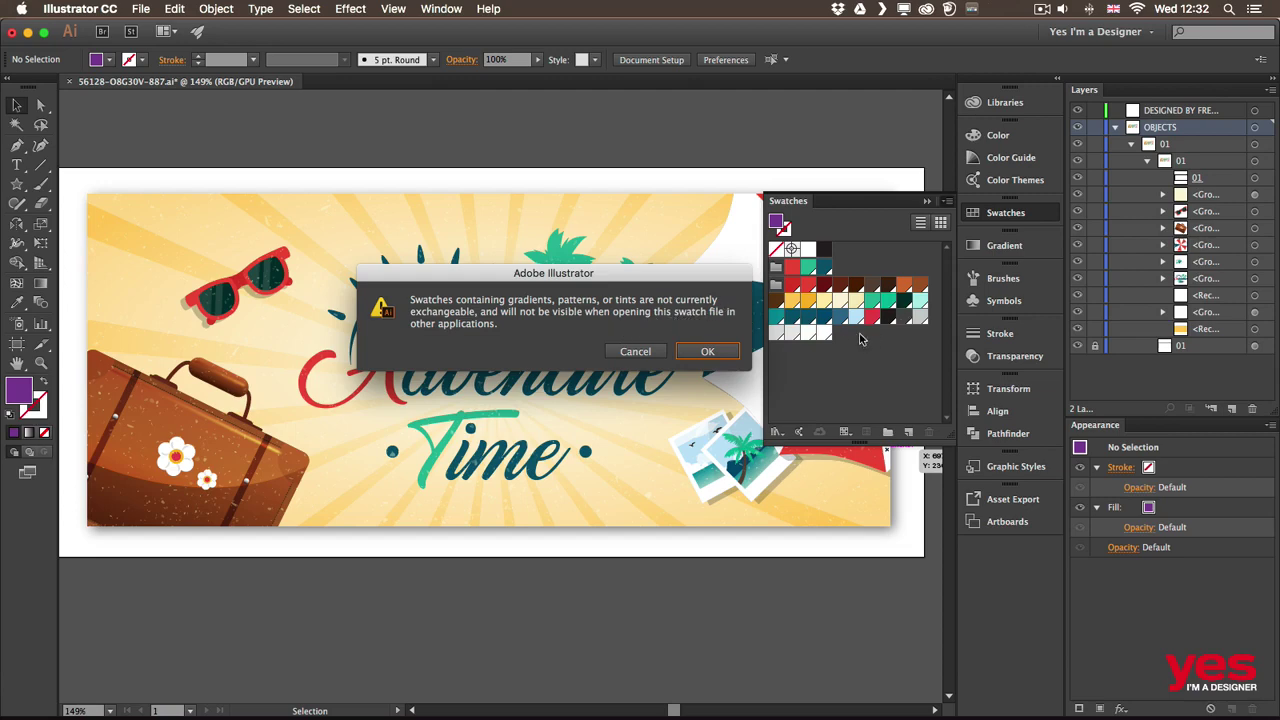
click(708, 351)
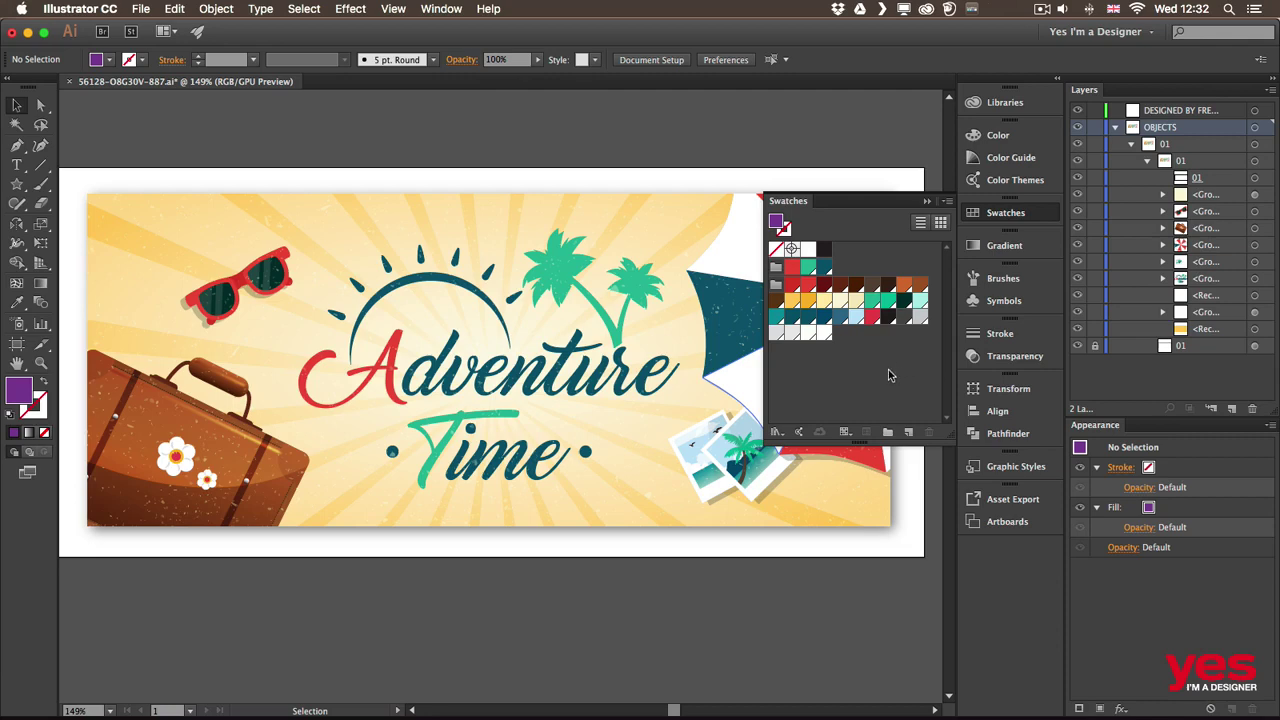
Open the PANTONE+ Solid Coated color book, place it above the banner and enlarge it to browse its colors.
click(777, 432)
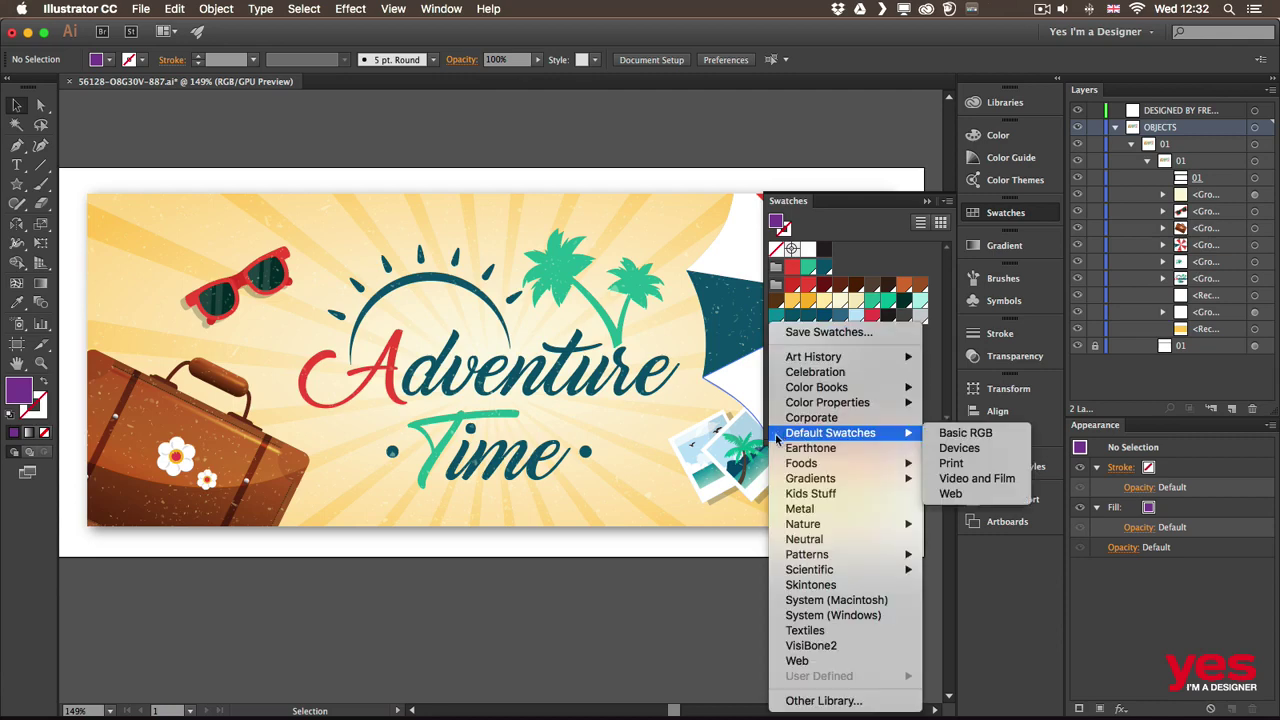
mouse_move(832, 392)
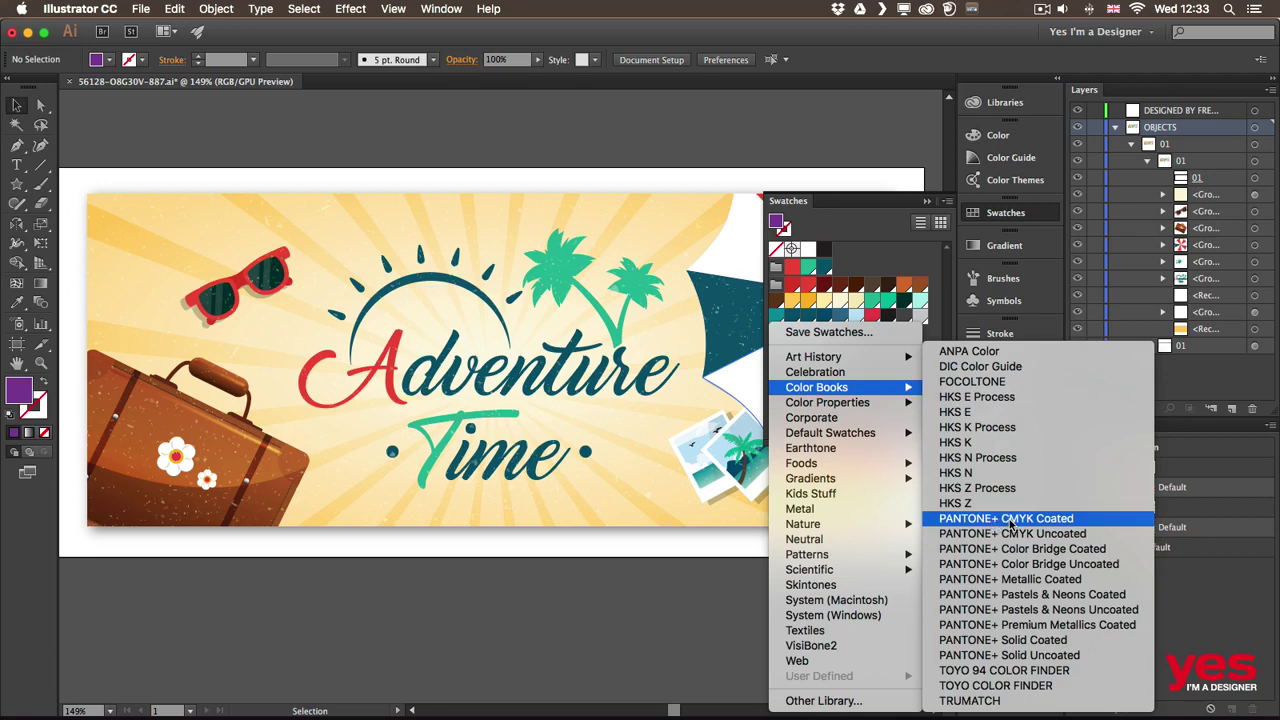
click(1037, 641)
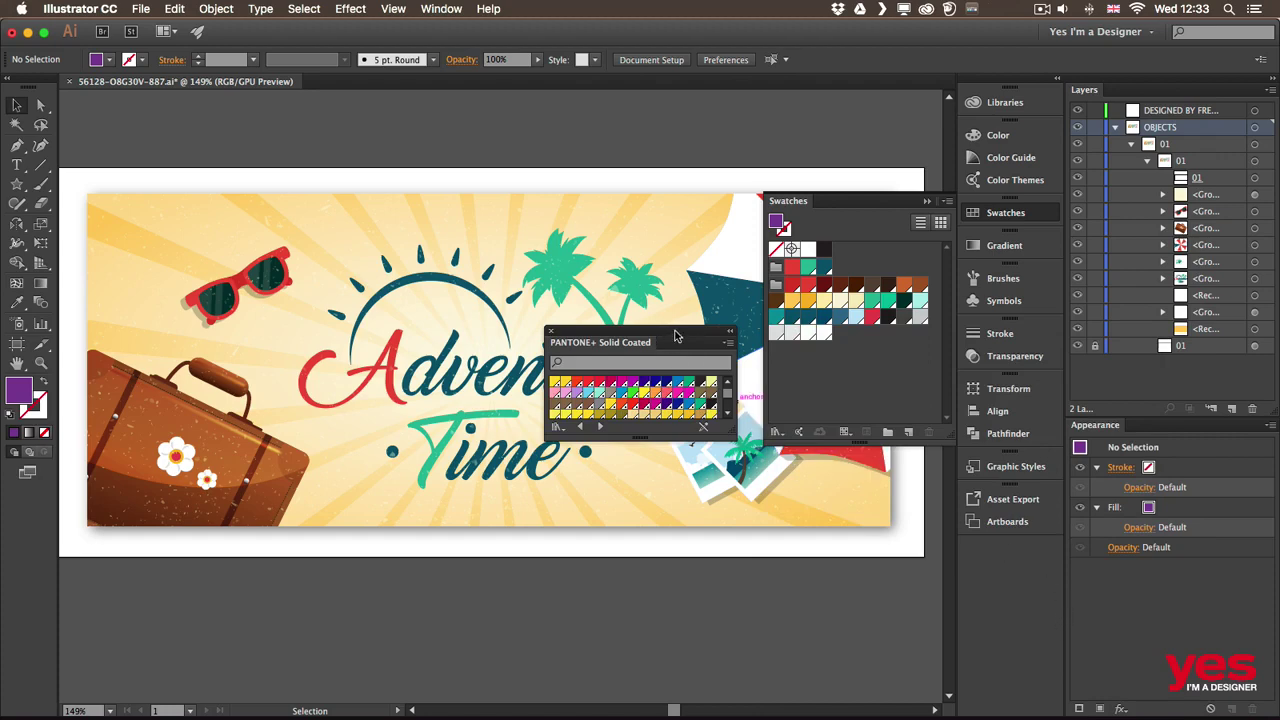
drag(672, 338, 662, 147)
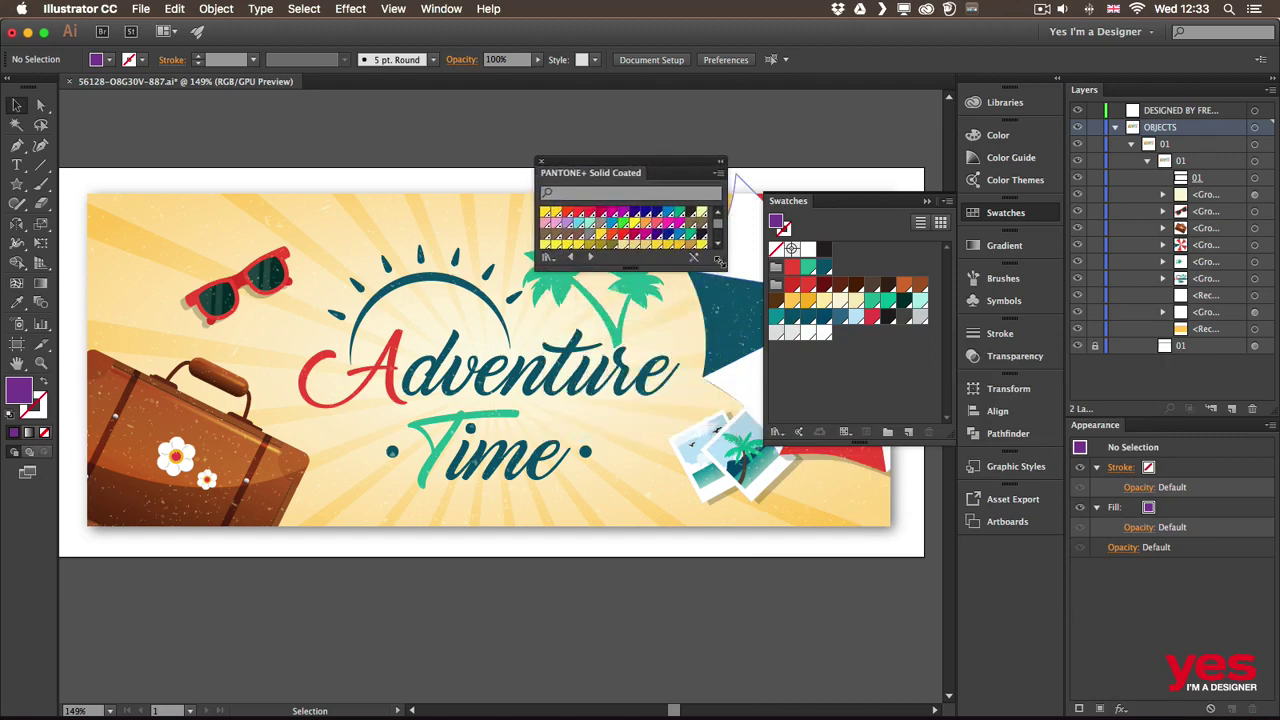
drag(718, 259, 718, 537)
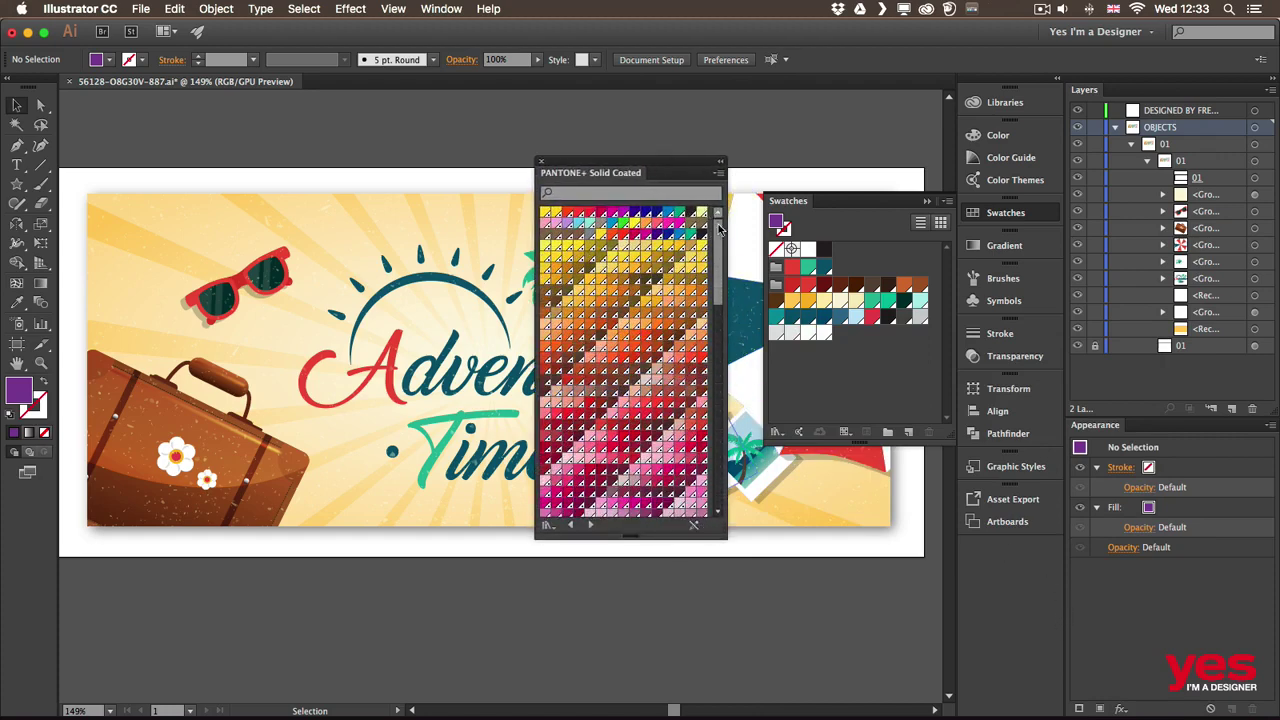
drag(718, 229, 693, 483)
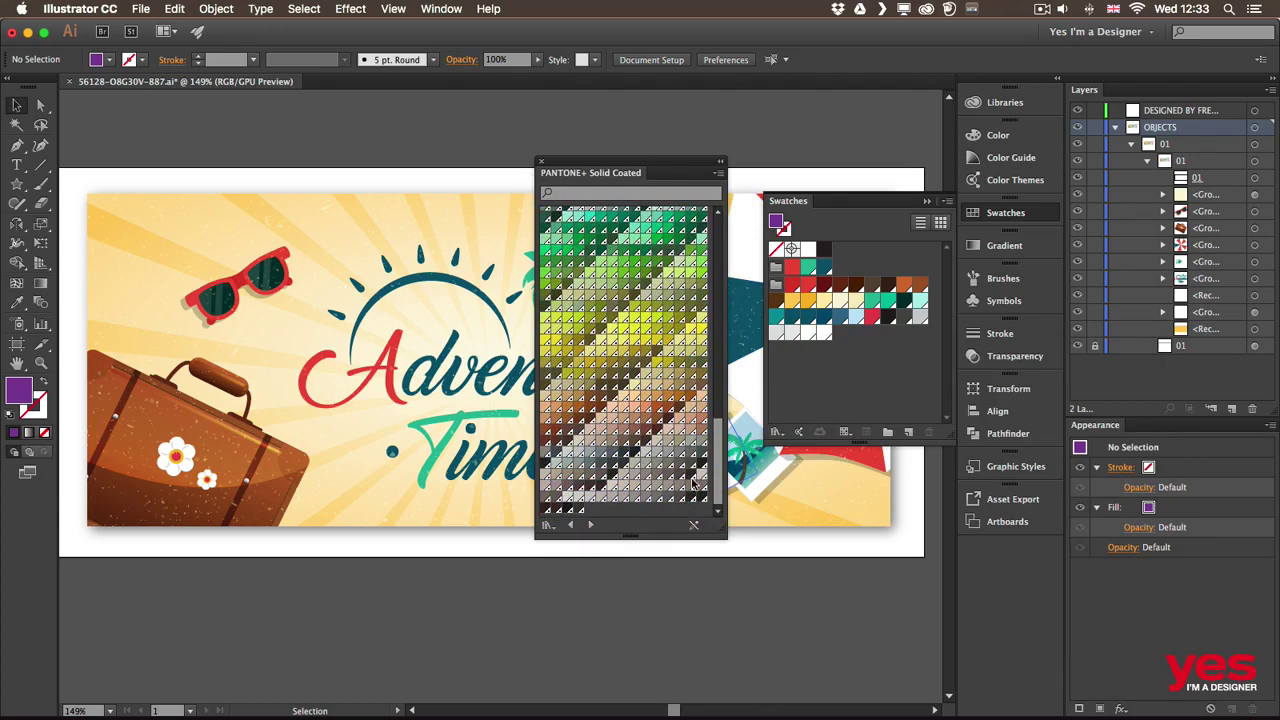
scroll(693, 483, up, 15)
Search the PANTONE+ Solid Coated book for 785 and add the red PANTONE 1785 C to the document swatches.
click(589, 191)
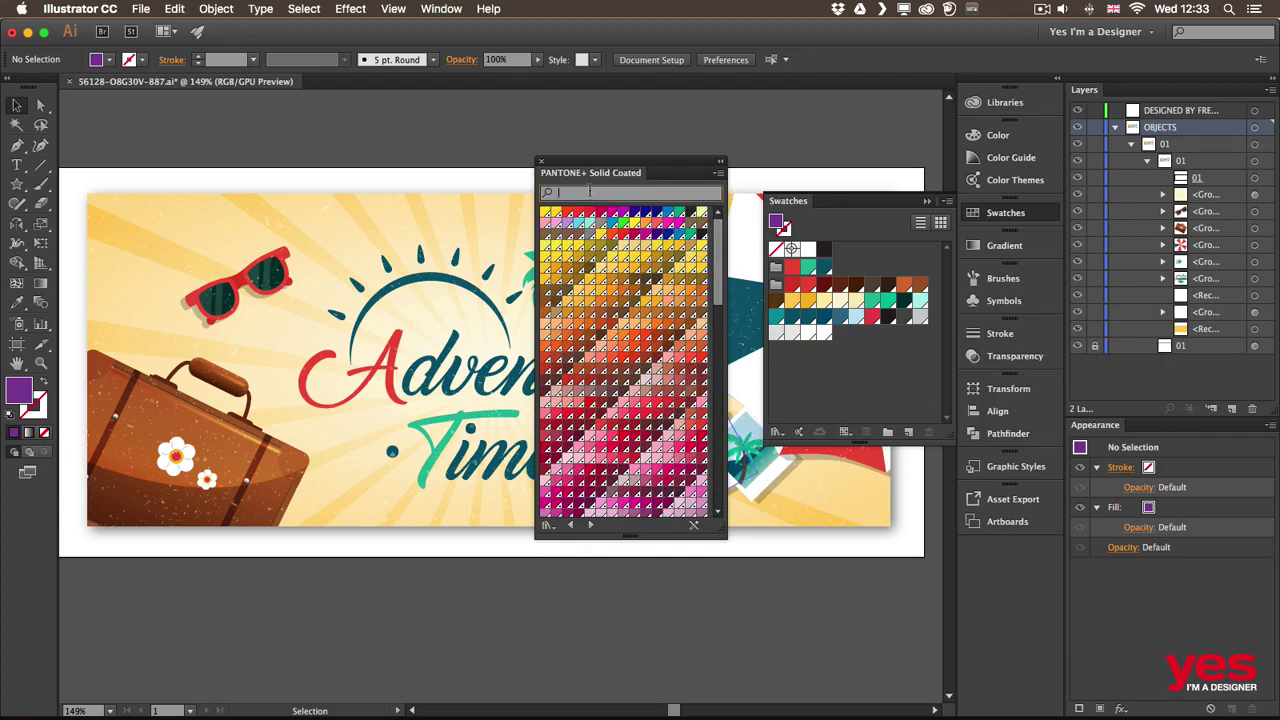
text(78)
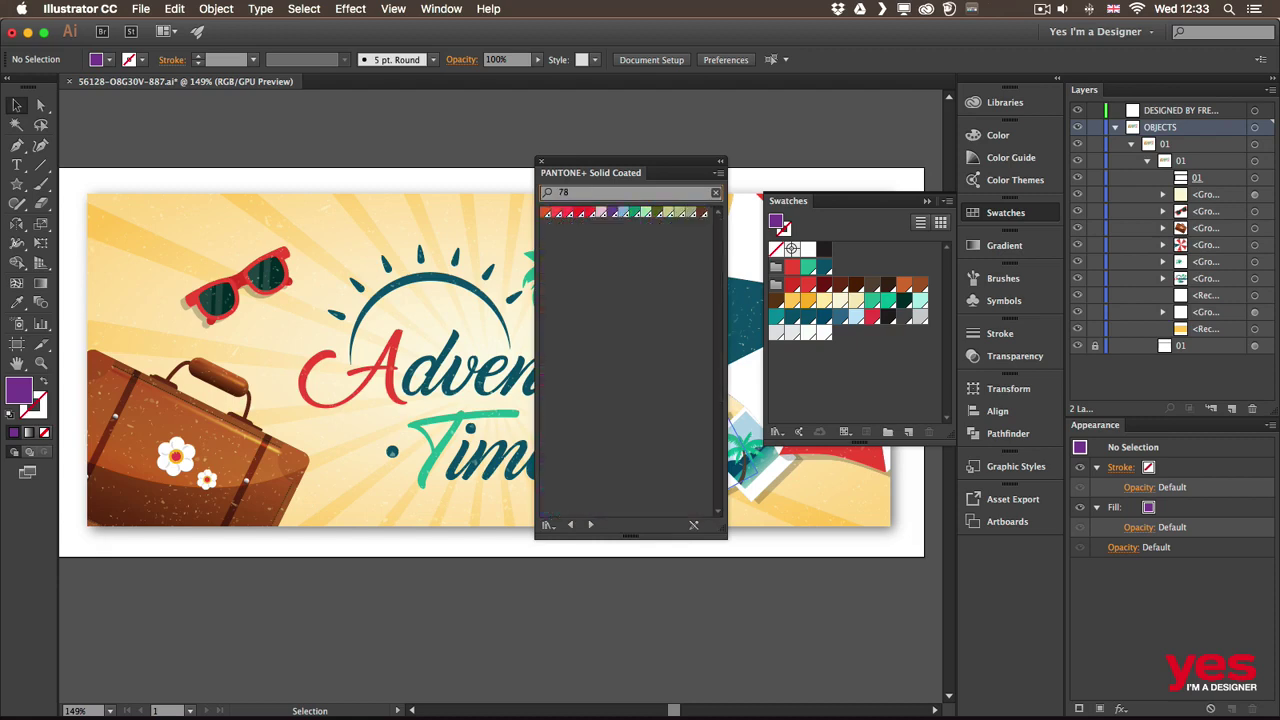
text(5)
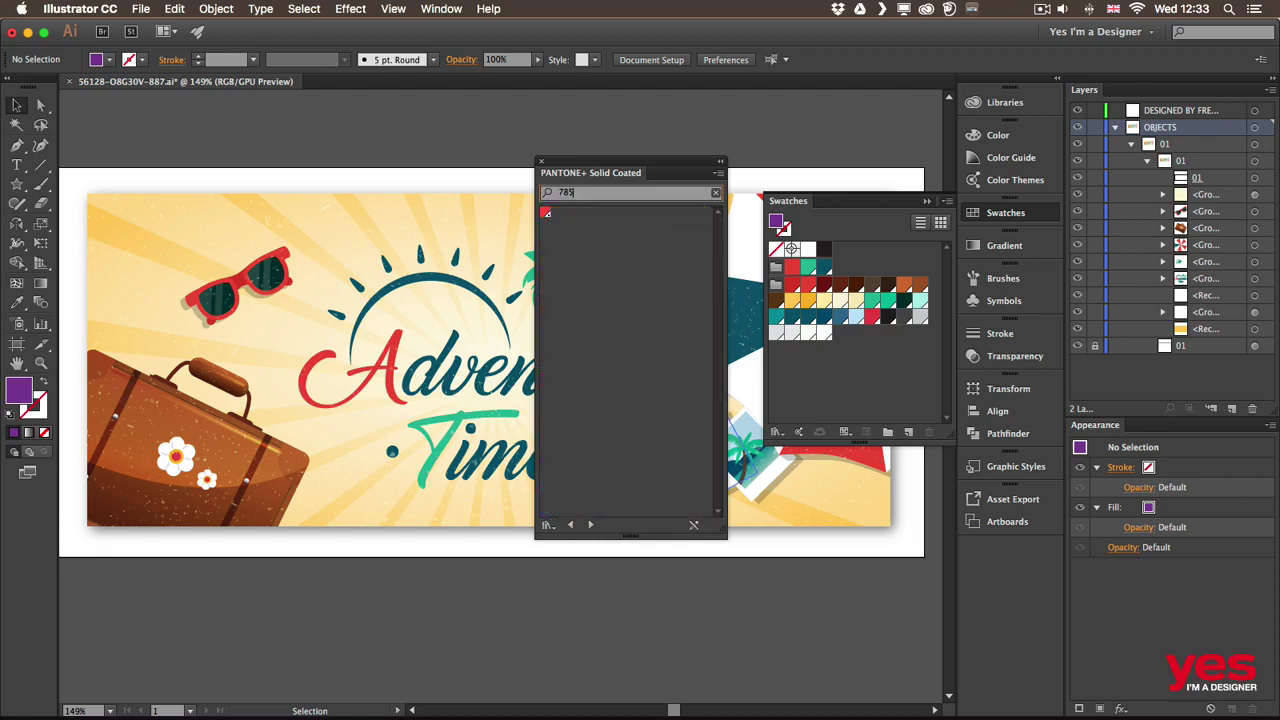
click(545, 214)
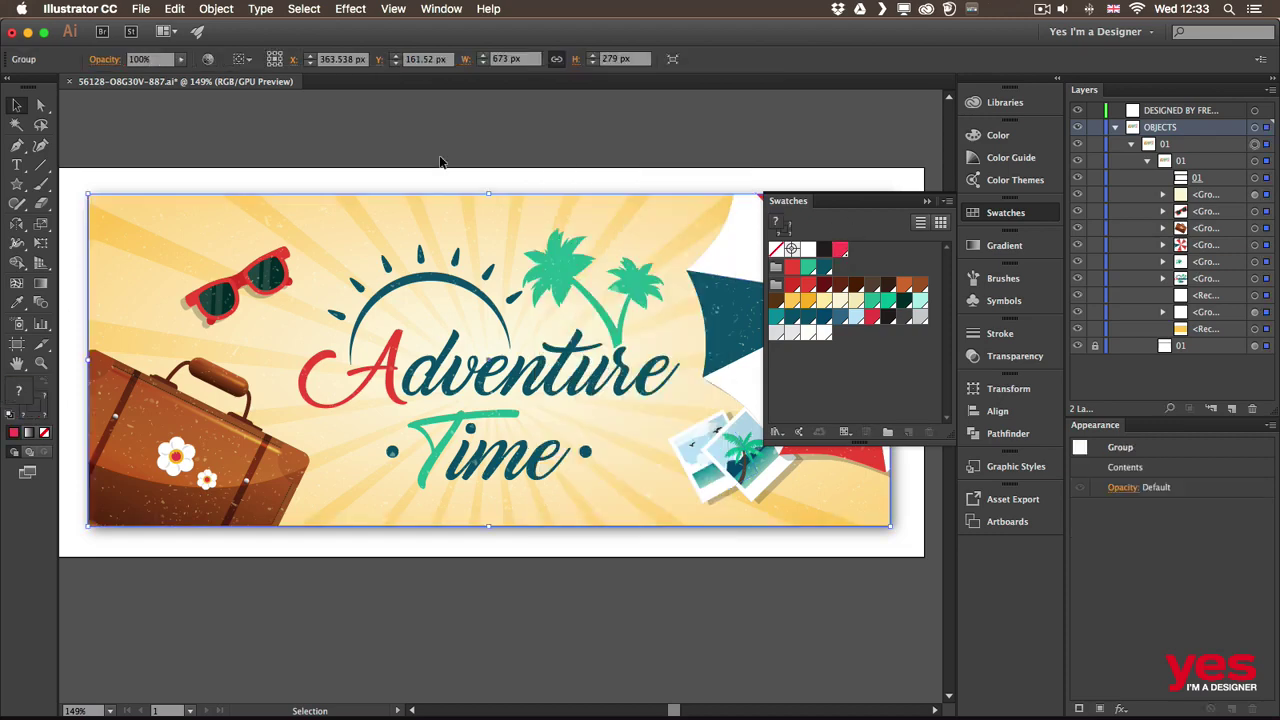
Directly select the red letter A in Adventure, apply the PANTONE 1785 C swatch and review its swatch options.
click(440, 162)
key(a)
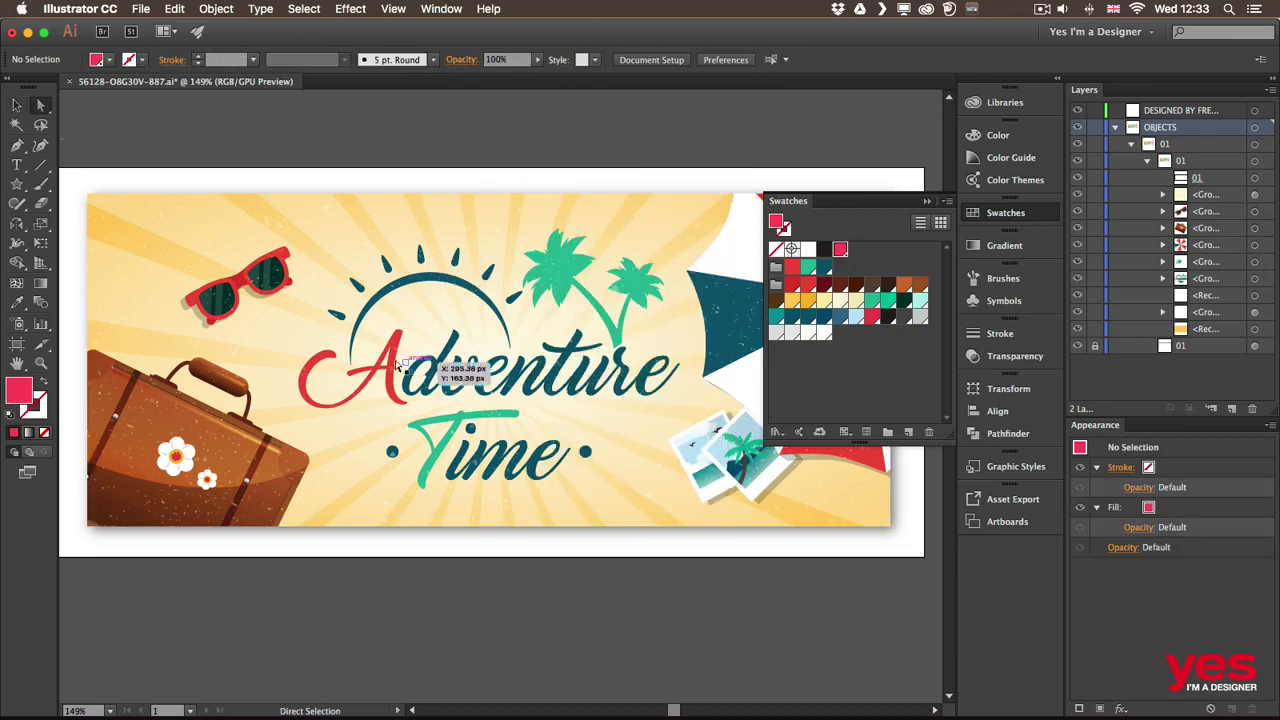
click(398, 344)
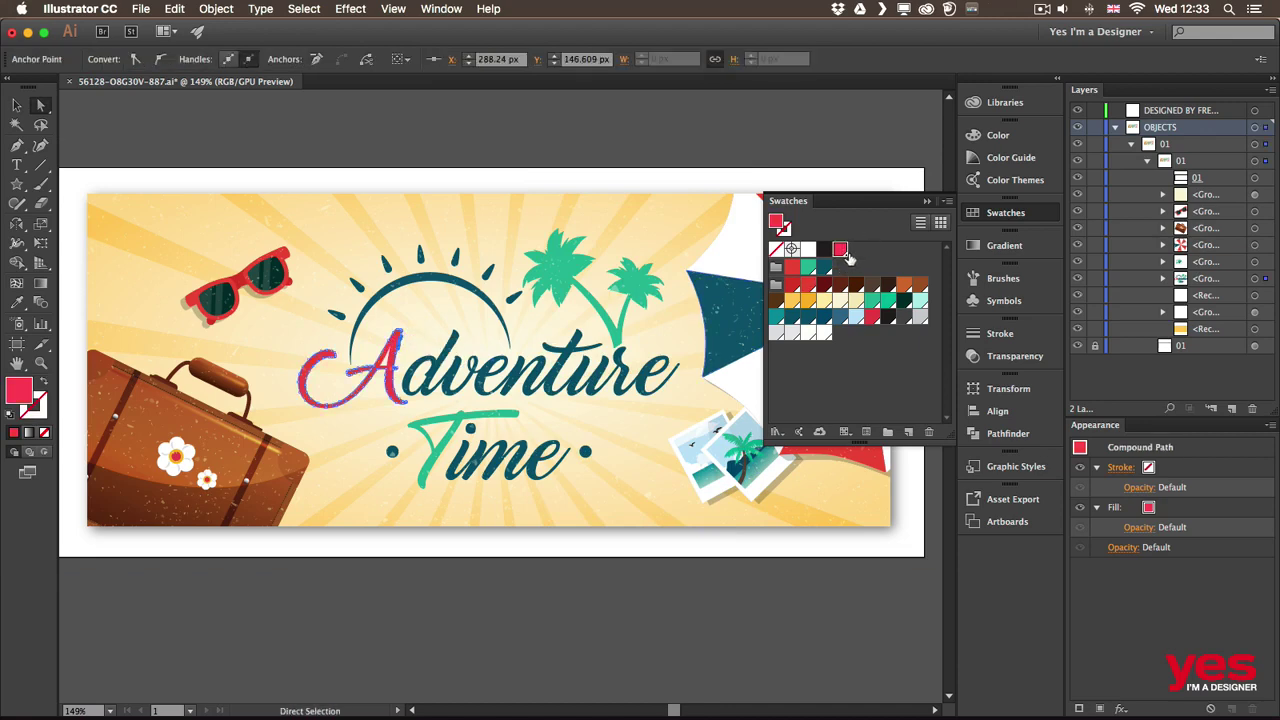
double_click(840, 249)
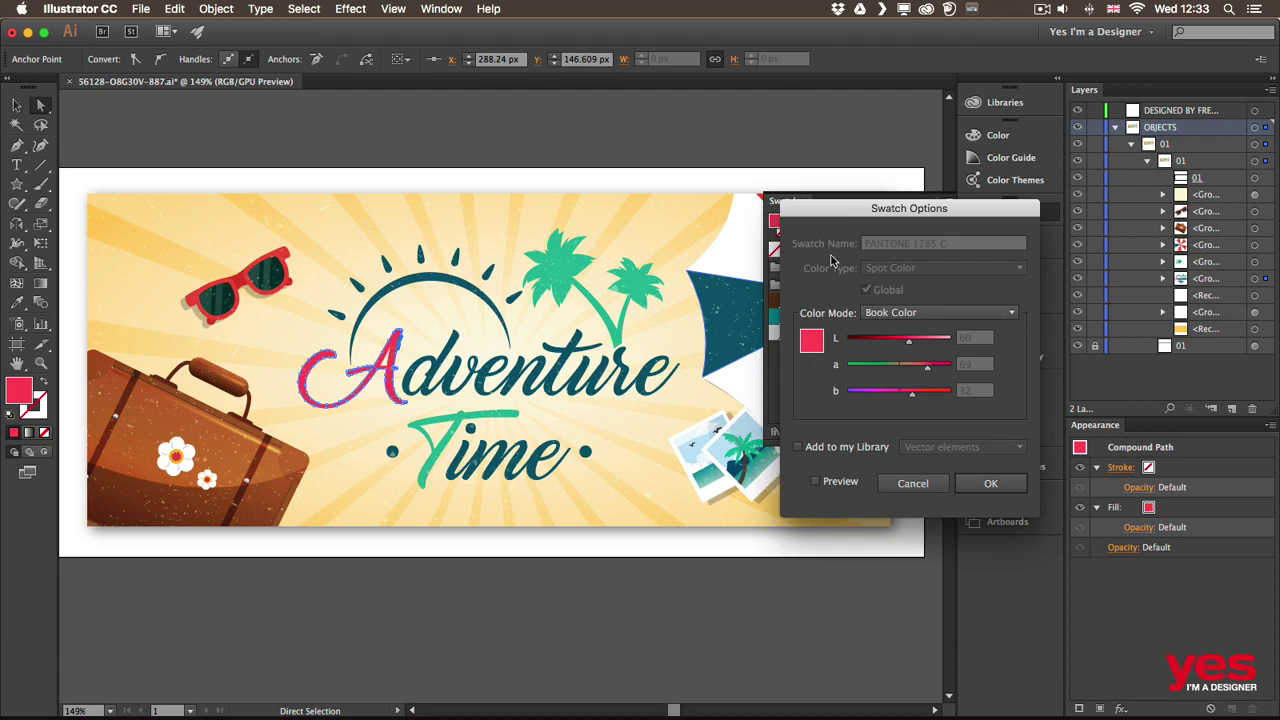
drag(886, 210, 536, 181)
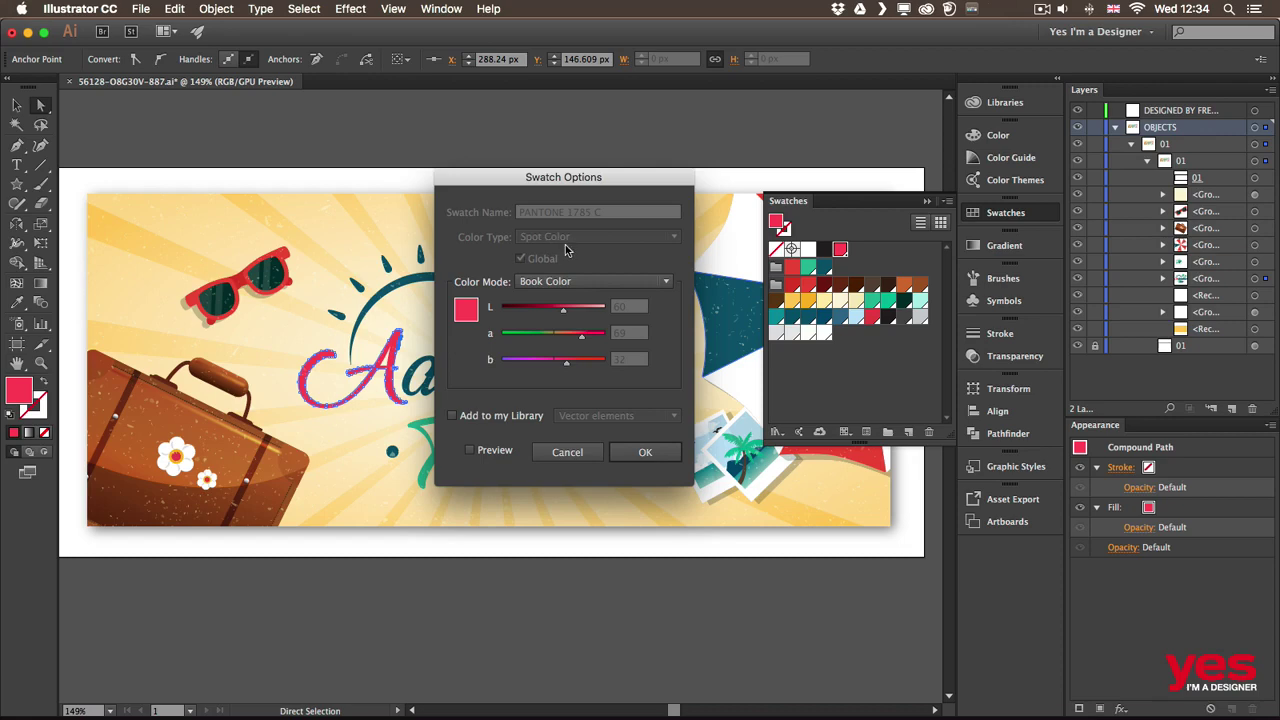
click(645, 452)
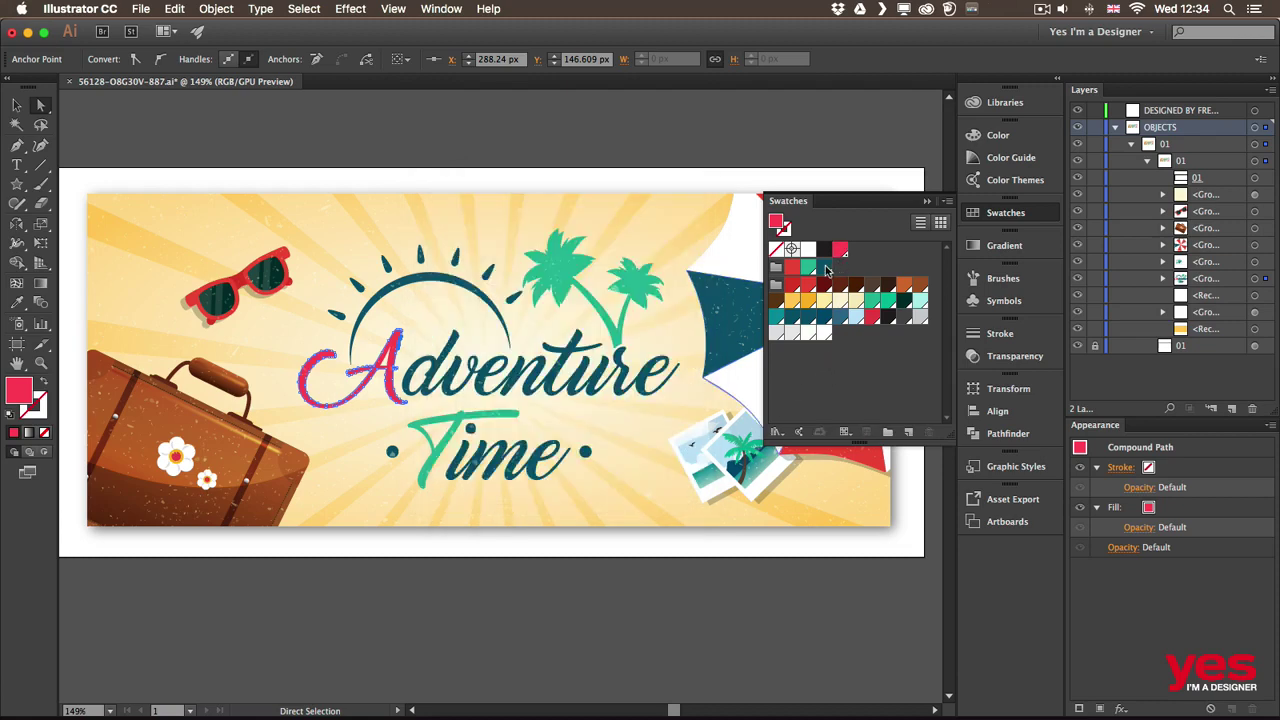
Apply the first color group's dark teal swatch to the letter A and try its CMYK color mode, discarding the mode change.
double_click(824, 268)
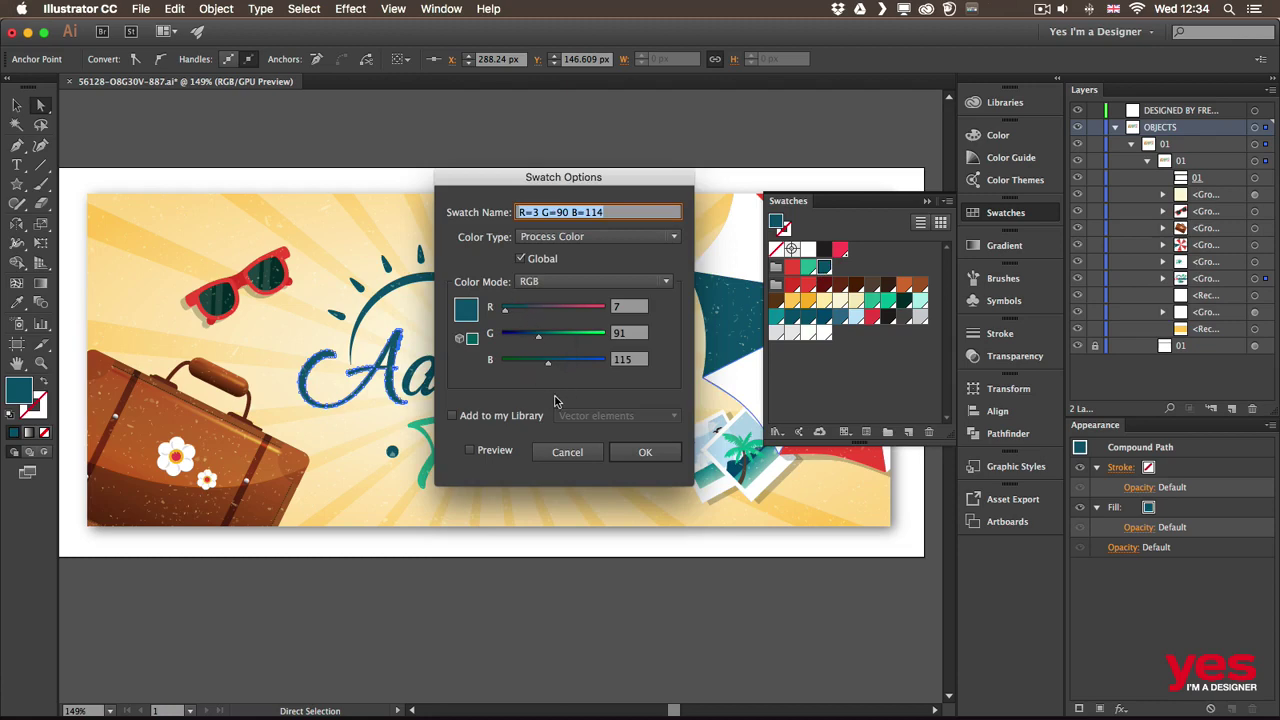
click(573, 283)
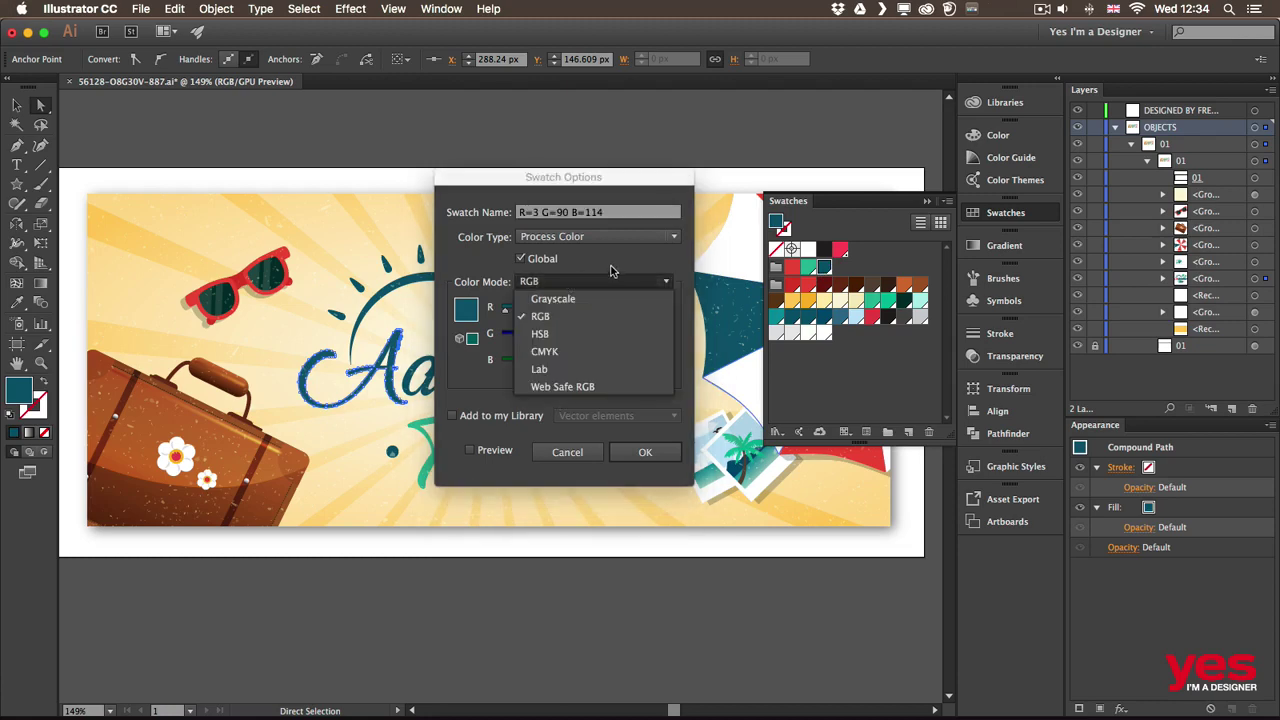
click(557, 309)
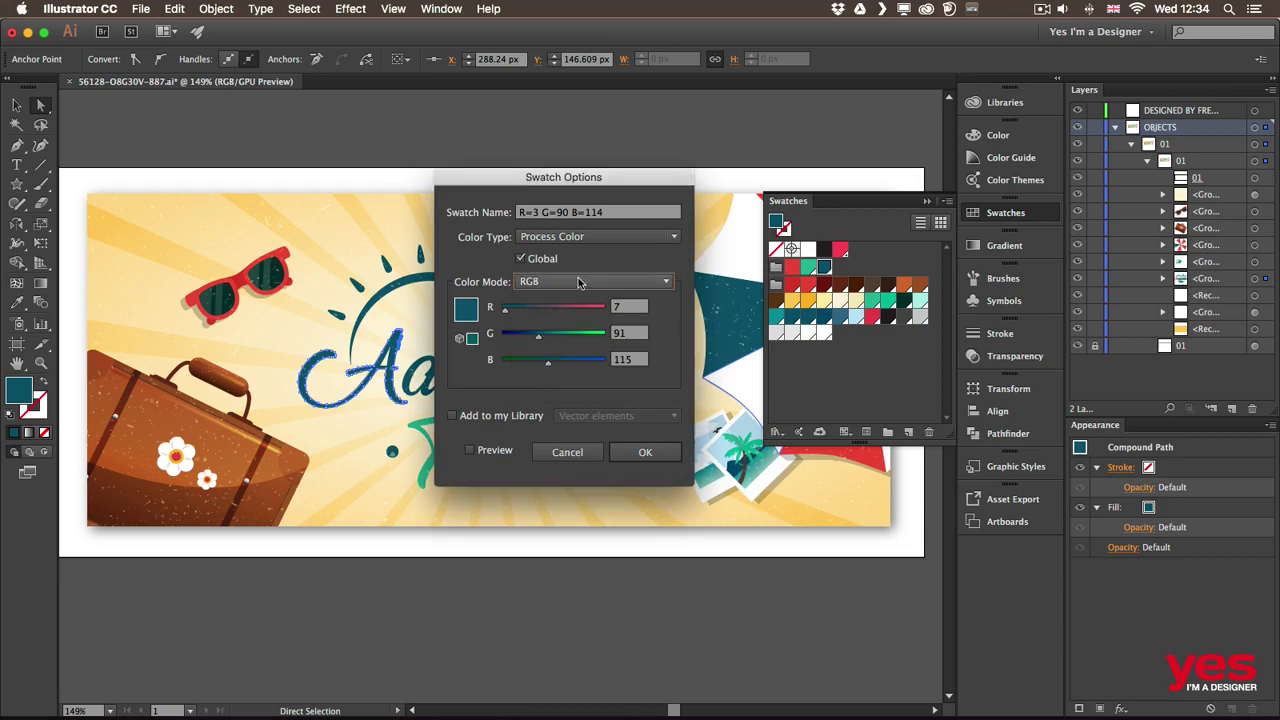
click(576, 282)
click(571, 351)
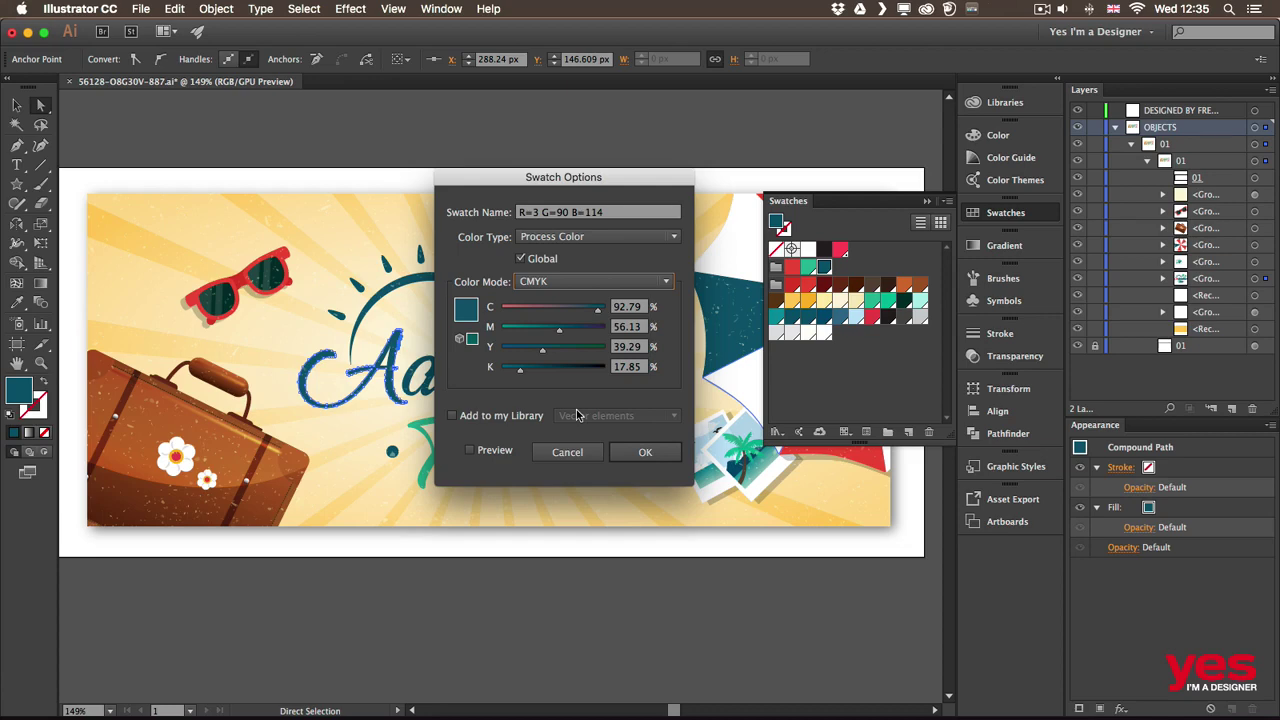
click(567, 453)
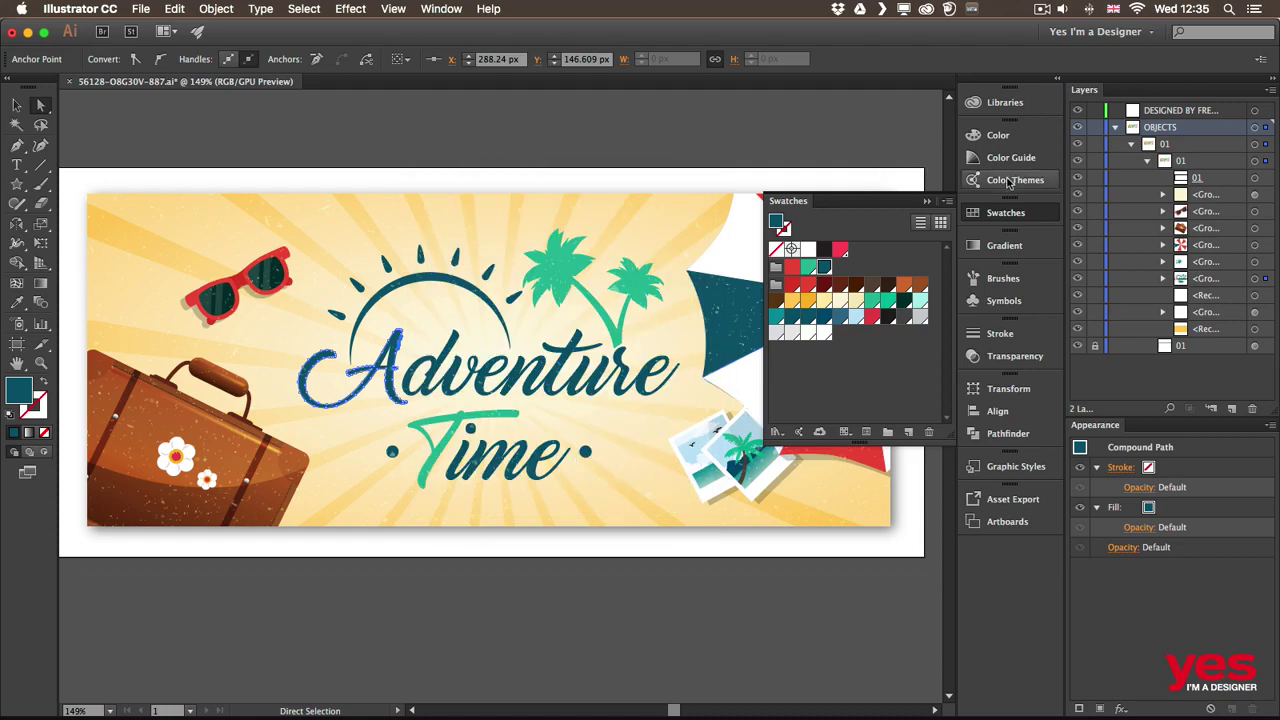
Switch to the Adobe Color website in Chrome and shift the custom theme's brown to dark green and its purple to magenta on the wheel.
click(1008, 182)
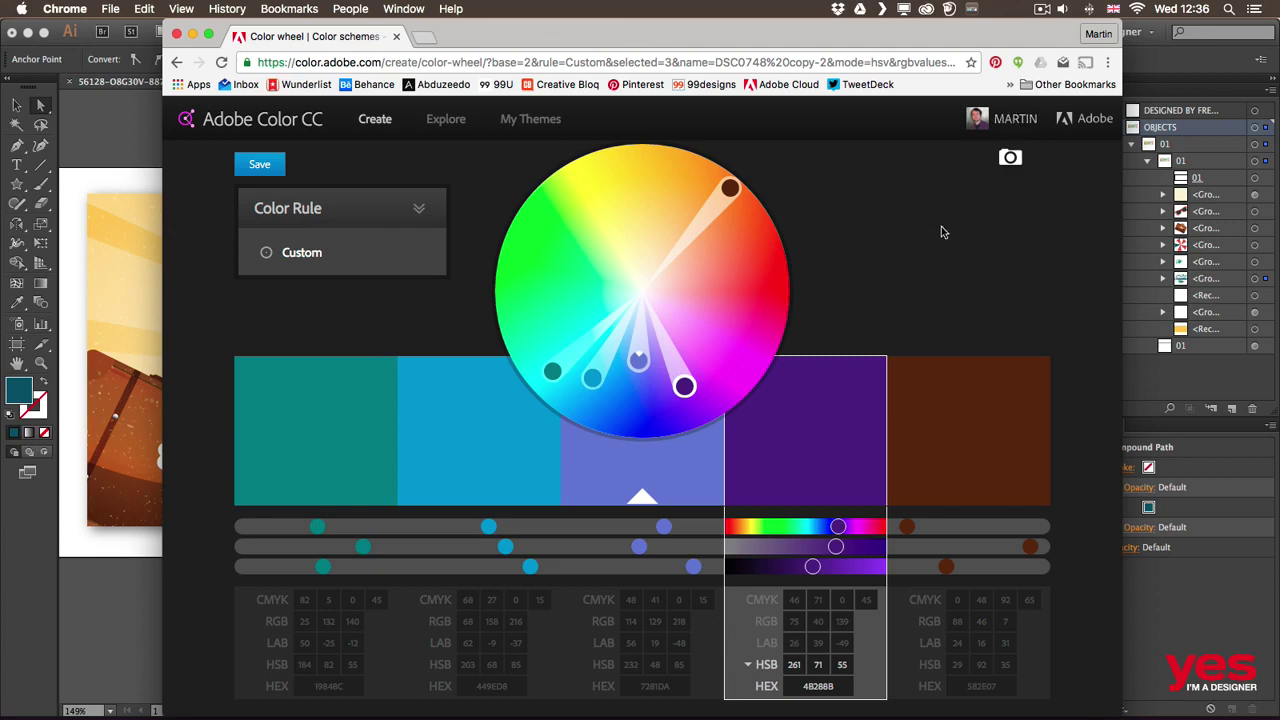
mouse_move(730, 188)
mouse_down()
mouse_move(600, 227)
mouse_move(617, 251)
mouse_up()
drag(684, 386, 714, 331)
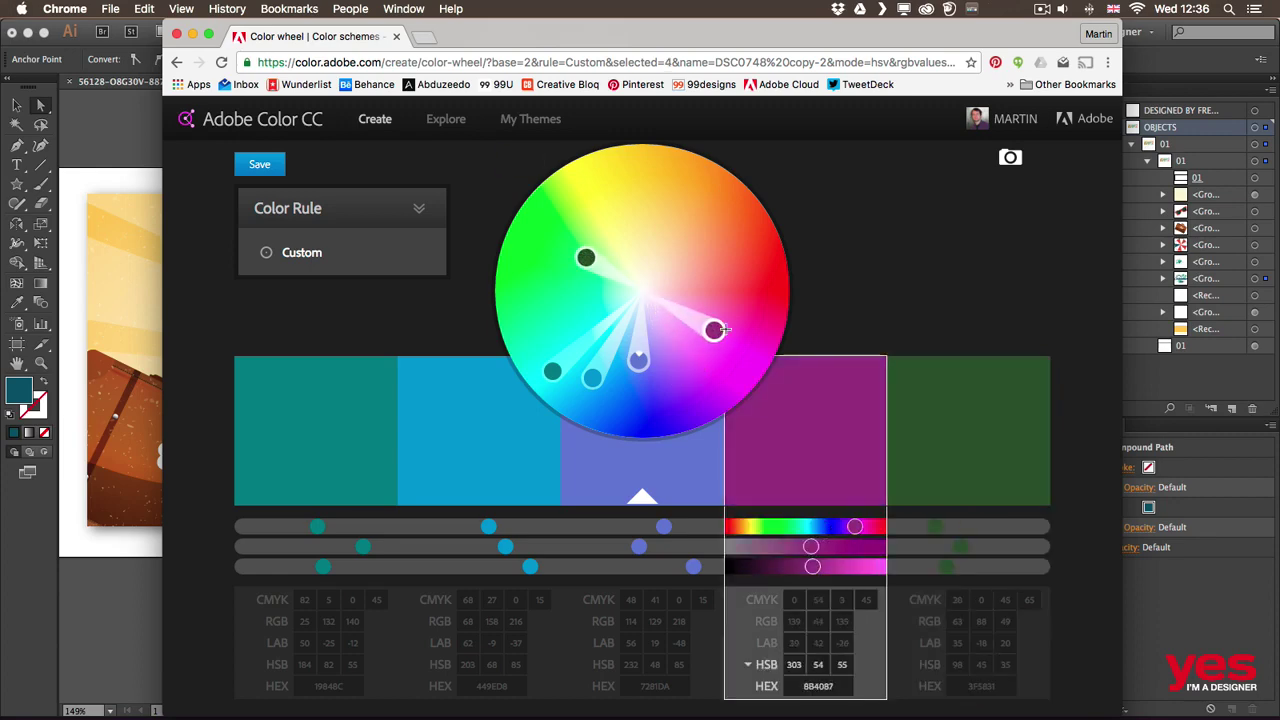
Explore the public color themes and save the first one, Color Theme 1, to the Vector elements library.
click(453, 120)
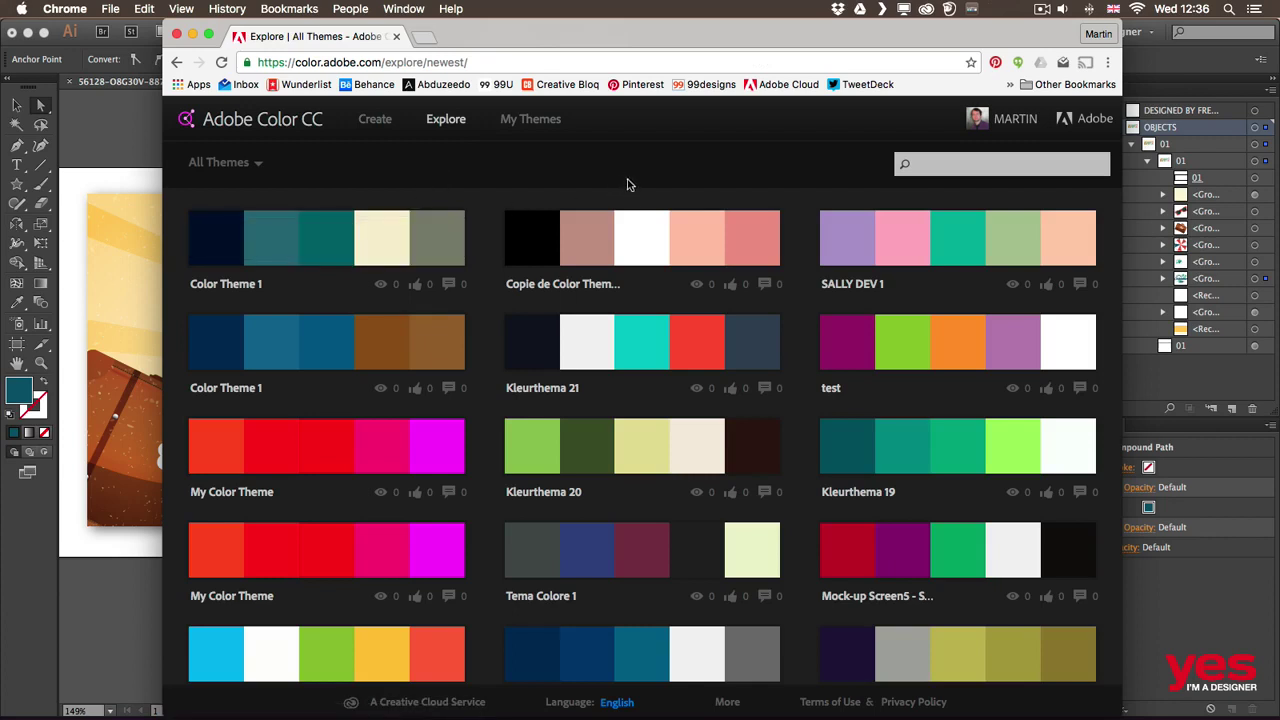
mouse_move(306, 252)
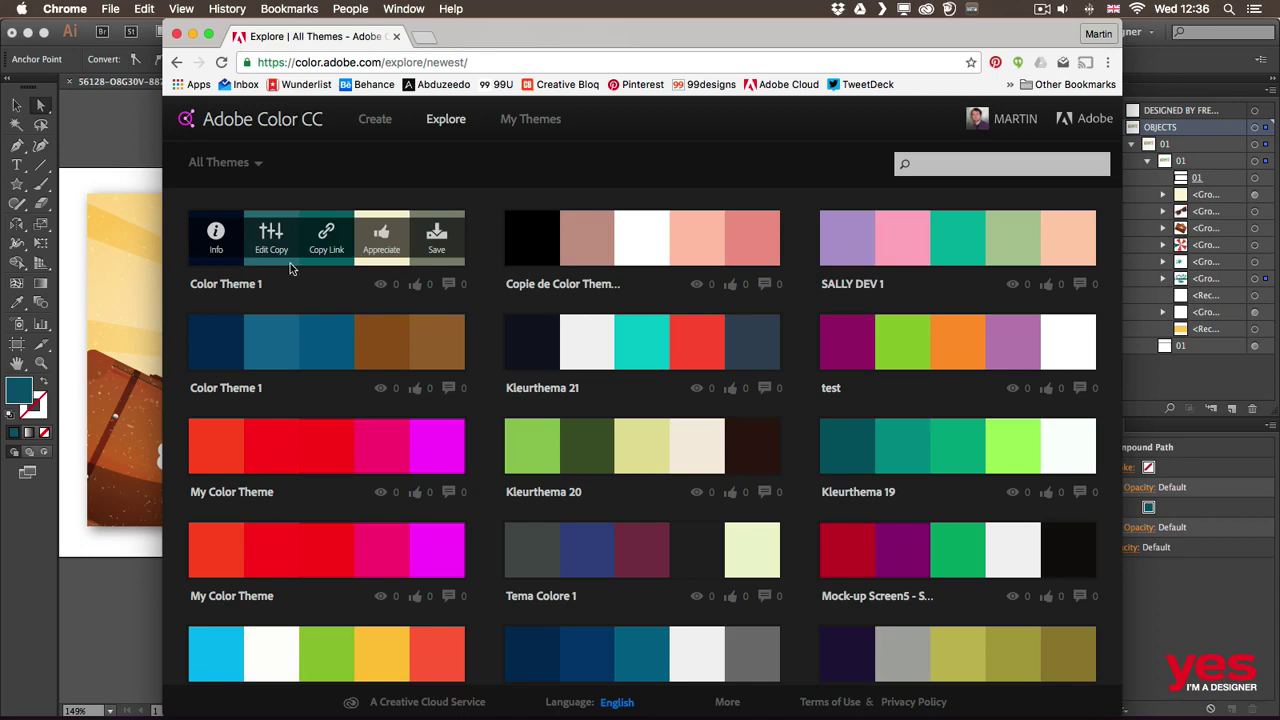
click(438, 237)
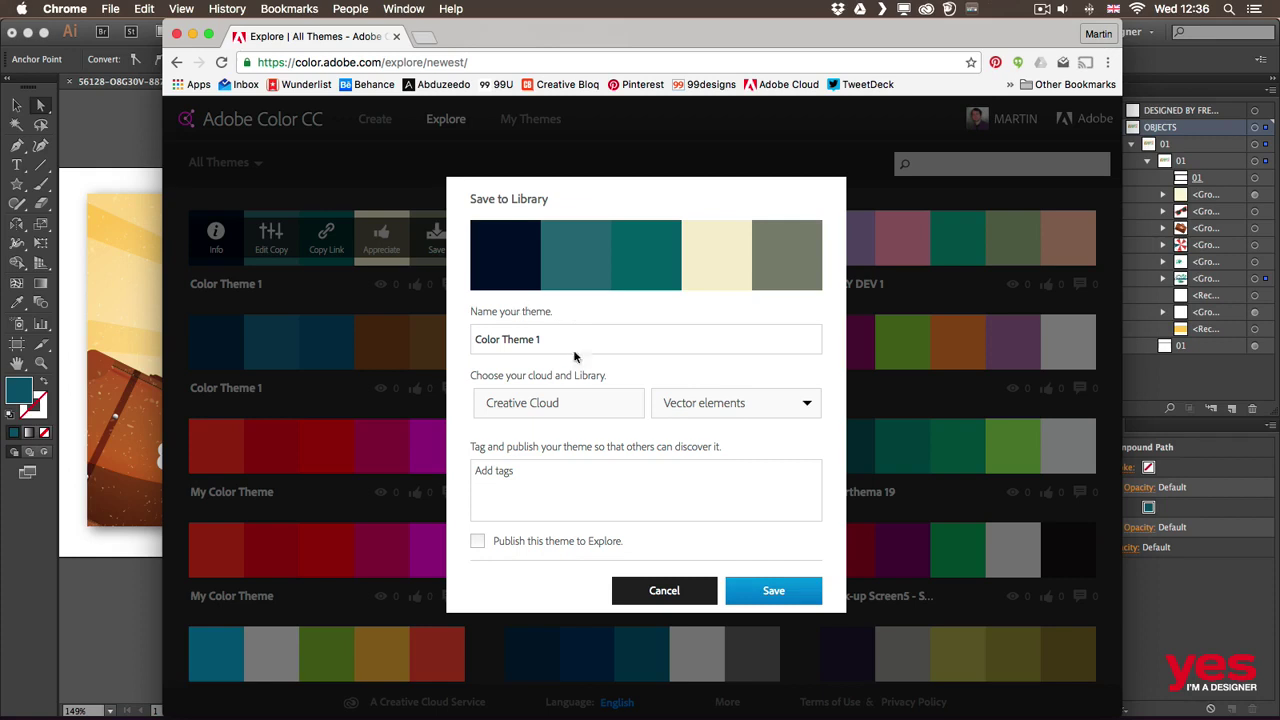
click(765, 605)
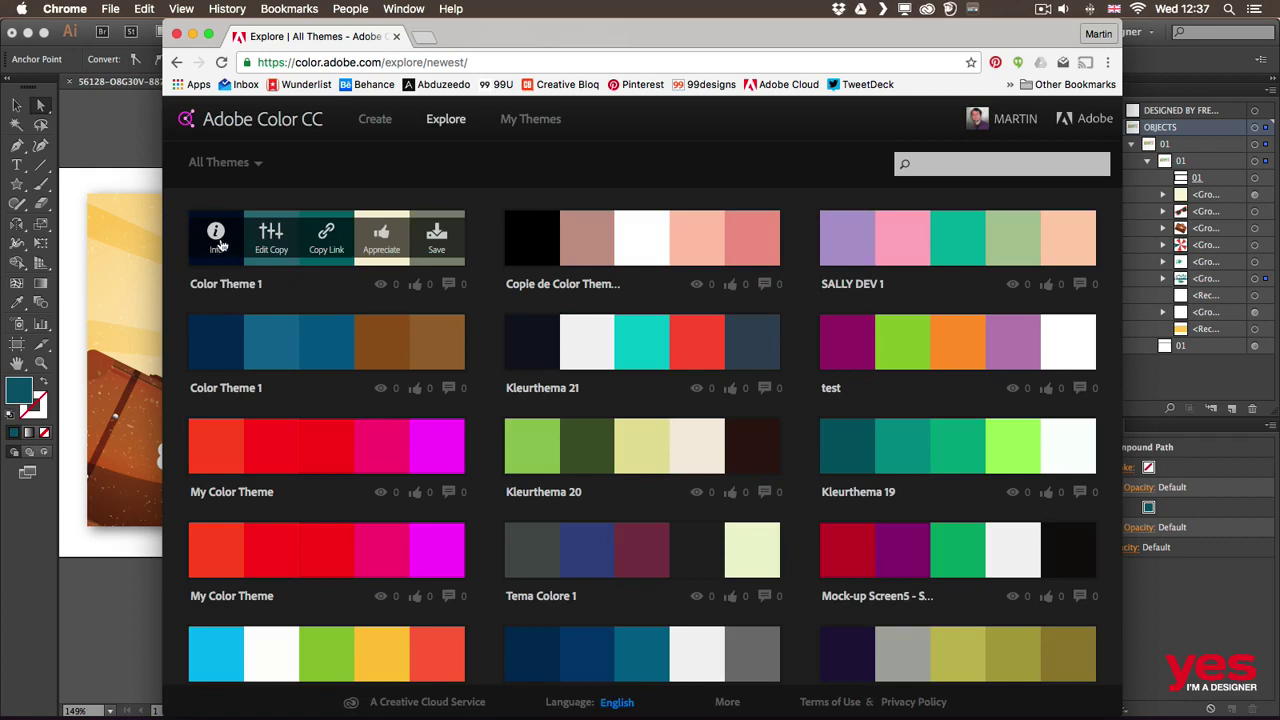
View the details of Color Theme 1 and preview its colors filling the whole page.
click(224, 244)
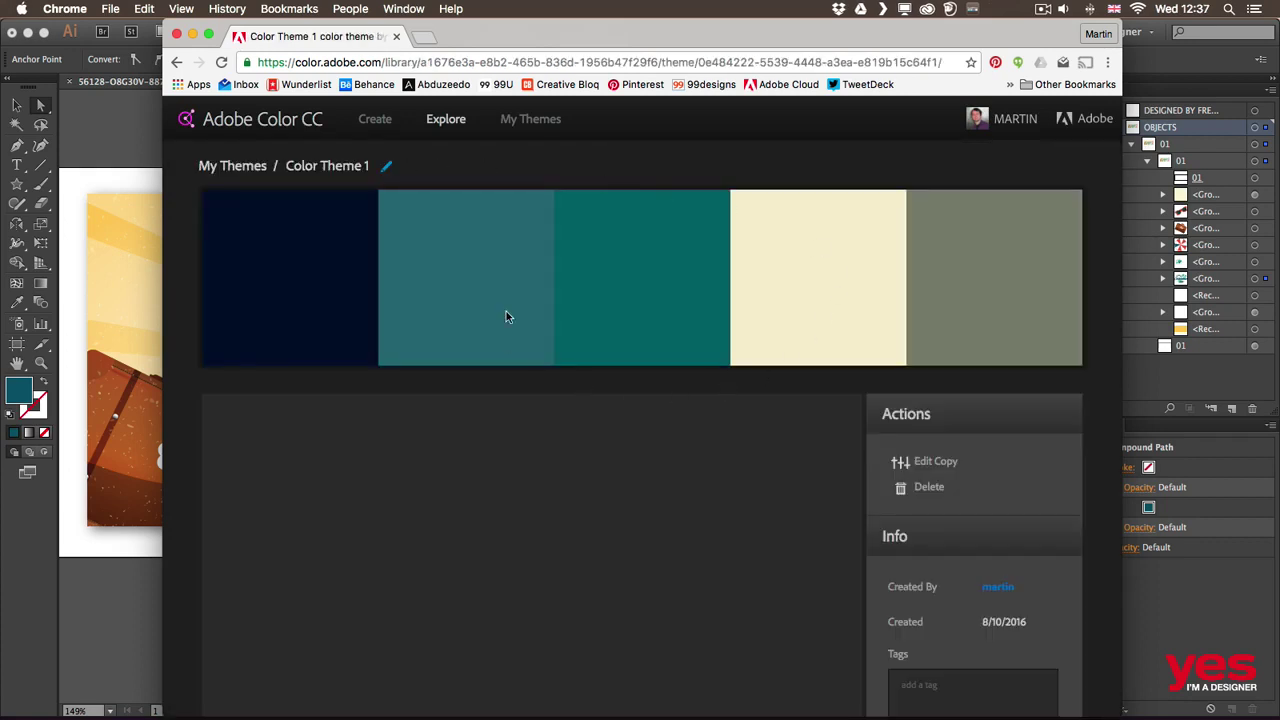
click(621, 295)
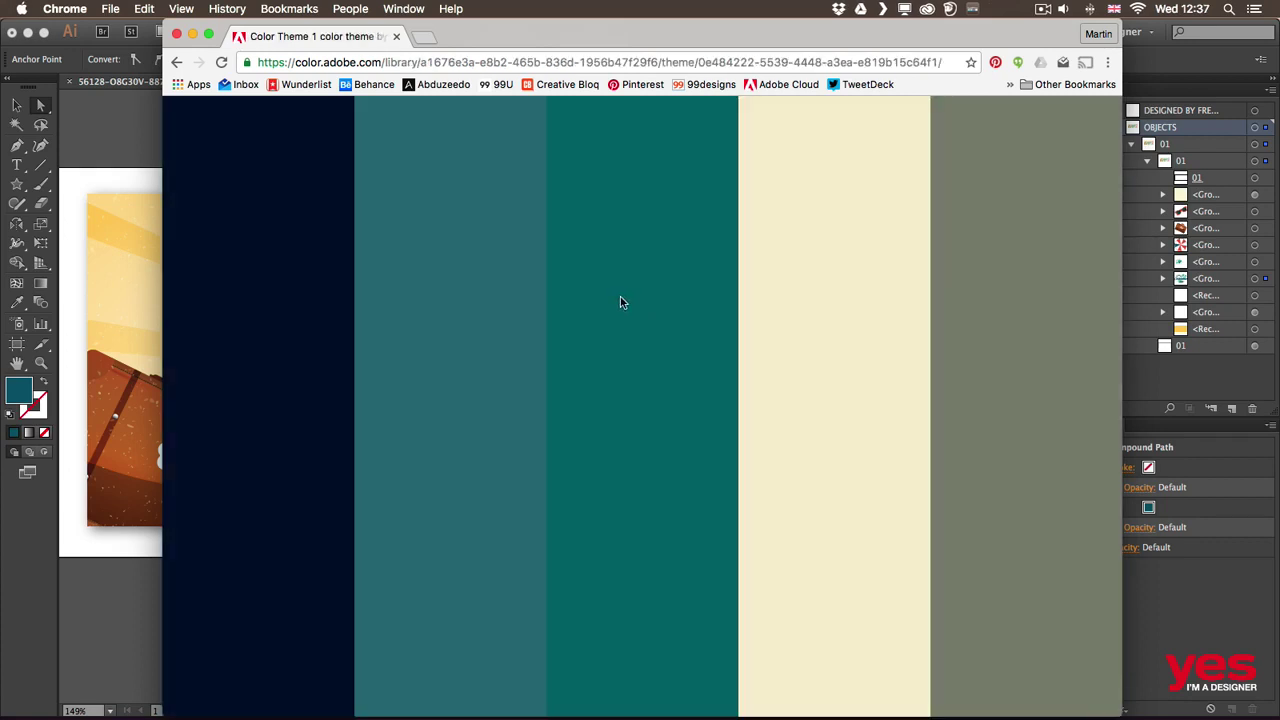
click(756, 260)
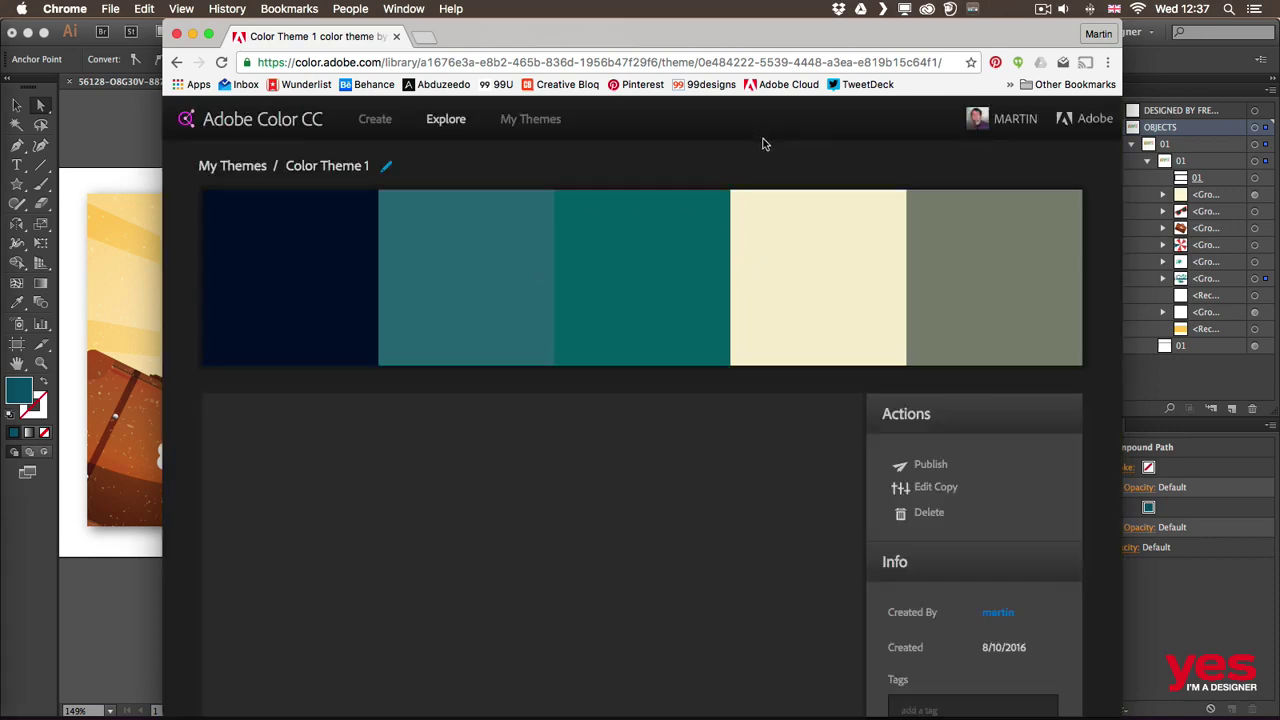
Switch back to Illustrator and add Color Theme 1 from the Vector elements library to the document swatches.
click(160, 136)
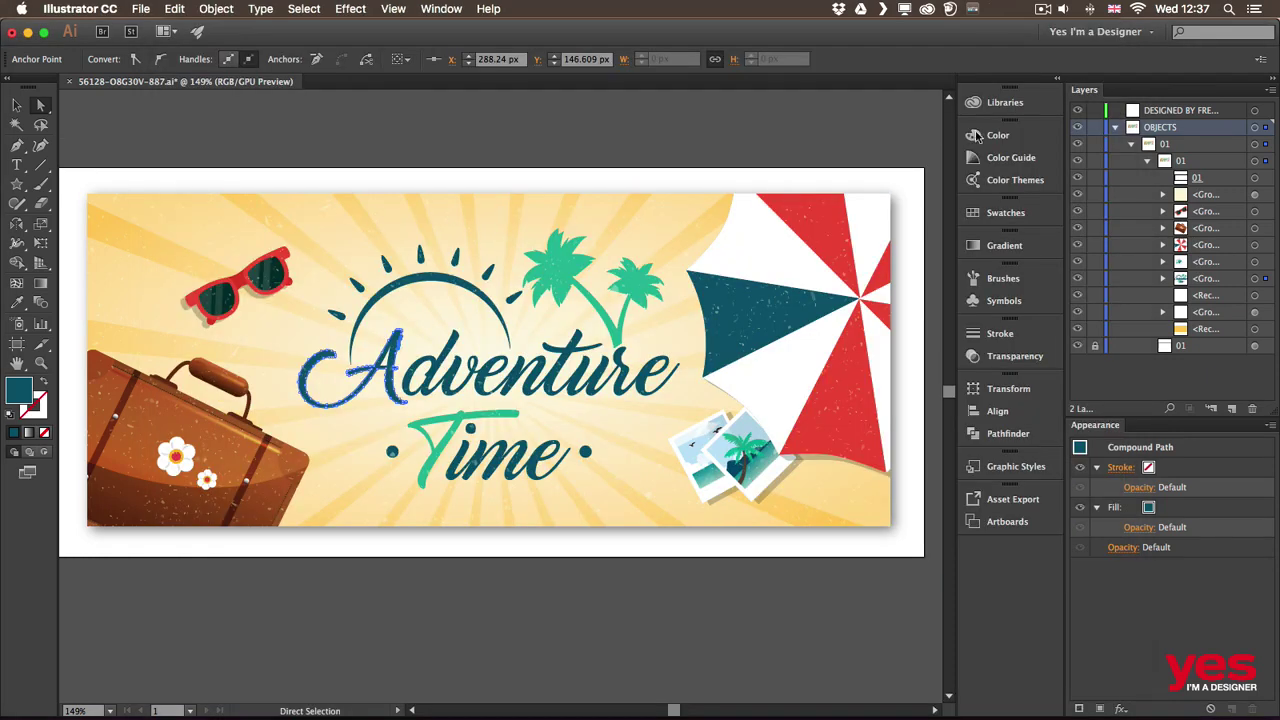
click(1005, 103)
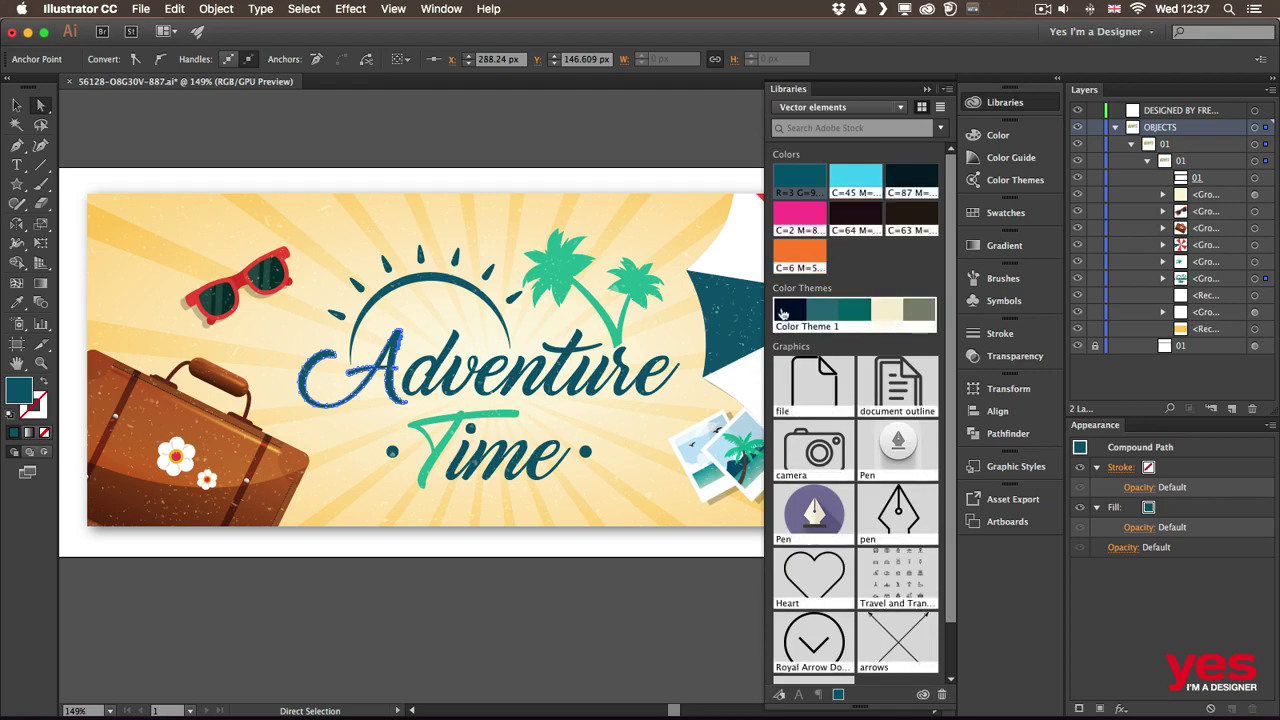
click(902, 316)
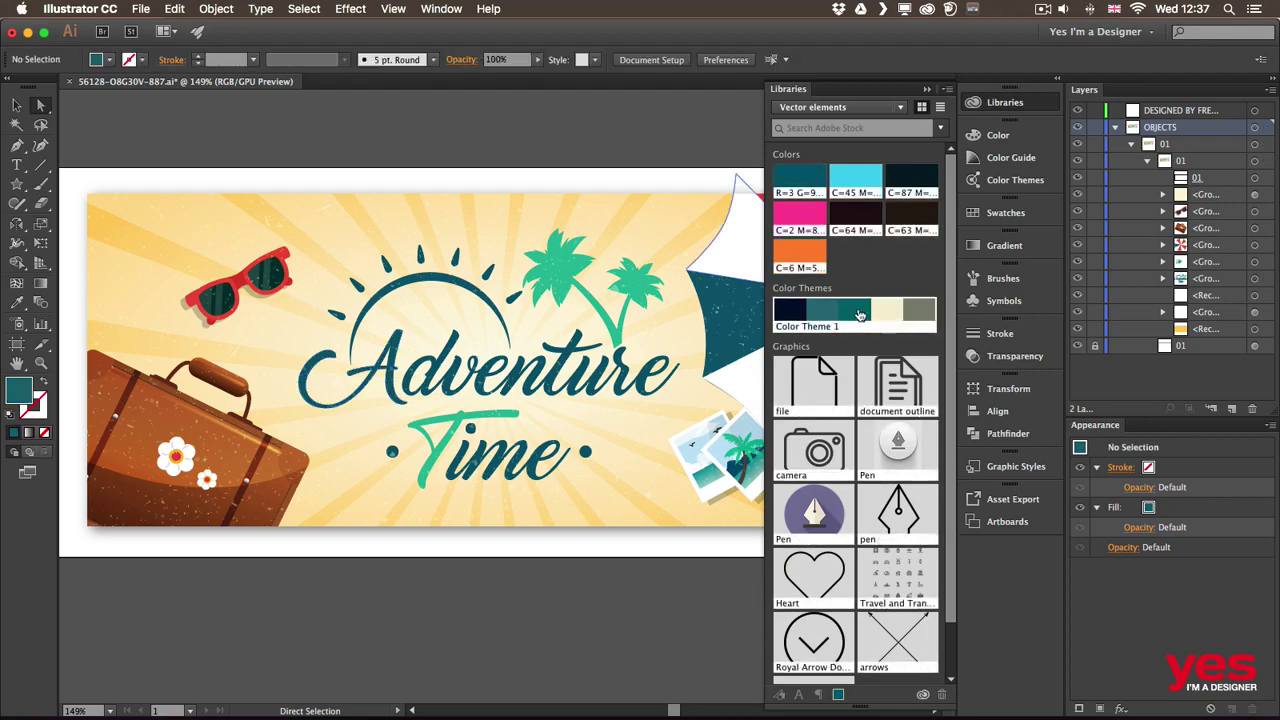
right_click(856, 313)
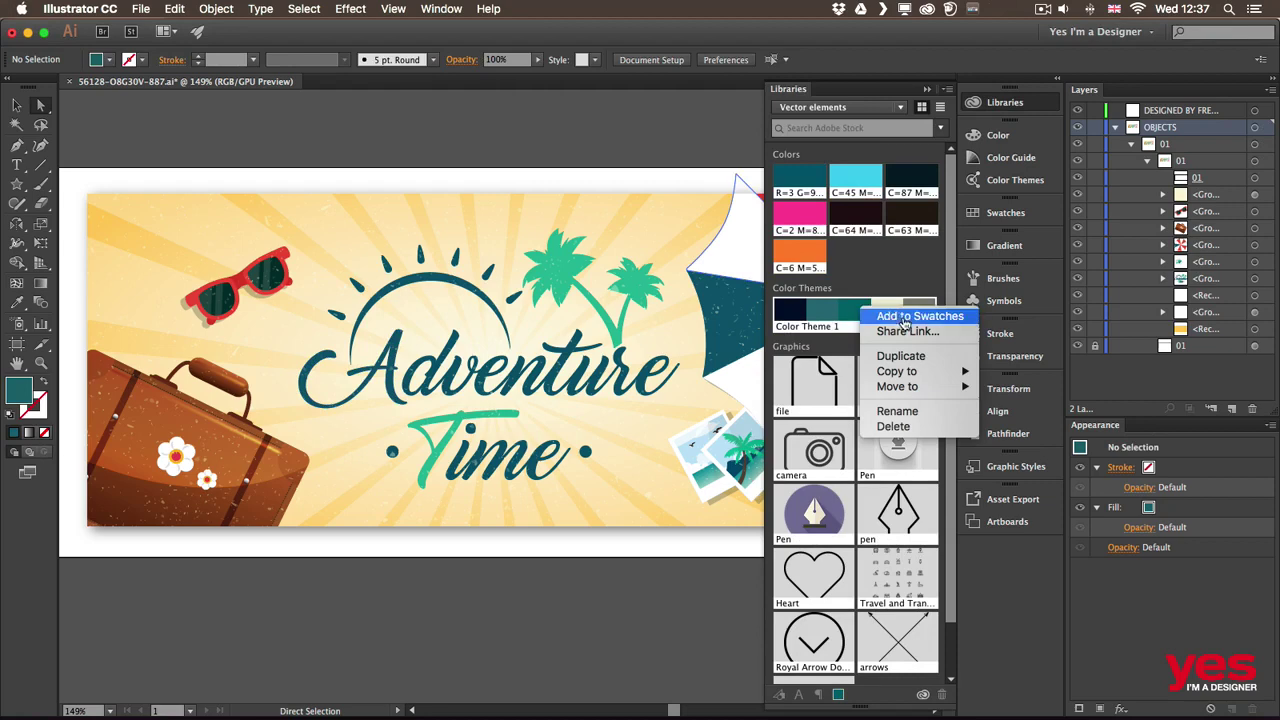
click(900, 318)
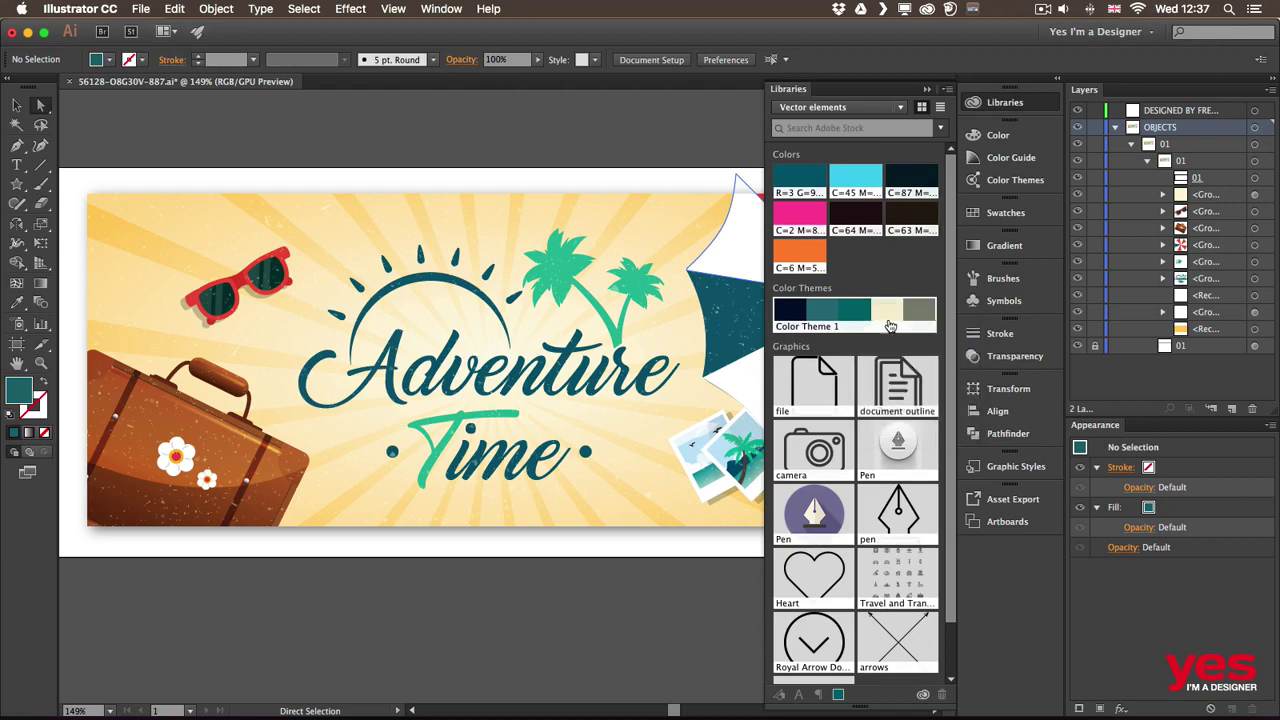
click(1008, 213)
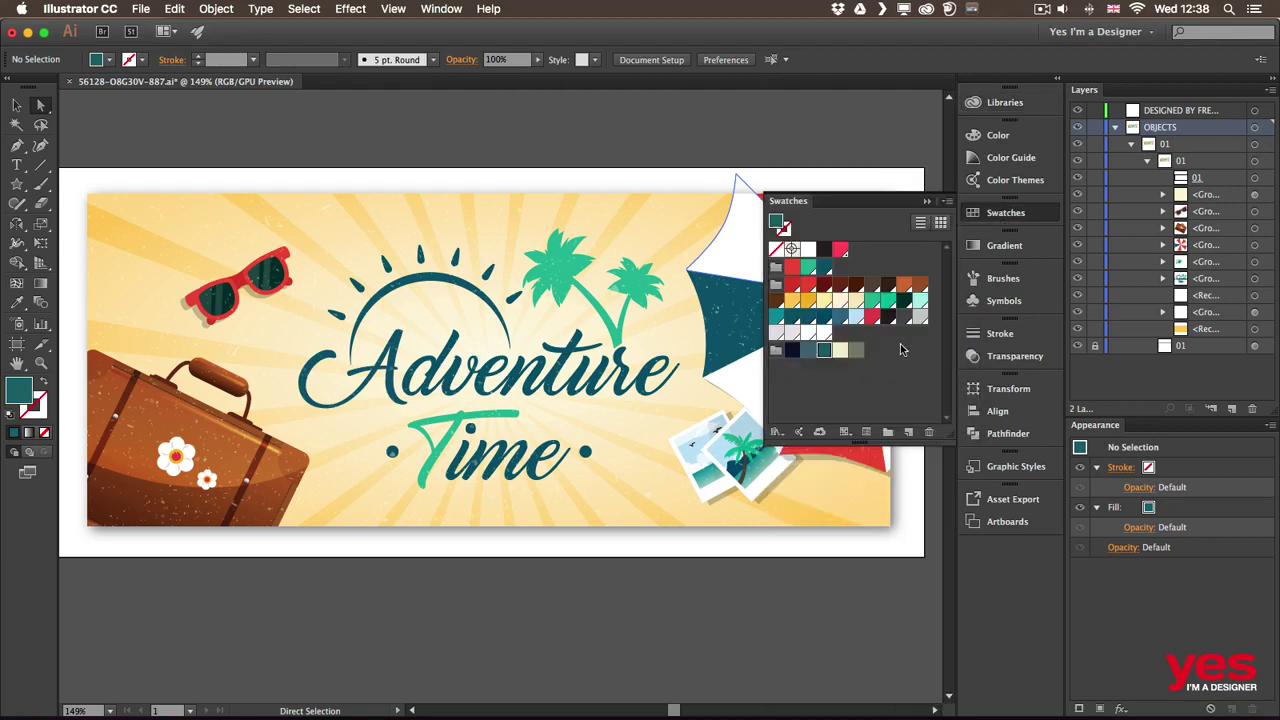
Recolor the entire banner artwork with the Color Theme 1 color group using Recolor Artwork.
key(v)
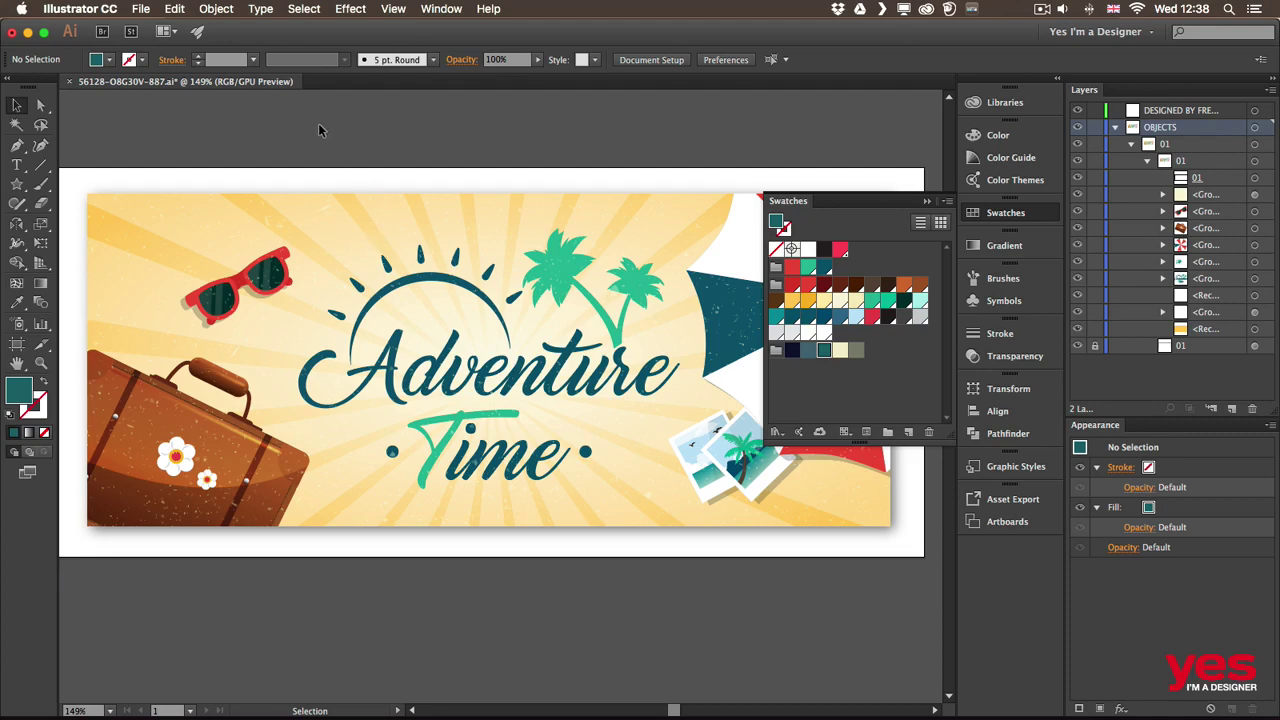
key(super+a)
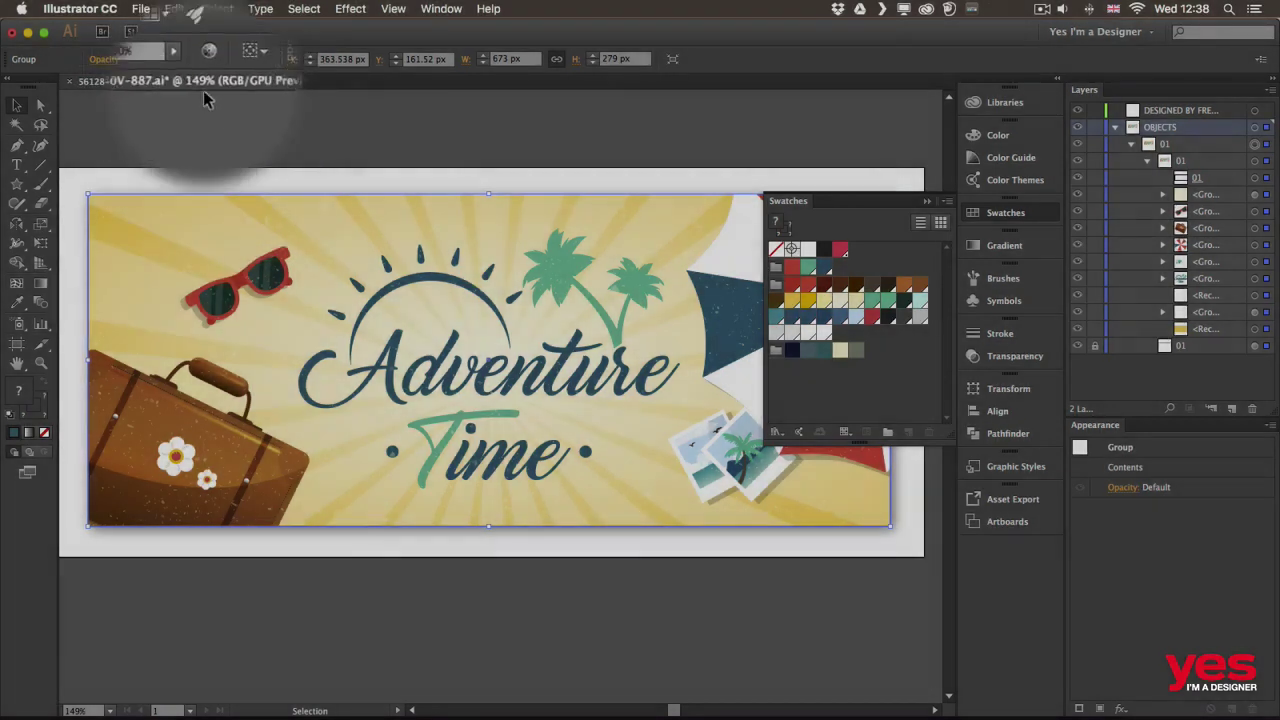
click(208, 59)
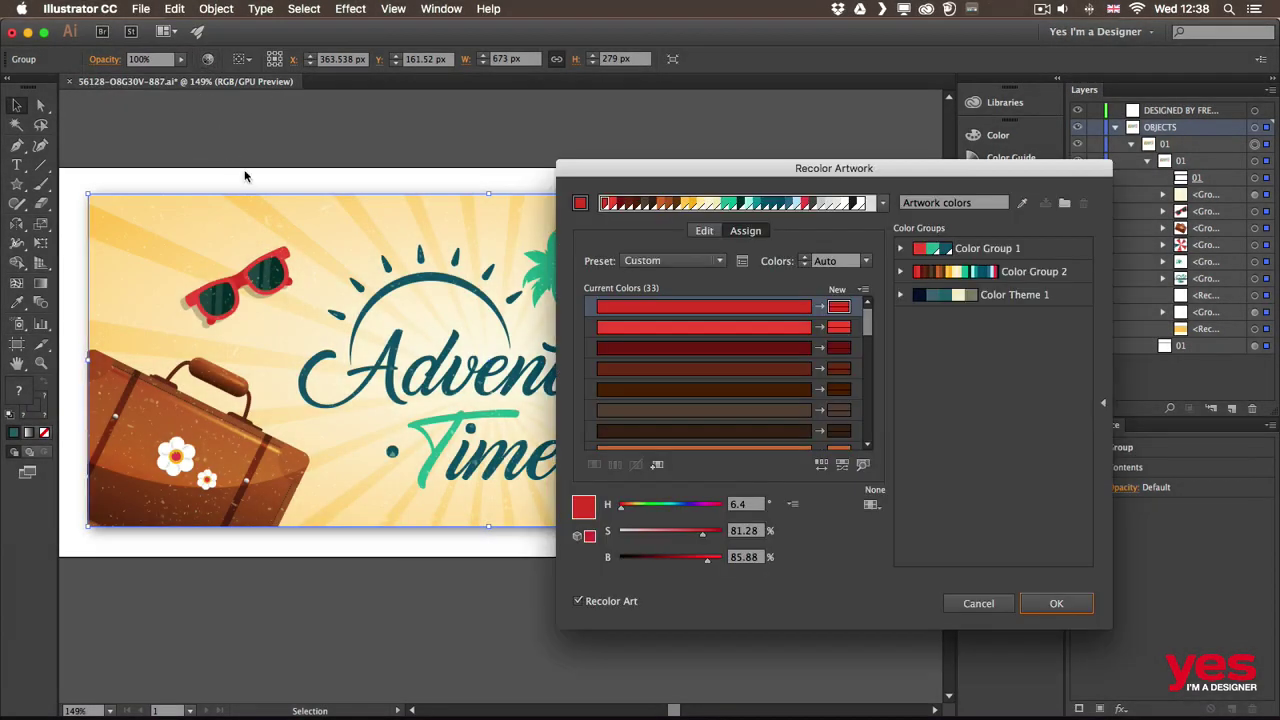
drag(792, 168, 788, 135)
mouse_move(862, 290)
mouse_down()
mouse_move(861, 405)
mouse_move(870, 282)
mouse_up()
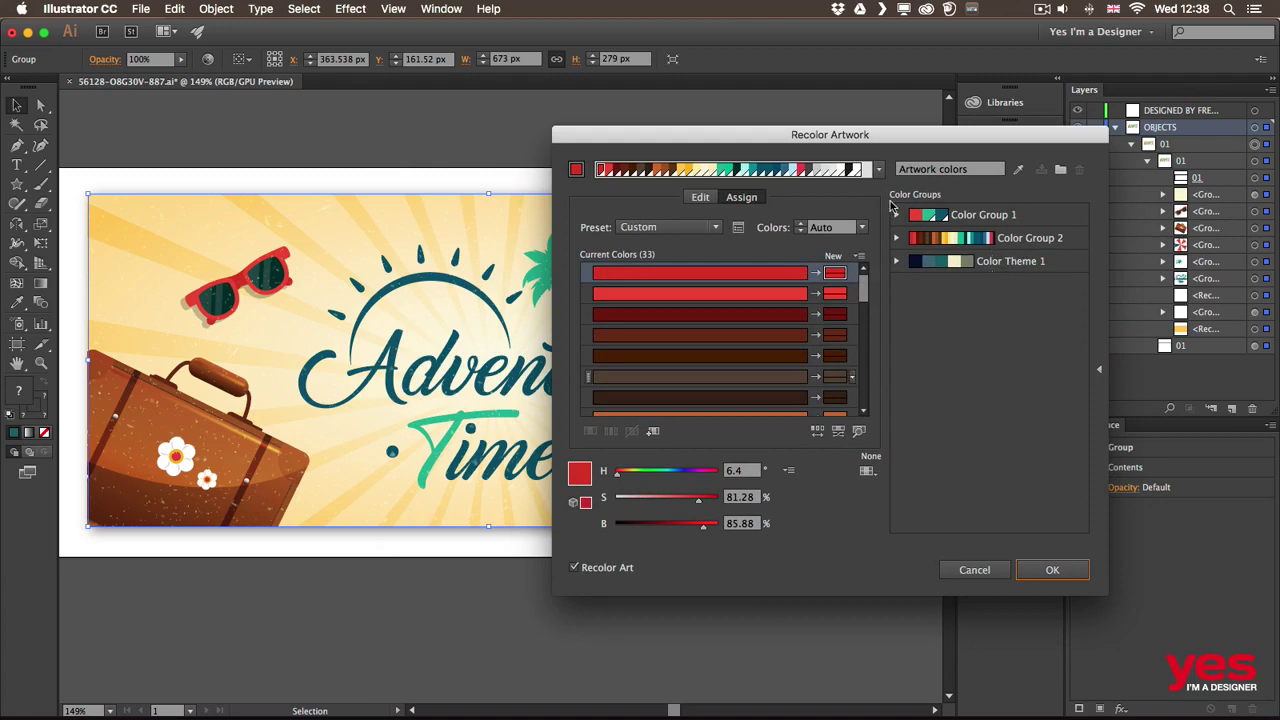
drag(857, 133, 1000, 129)
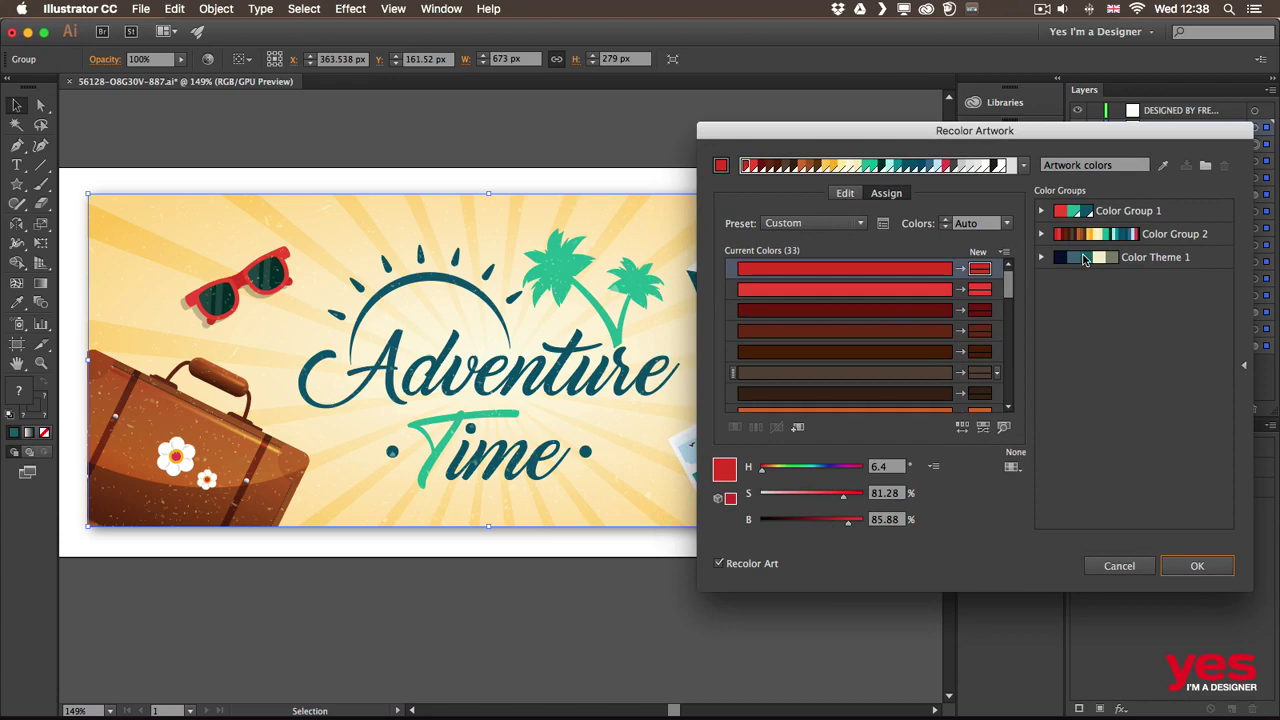
click(1151, 261)
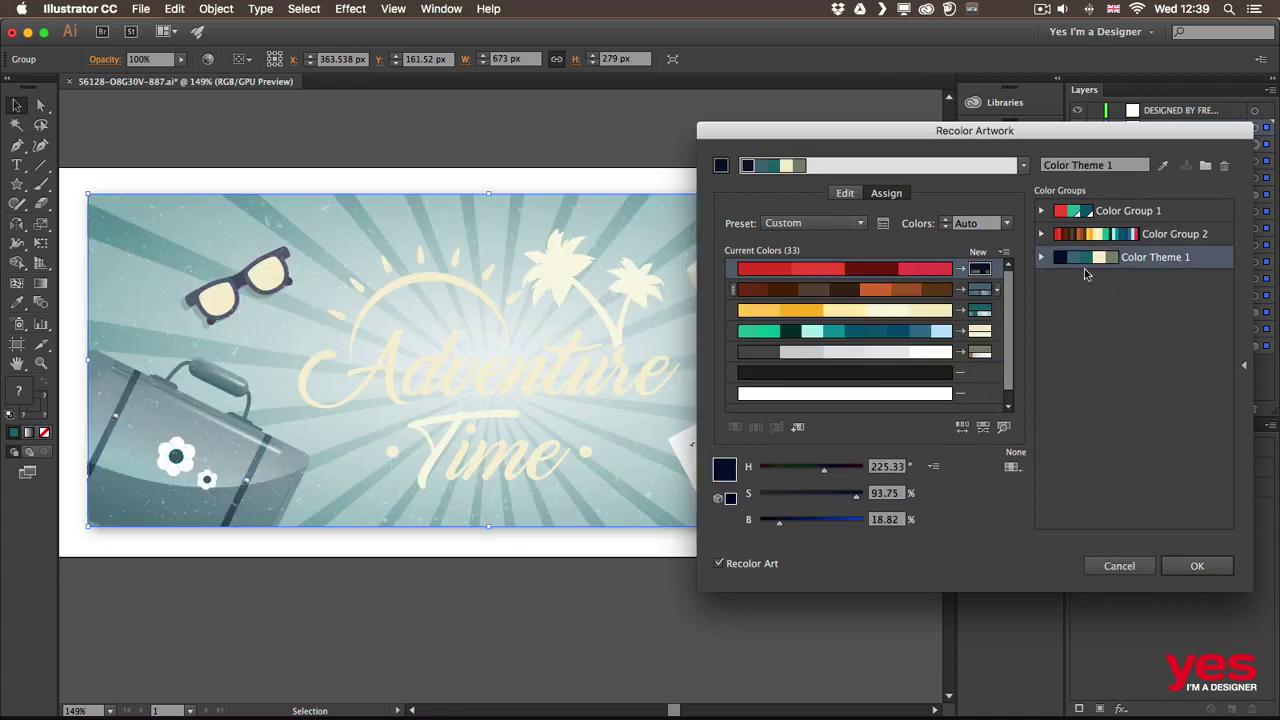
drag(887, 133, 1108, 186)
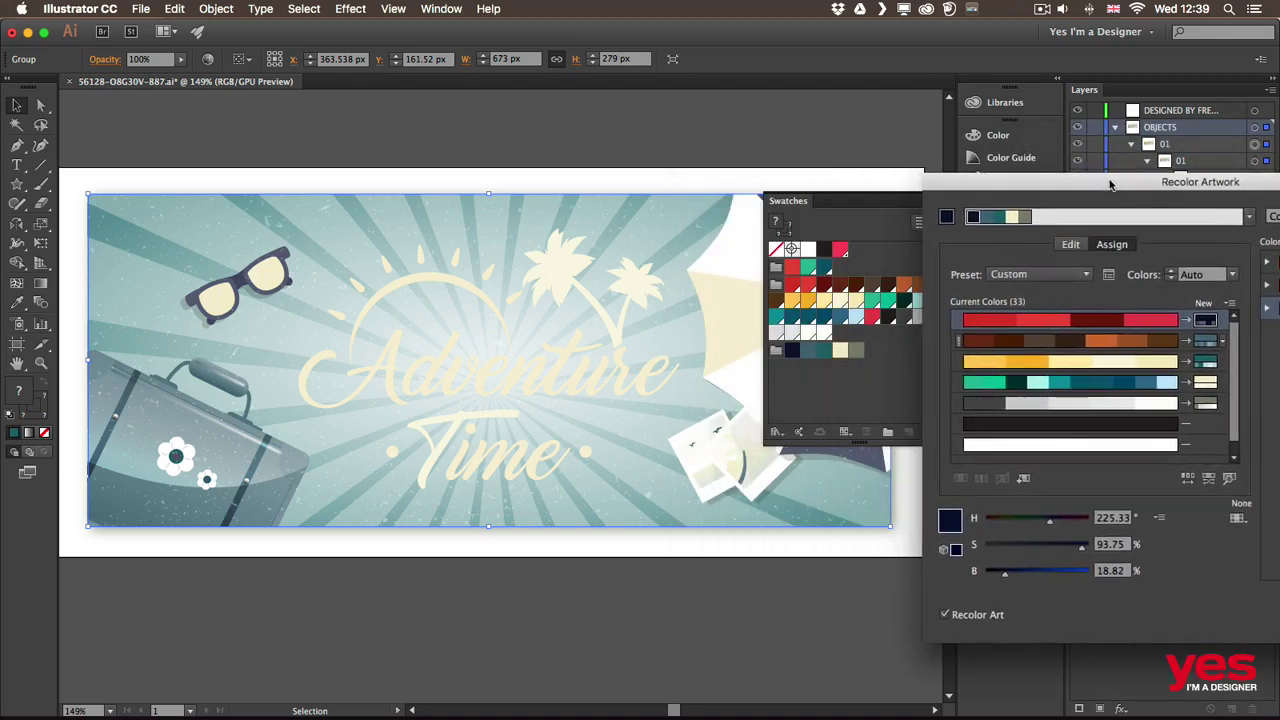
drag(1110, 185, 762, 124)
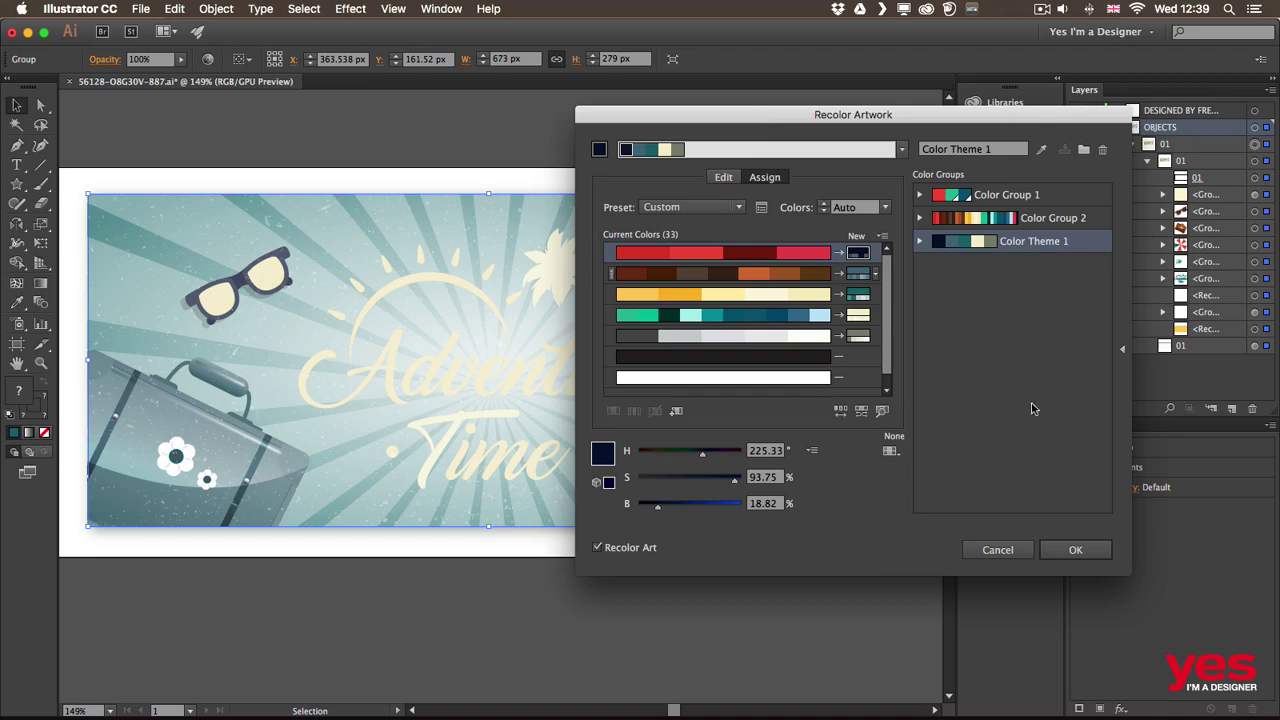
click(1076, 551)
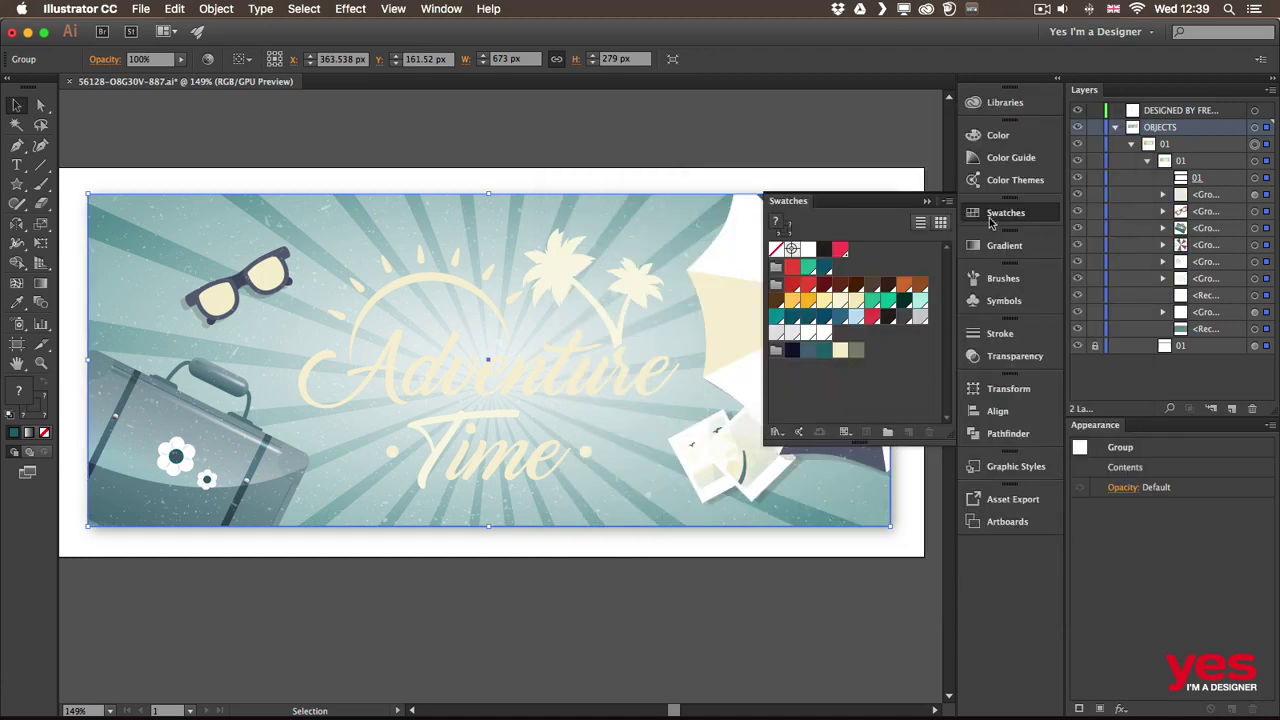
Hide the swatches and compare the banner's original and recolored versions by undoing and redoing the recolor.
click(1003, 215)
click(866, 128)
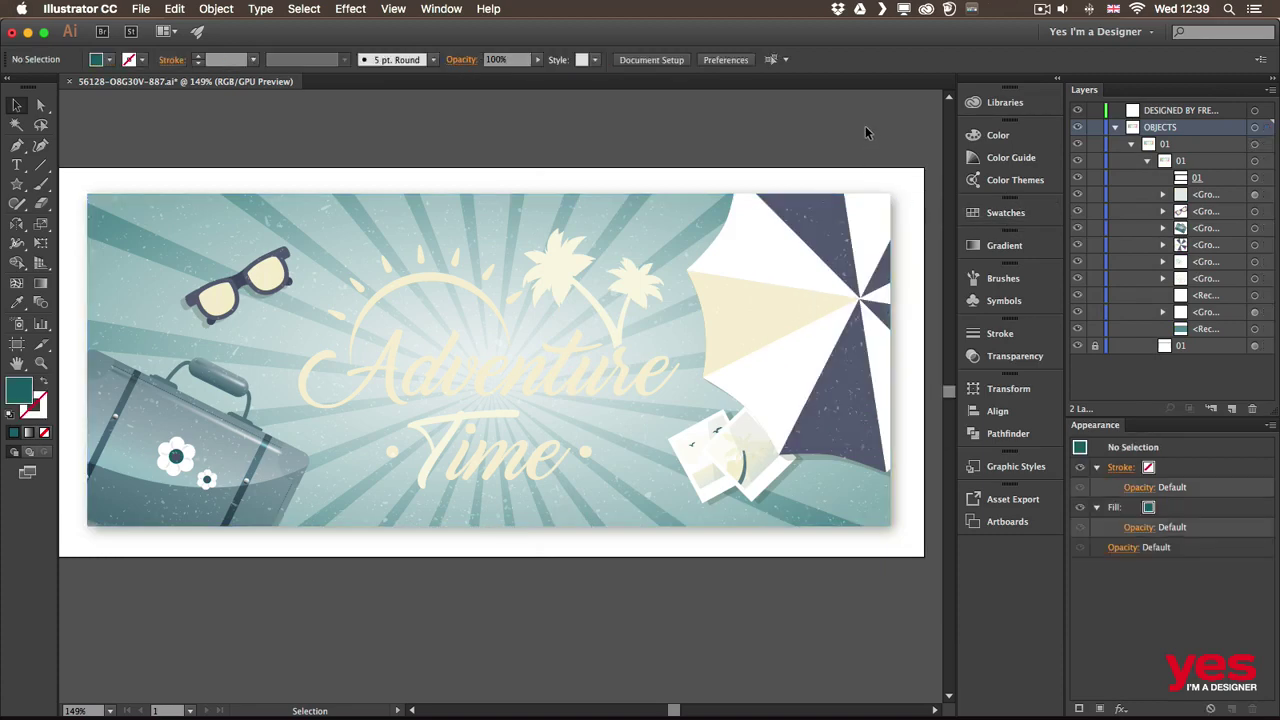
key(super+z)
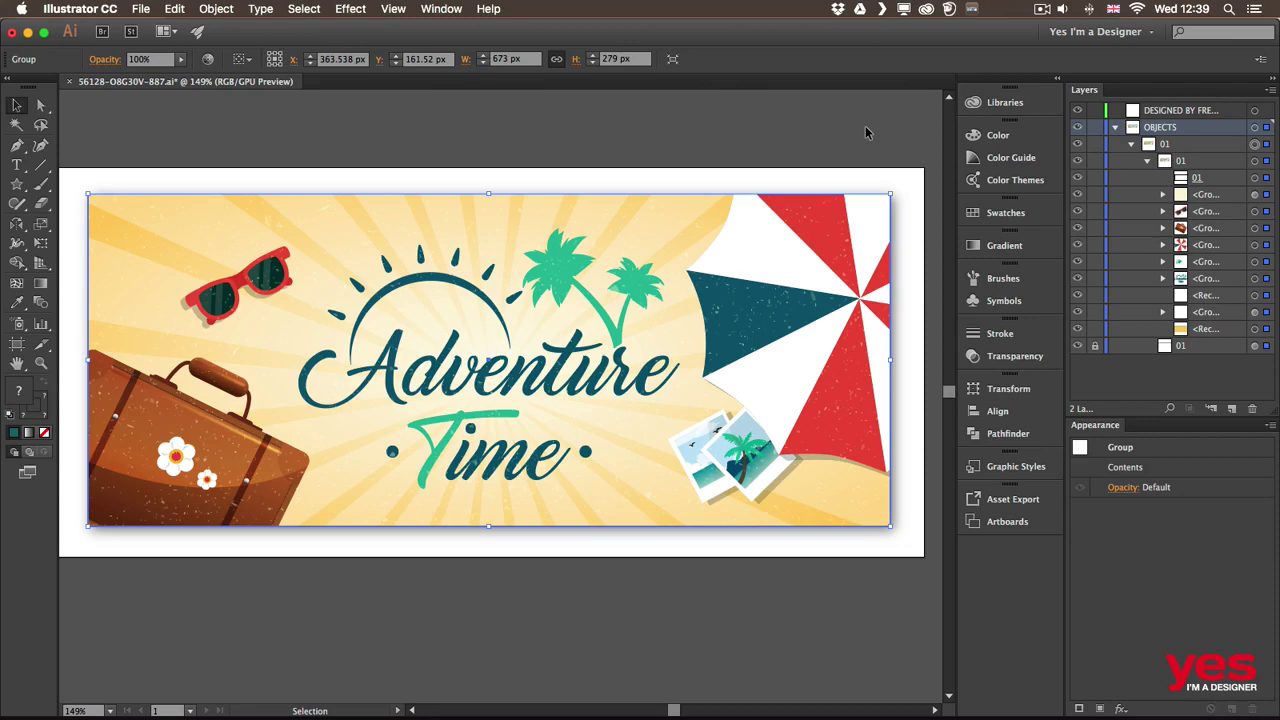
key(super+shift+z)
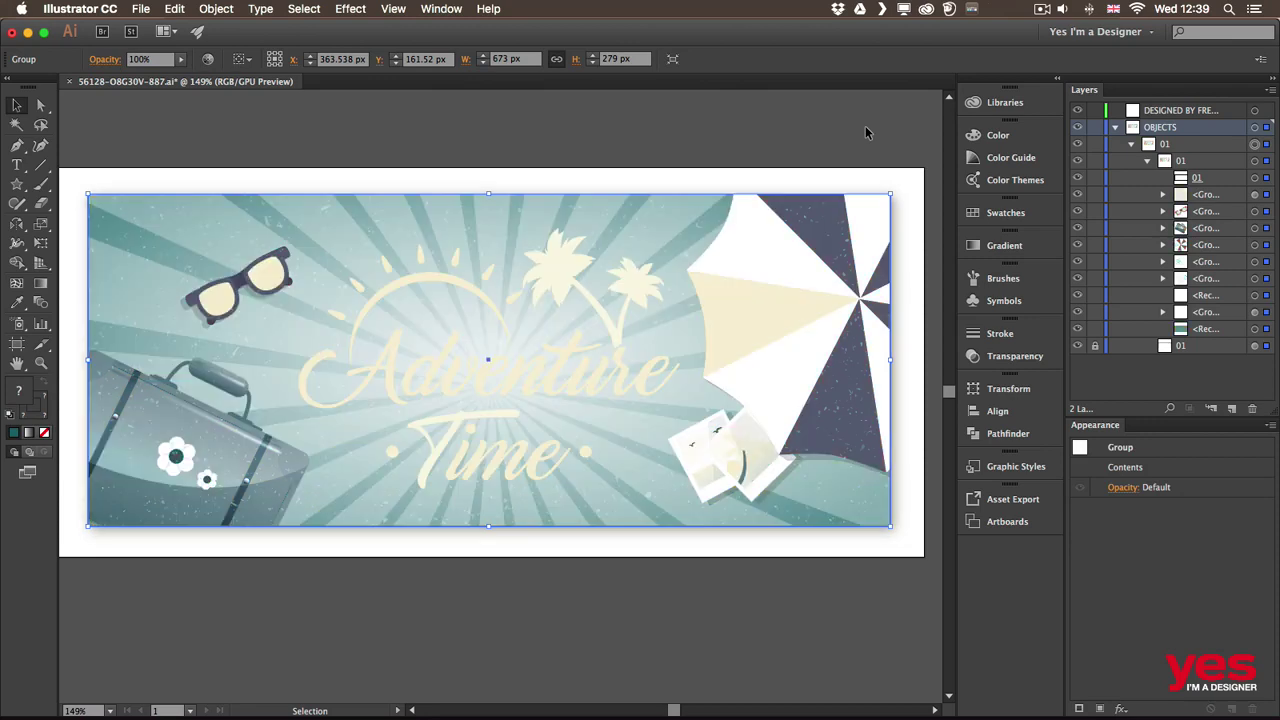
click(865, 126)
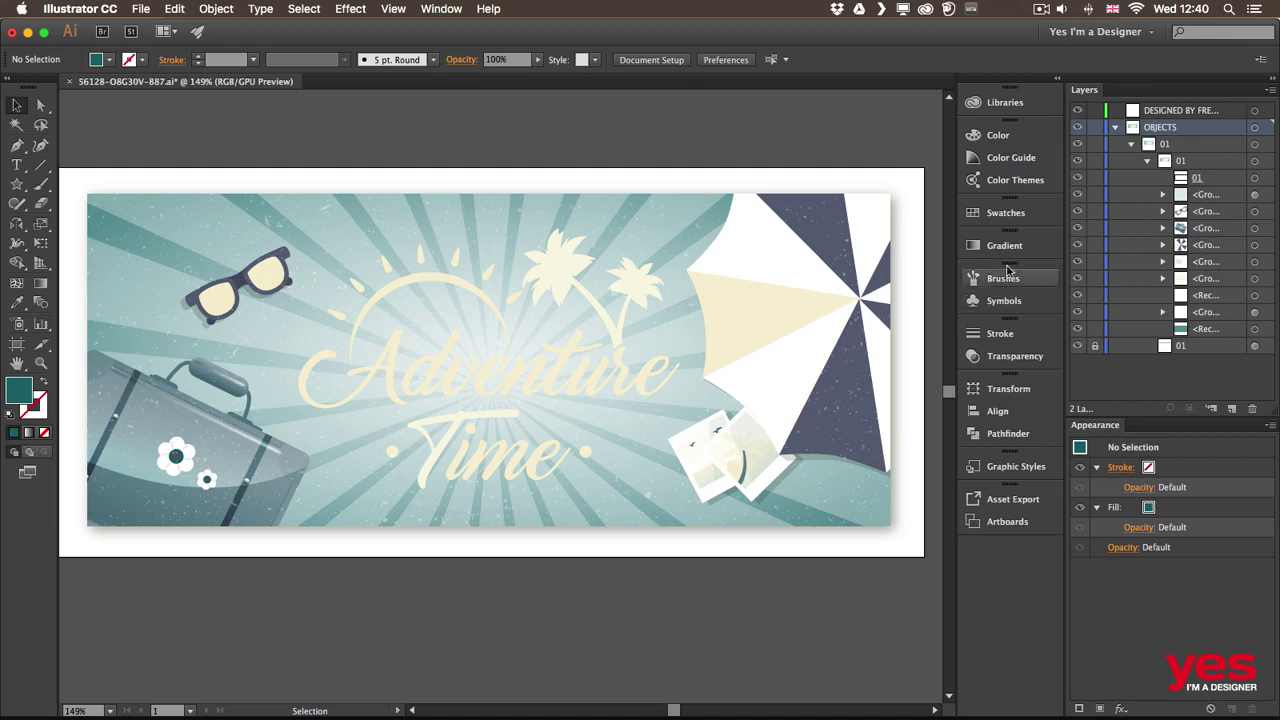
Show the document's swatches again beside the recolored banner.
click(1006, 213)
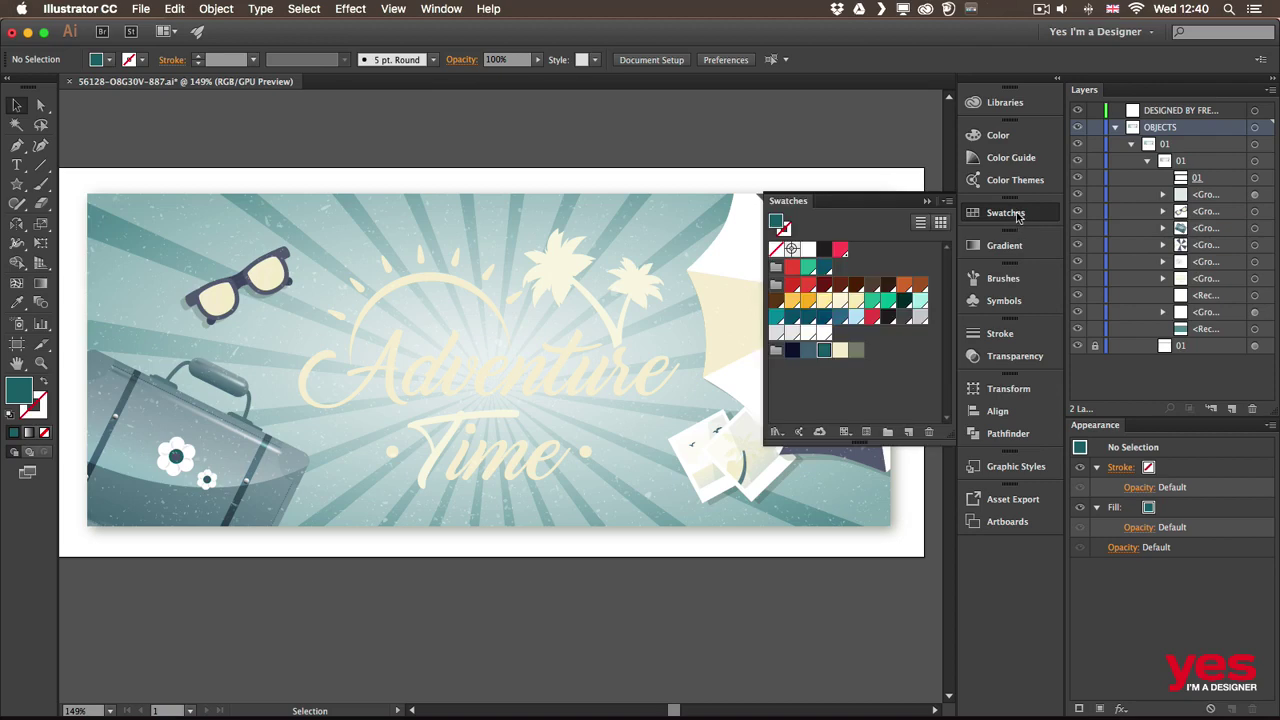